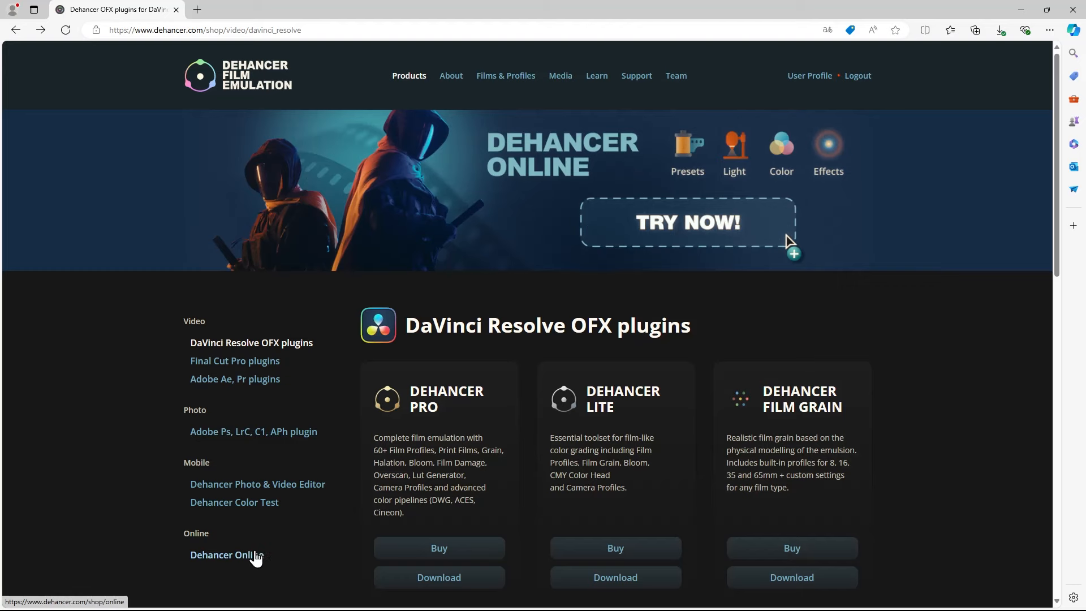
Open the Dehancer Online editor and upload the photo SAM_9378.JPG to it
left_click(256, 557)
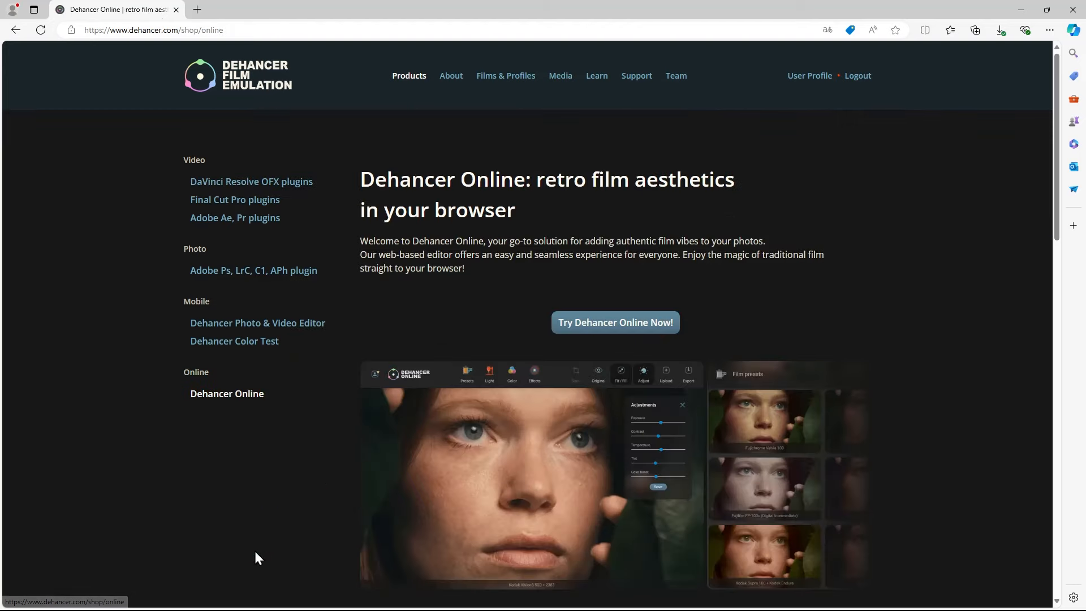
left_click(562, 322)
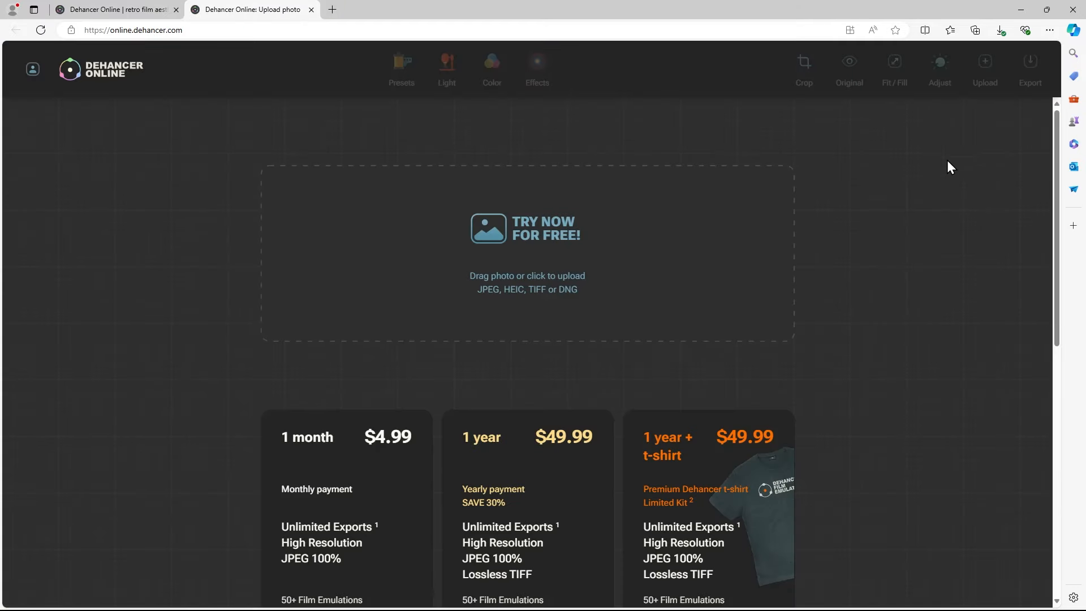
left_click_drag(1054, 138, 1043, 104)
left_click(452, 261)
left_click(501, 435)
left_click(772, 485)
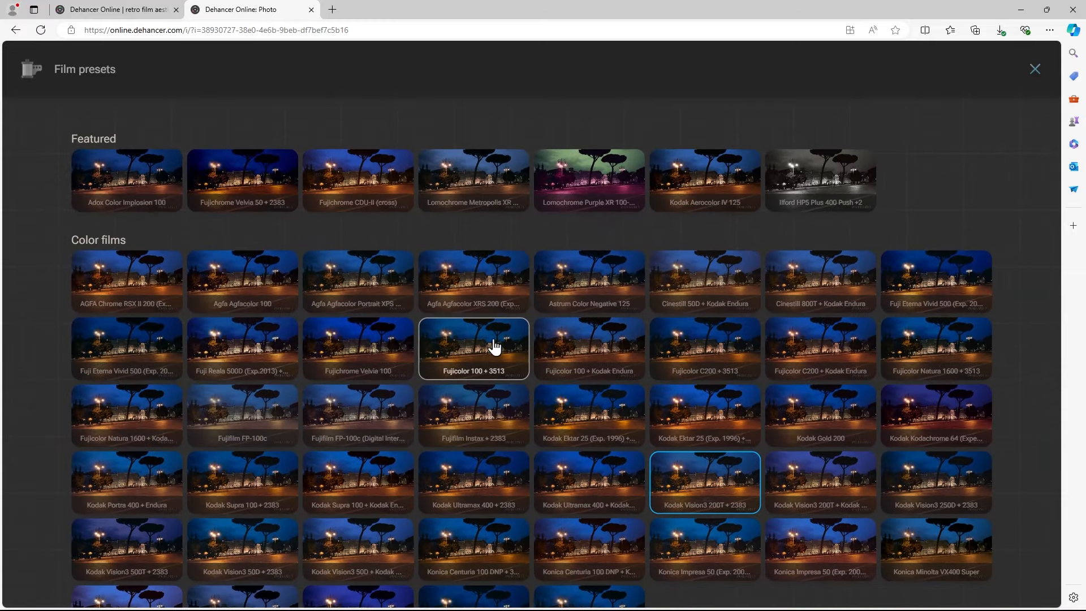
Apply the Fujichrome CDU-II (cross) film preset to the photo and turn off its Grain, Bloom and Halation effects
left_click_drag(486, 355, 380, 381)
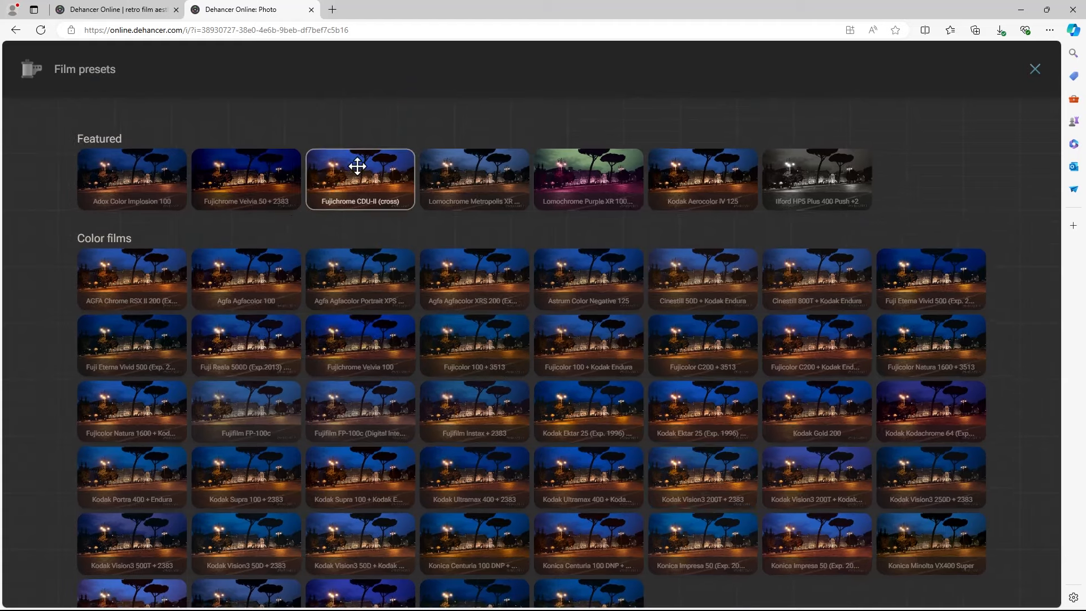
left_click(358, 166)
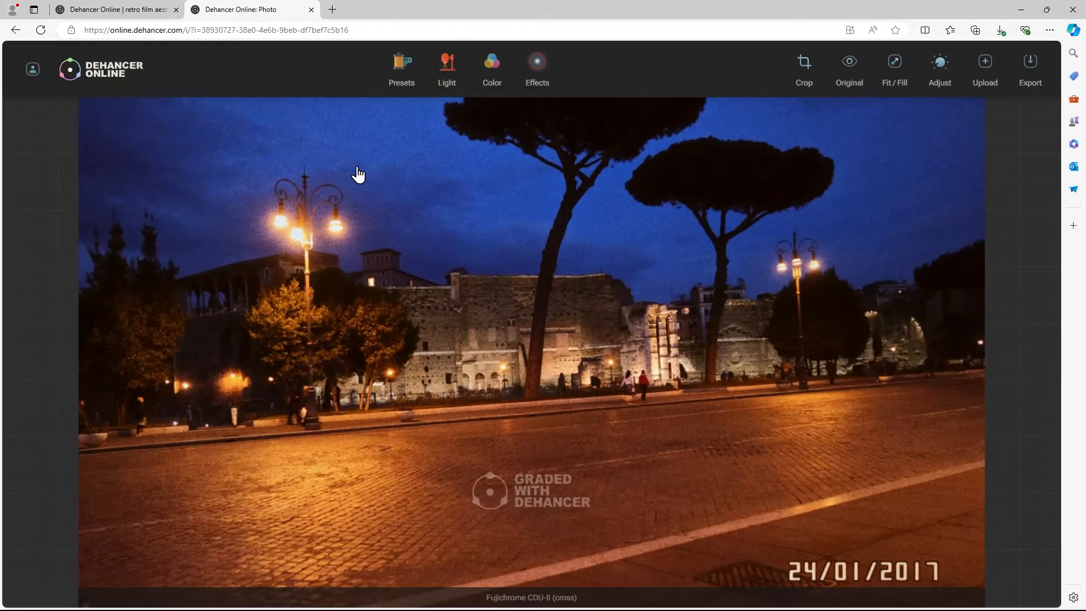
left_click(543, 62)
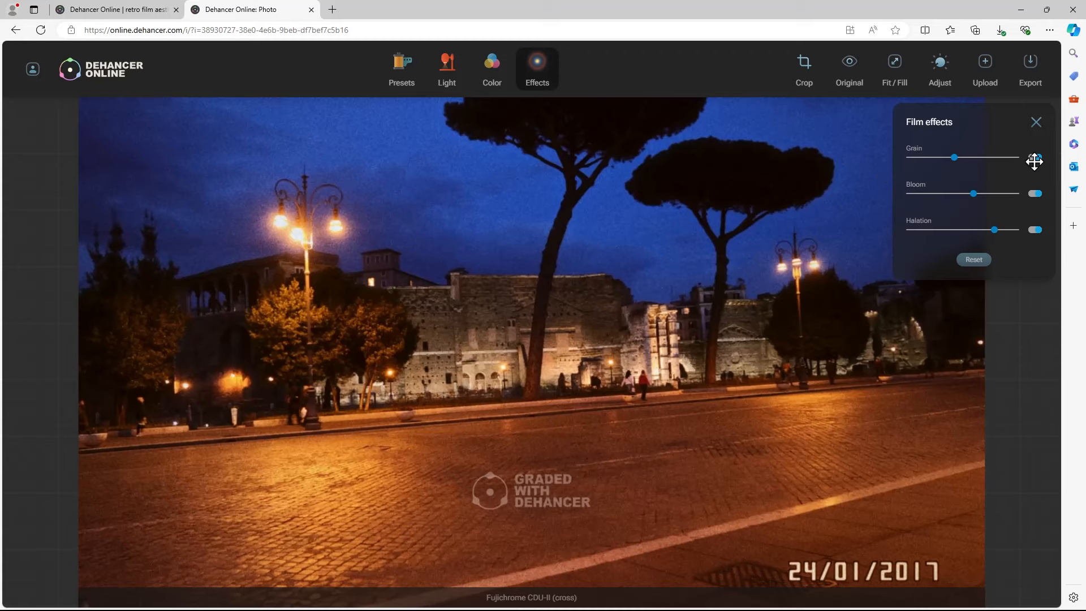
left_click(1035, 158)
left_click(1035, 193)
left_click(1035, 230)
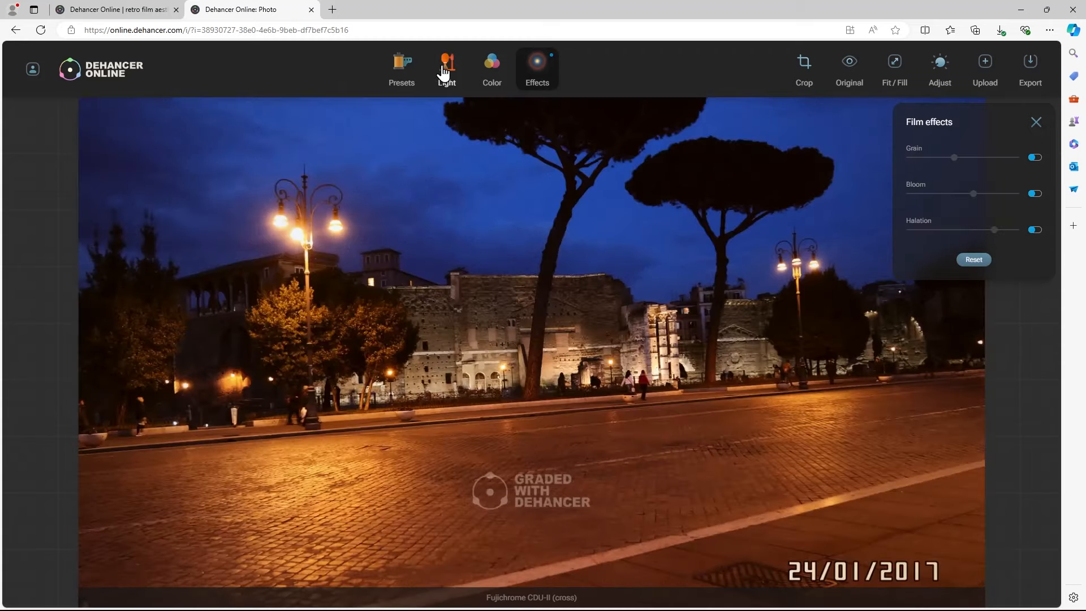
Choose the Brightness/Contrast variant in row 4, column 3 and the Temperature/Tint variant in row 4, column 4
left_click(444, 72)
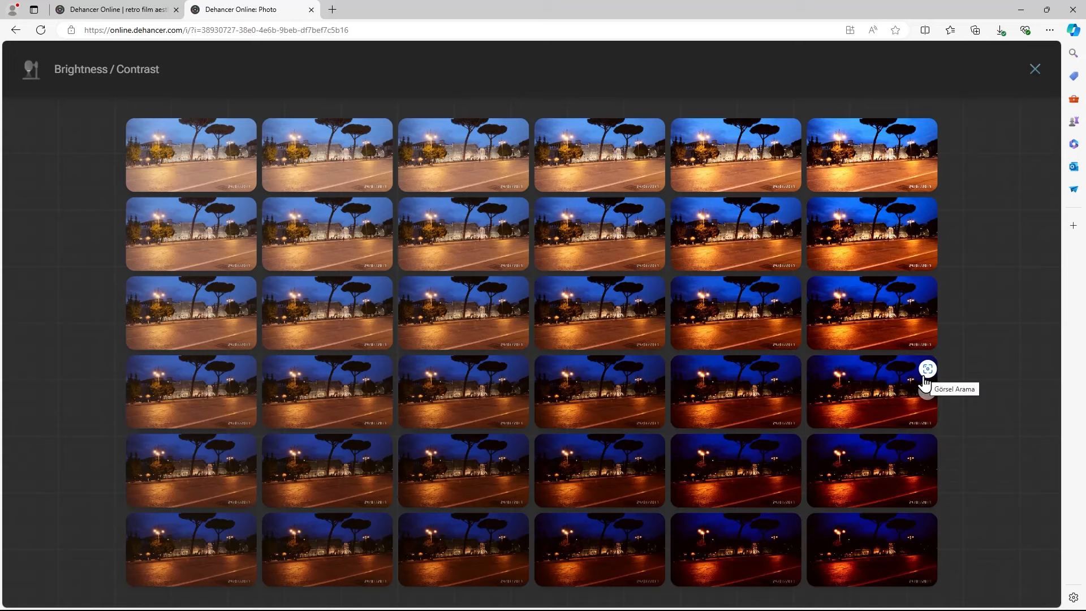
left_click(490, 393)
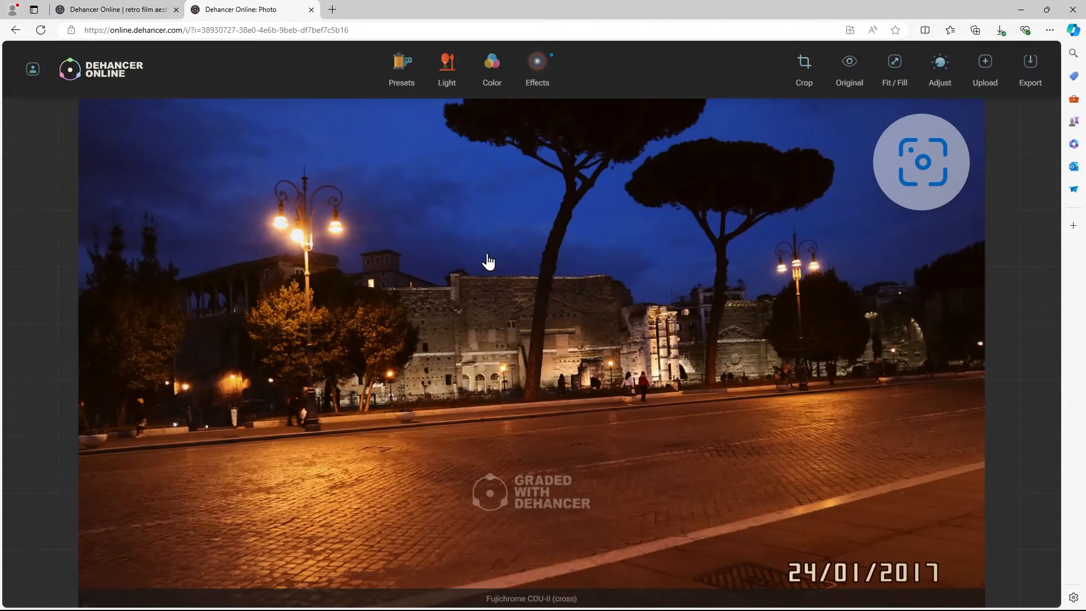
left_click(491, 71)
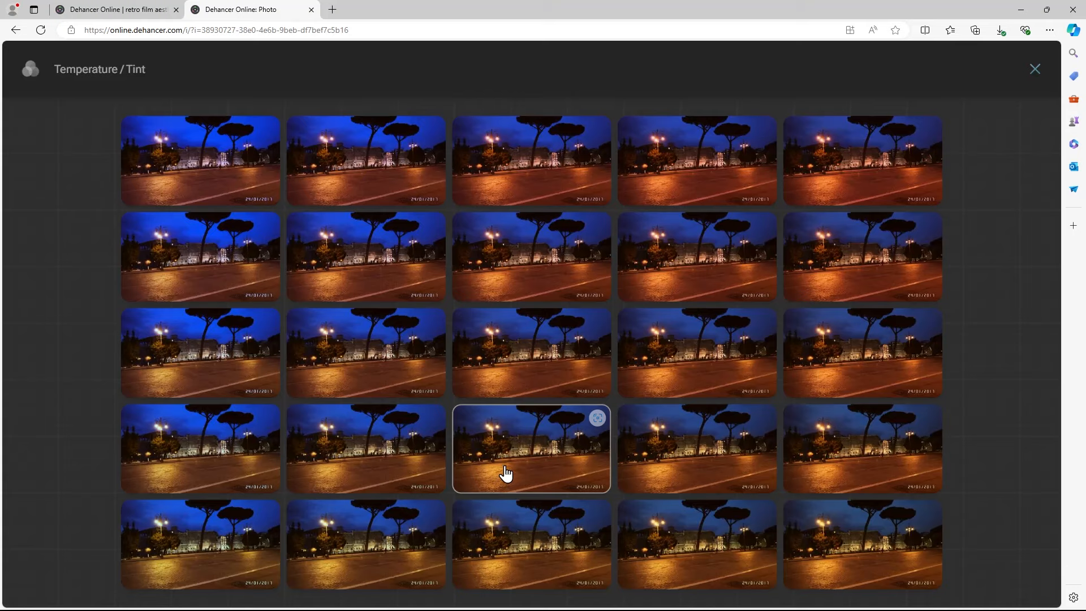
left_click(689, 450)
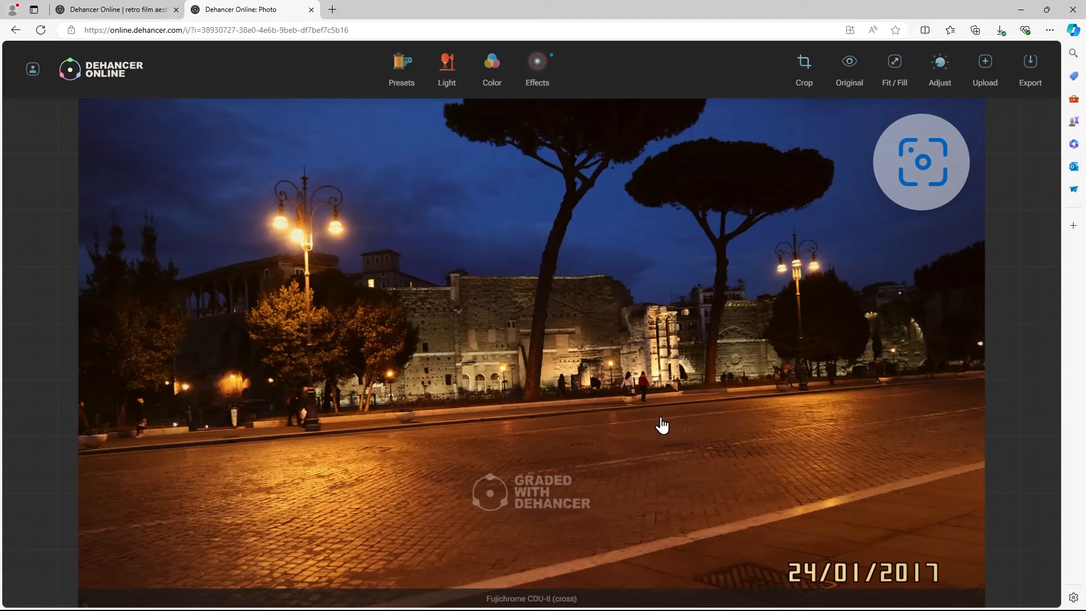
Compare the grade with the original photo and slightly raise the Exposure and Color boost adjustments
left_click(850, 63)
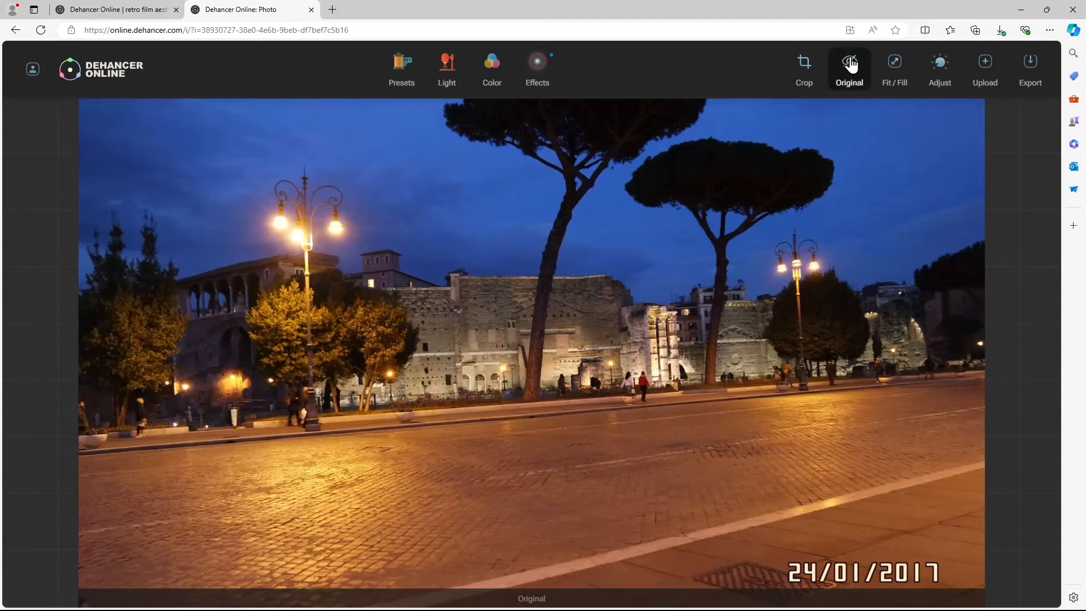
left_click(851, 64)
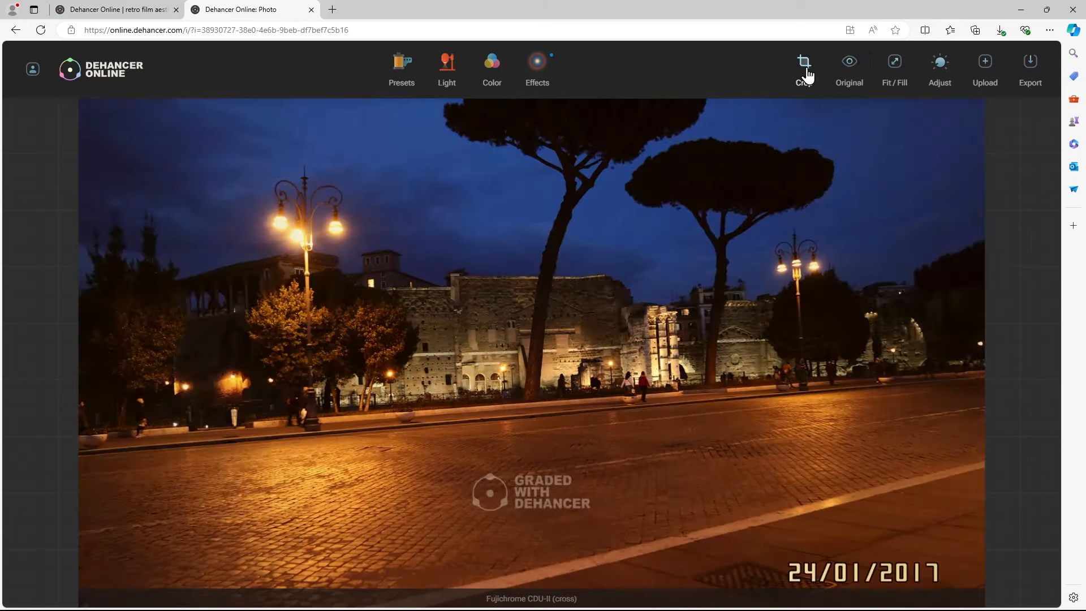
left_click(936, 66)
left_click(993, 158)
left_click_drag(1000, 212, 998, 266)
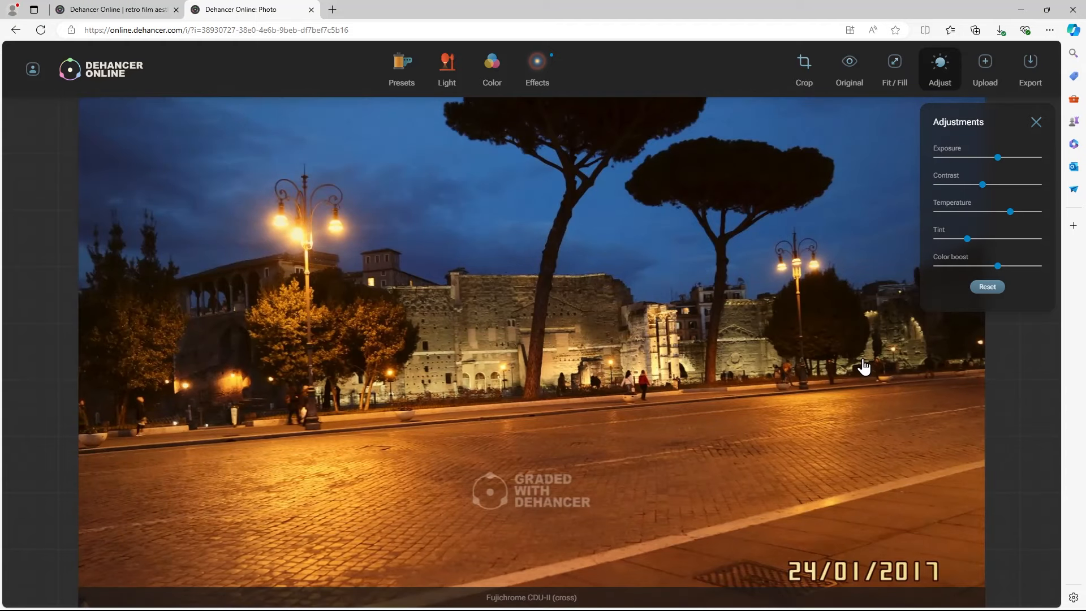
Turn on Bloom and Halation at maximum strength, toggling both to compare the photo with and without them
left_click(537, 75)
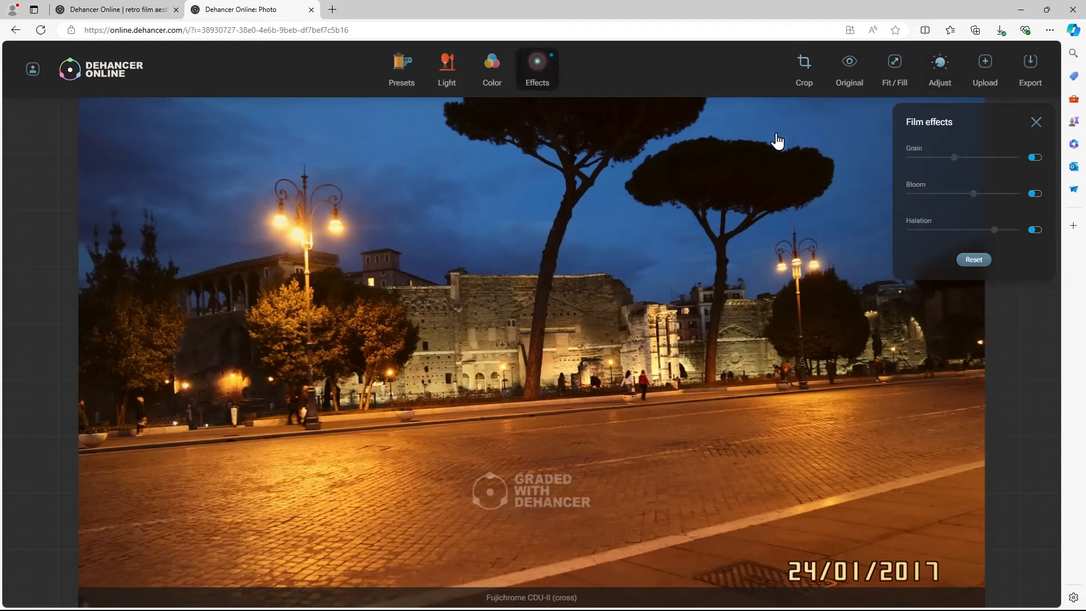
left_click(1034, 196)
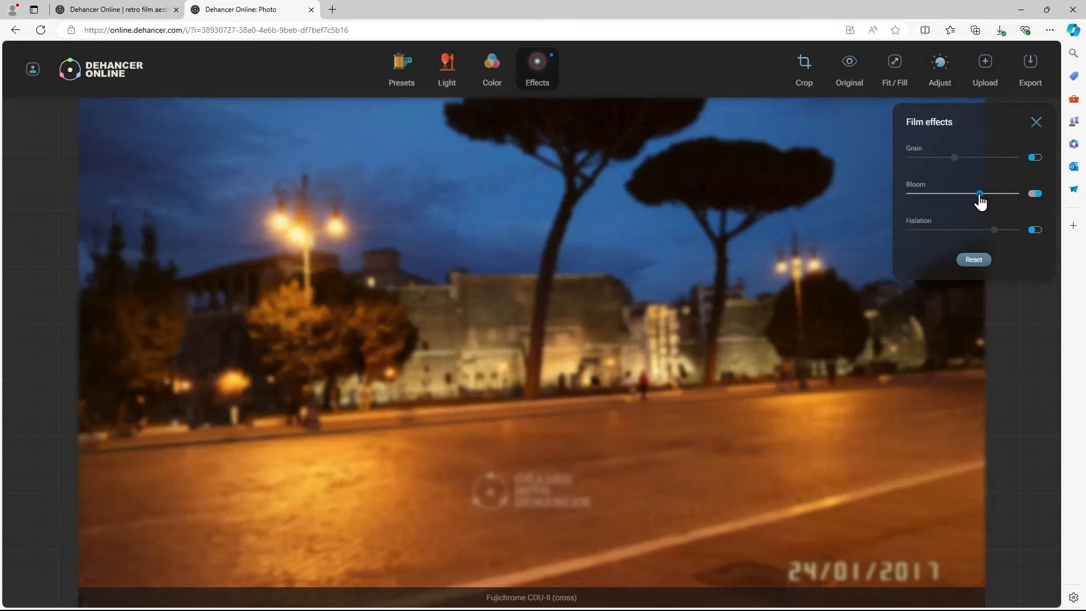
left_click(1035, 230)
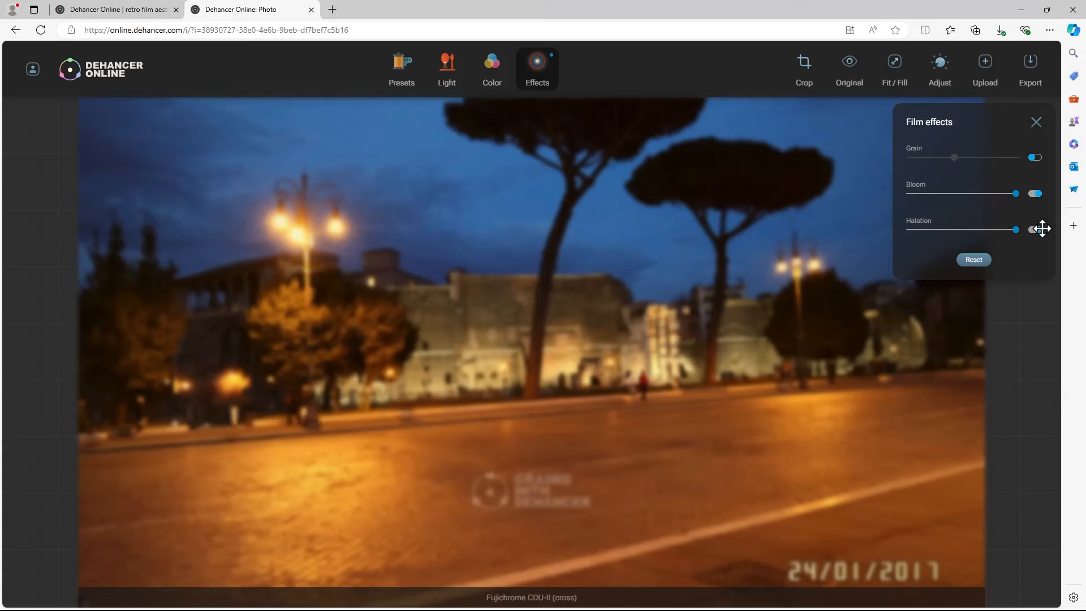
left_click(1037, 195)
left_click(1035, 231)
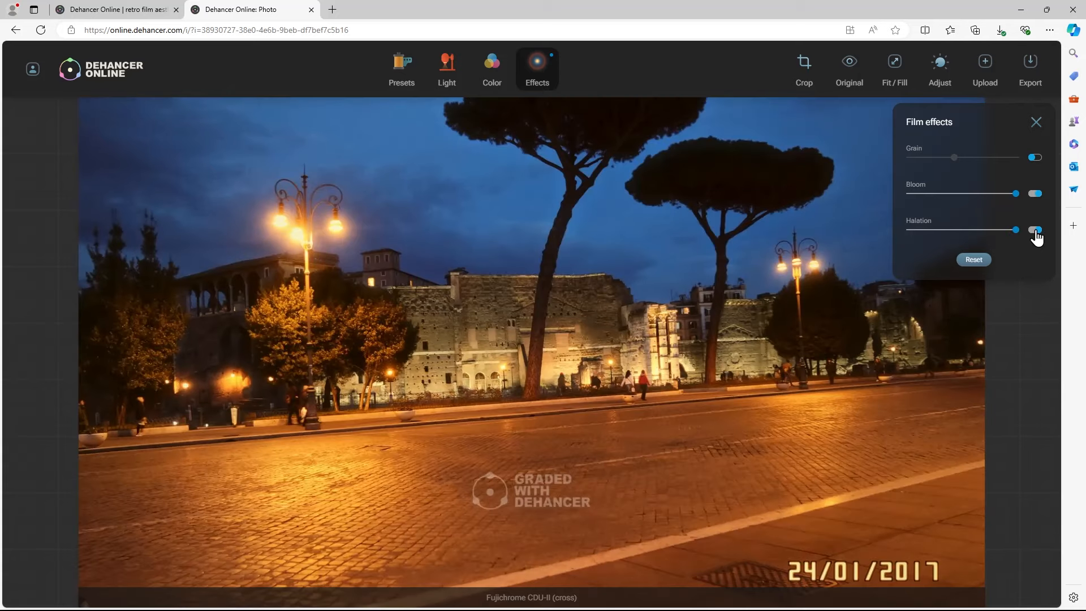
left_click(1035, 195)
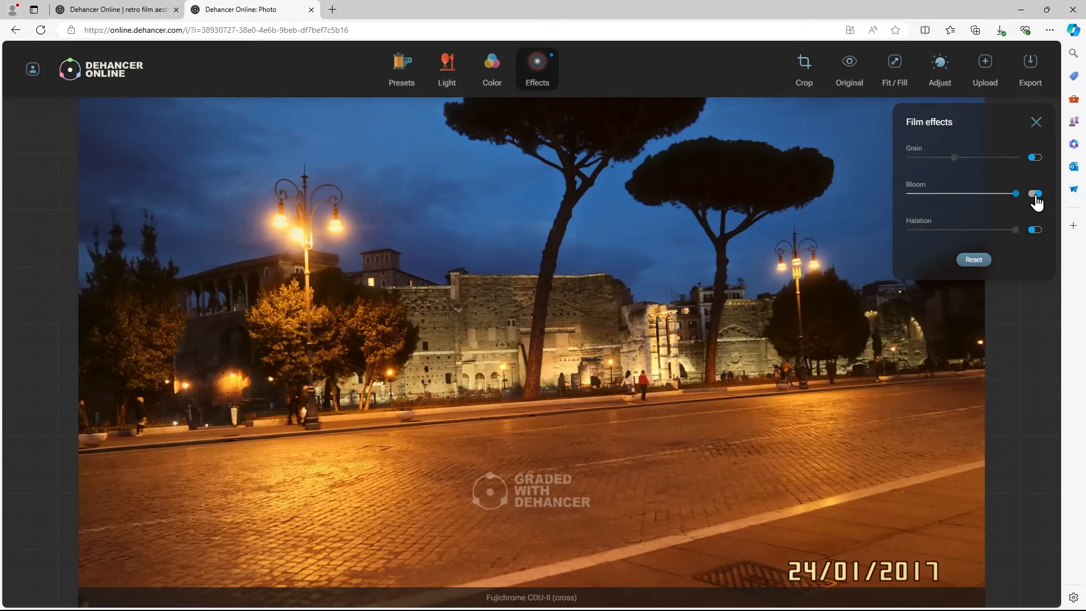
left_click(1036, 196)
left_click(1037, 231)
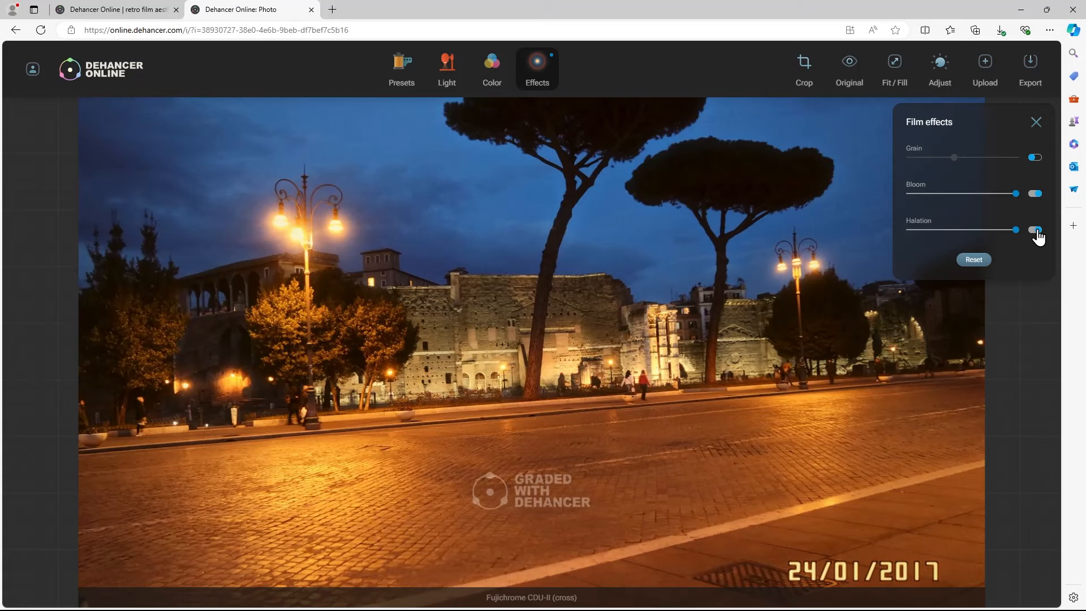
Turn on the Grain effect, lower its strength slightly, and compare the graded photo with the original twice
left_click(1037, 165)
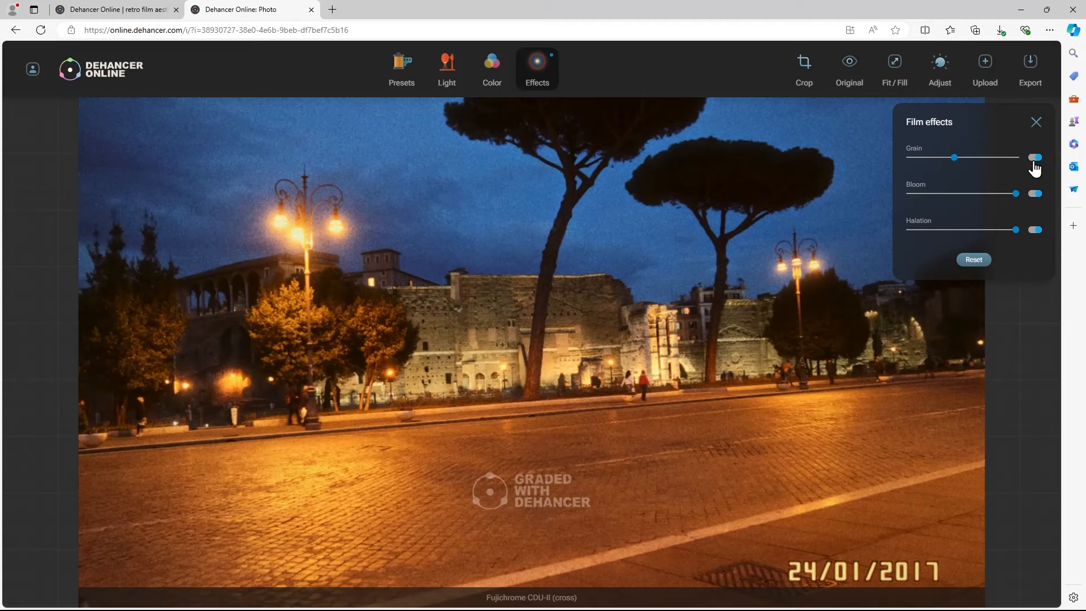
left_click_drag(953, 158, 938, 158)
left_click(853, 76)
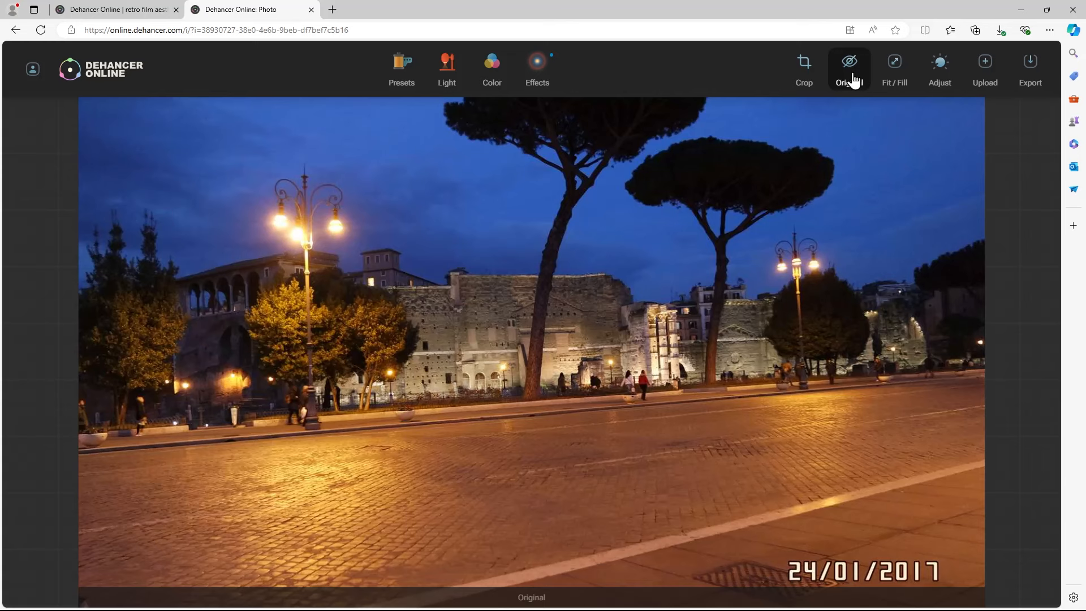
left_click(853, 76)
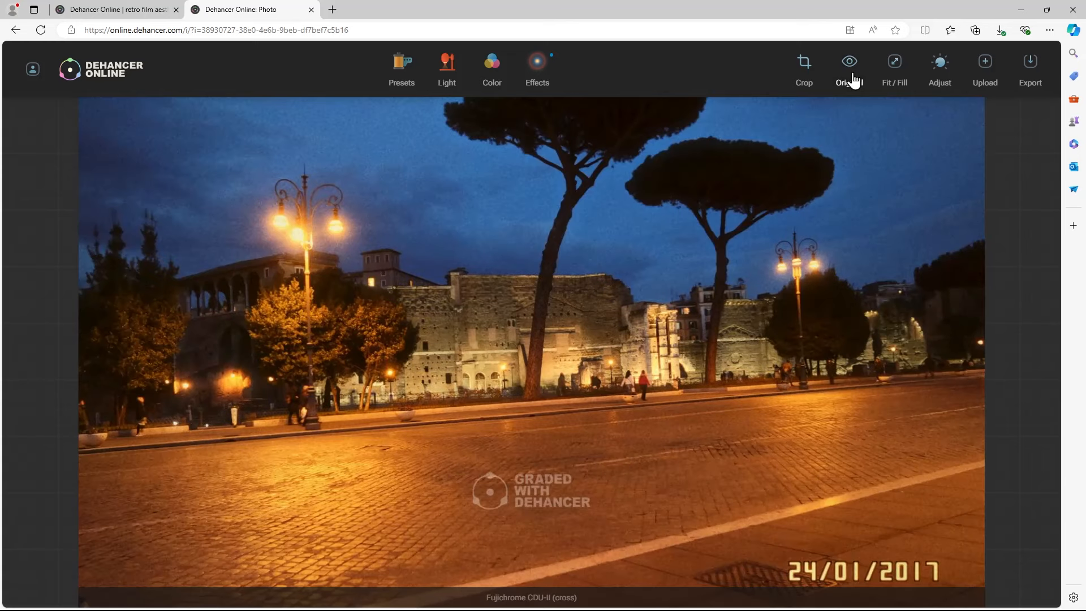
left_click(853, 80)
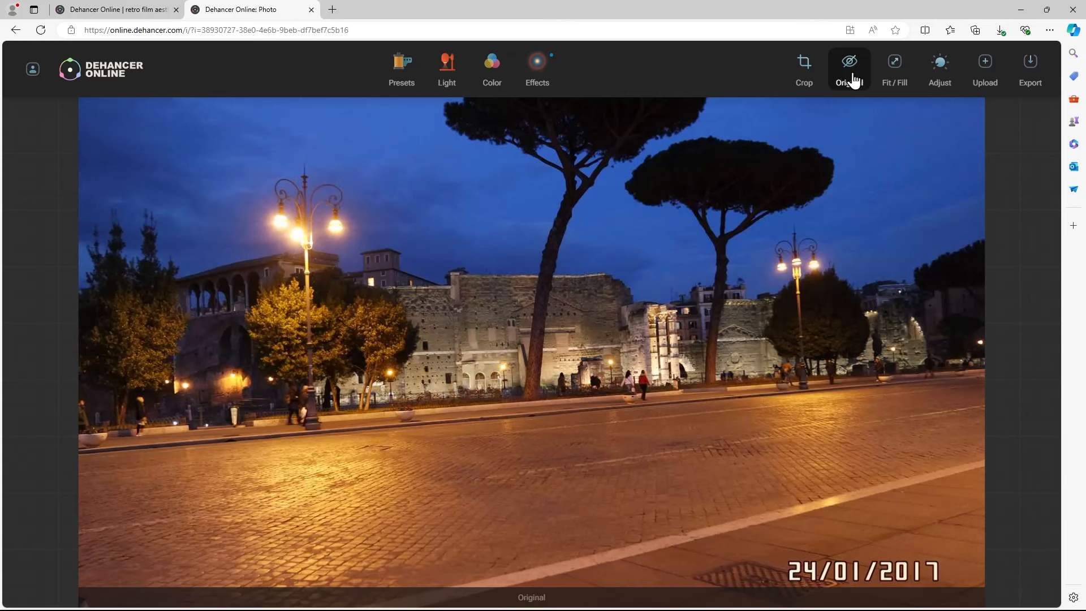
left_click(853, 80)
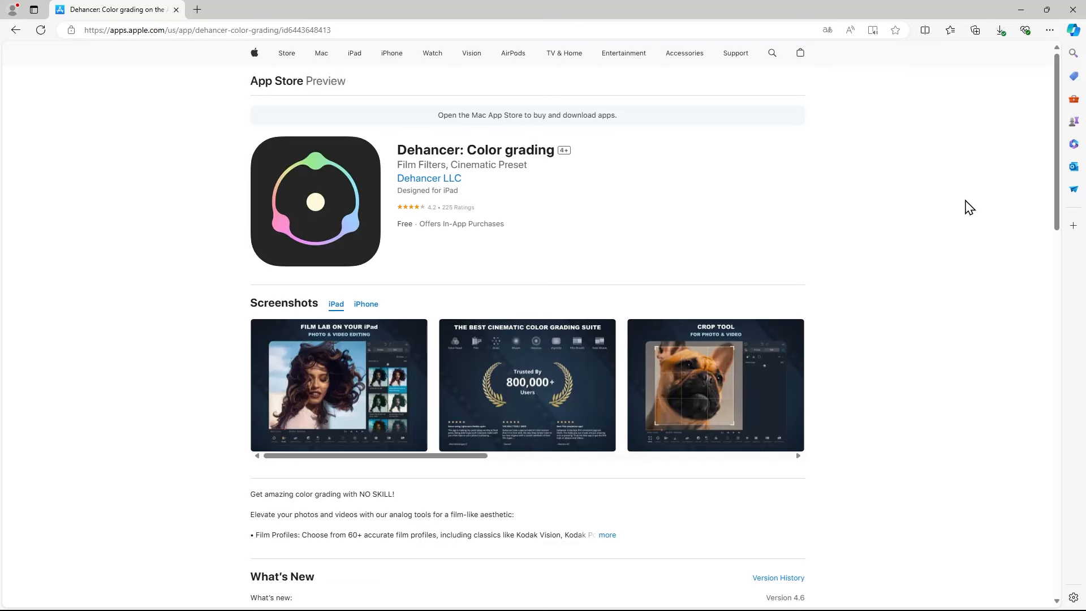
Open the Adobe Ae, Pr plugins page on the Dehancer website to view the available editions
middle_click(968, 209)
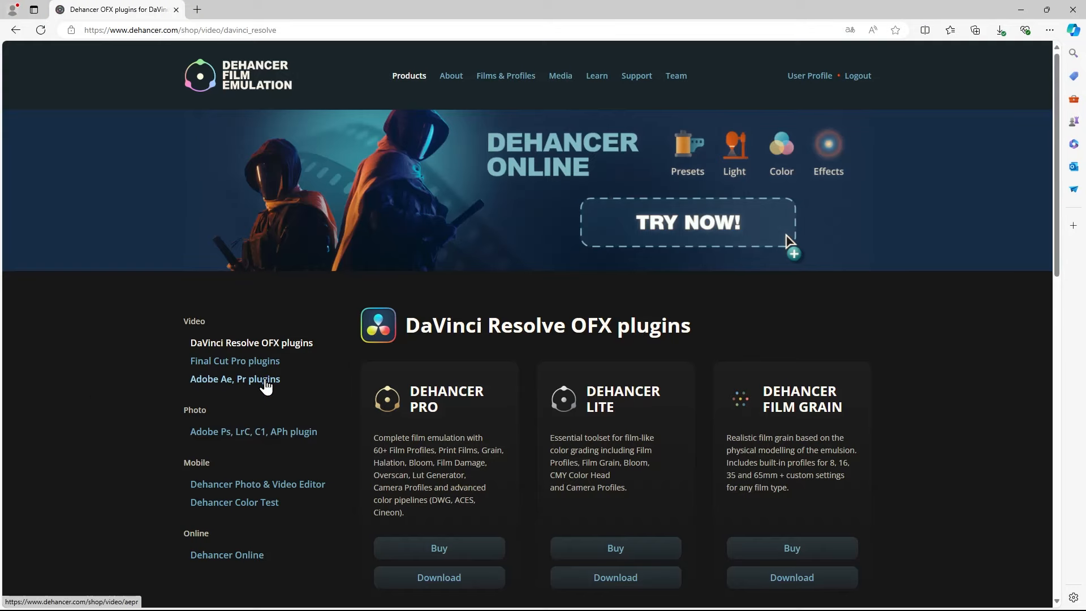
left_click(266, 381)
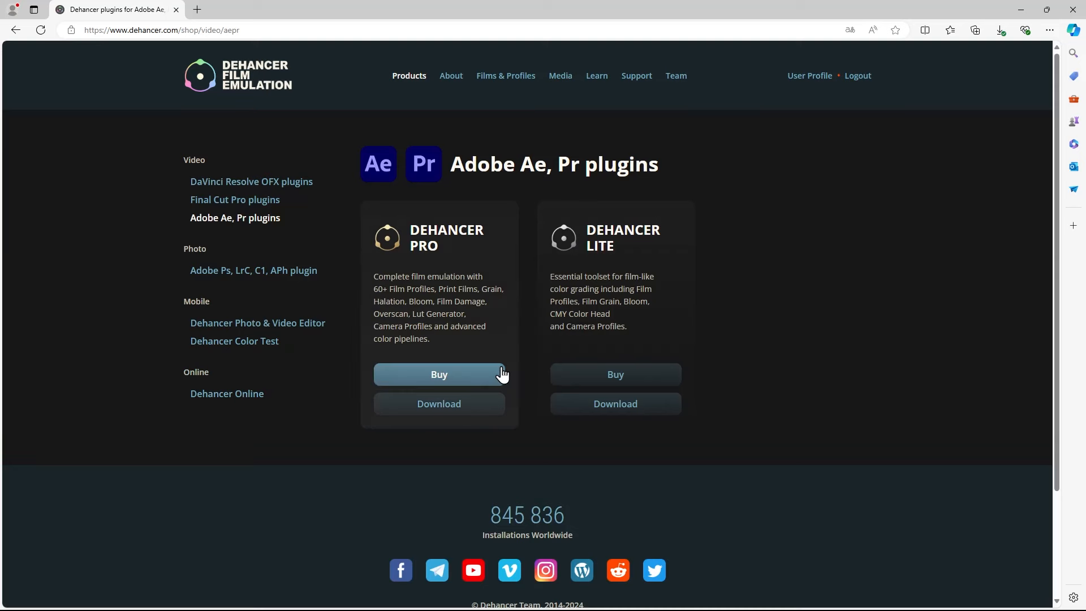
left_click(762, 490)
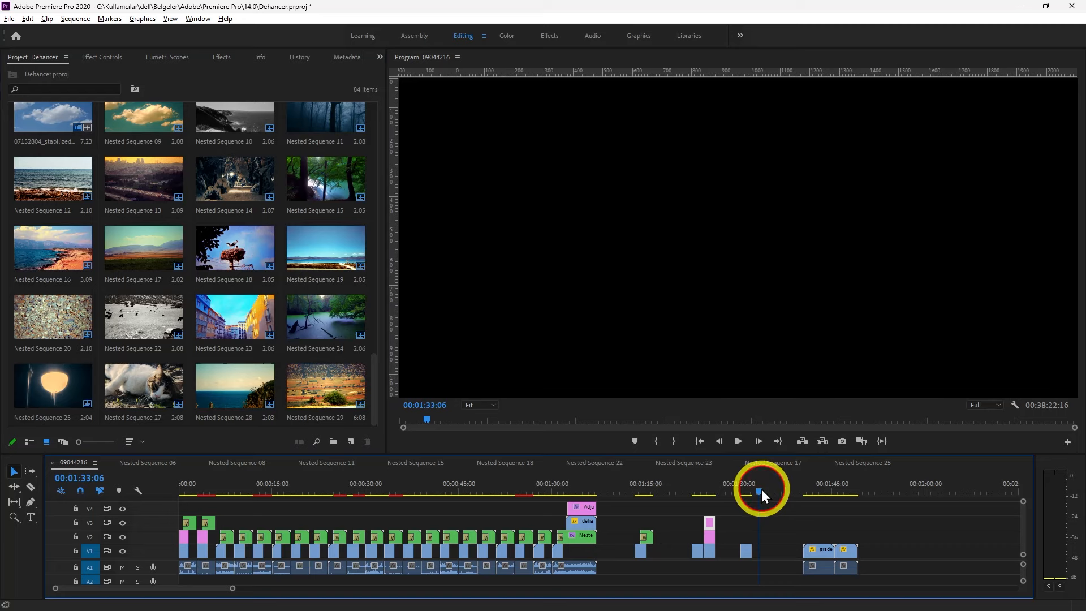
left_click_drag(762, 490, 752, 490)
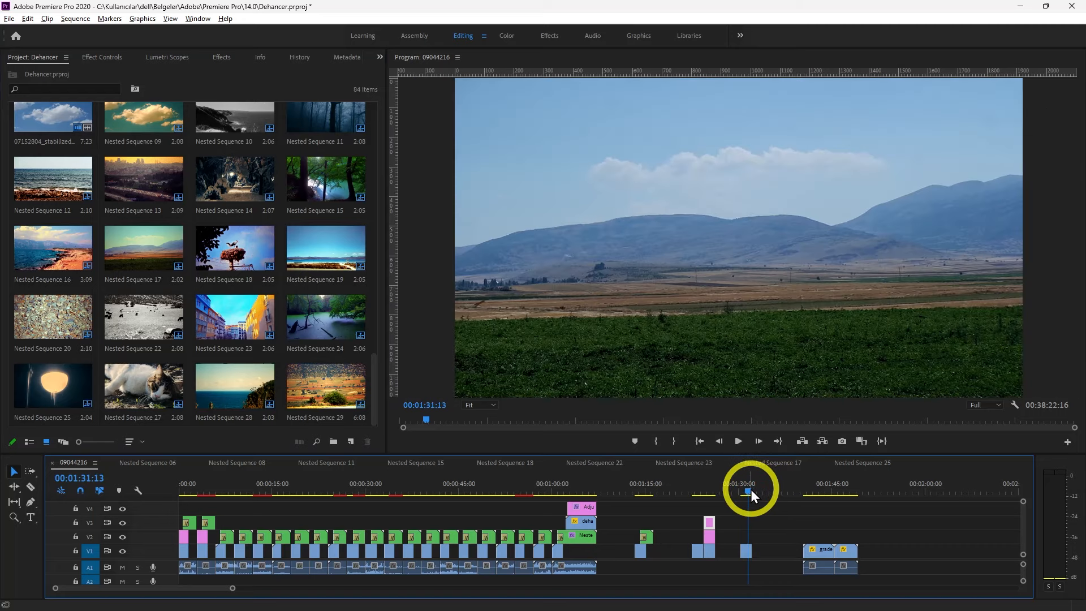
Switch to Premiere Pro and review the settings of sequence 09044216 without changing them
left_click(75, 19)
left_click(100, 32)
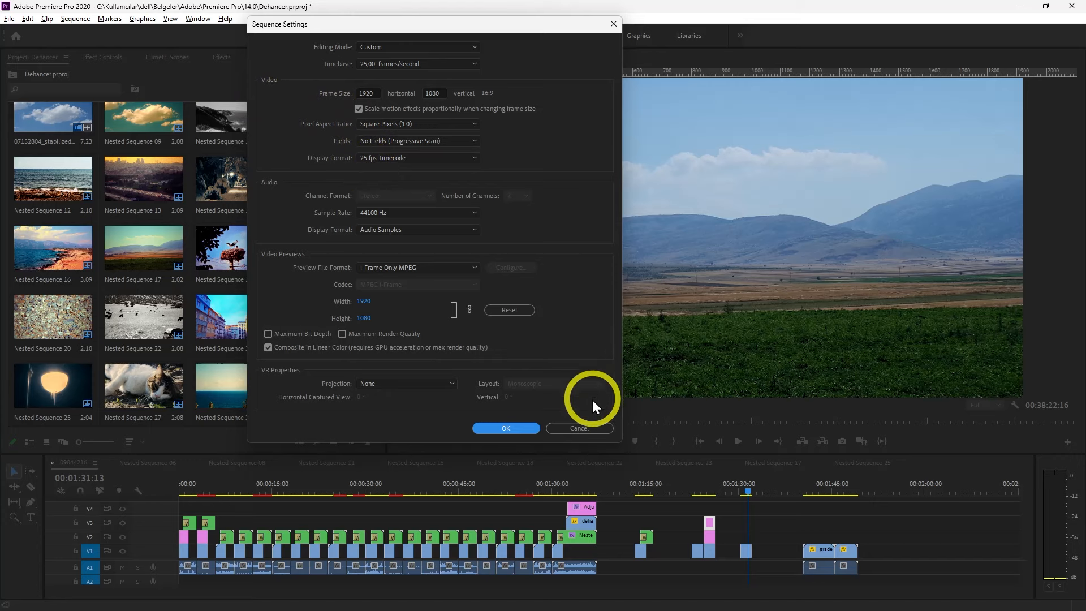
left_click(591, 425)
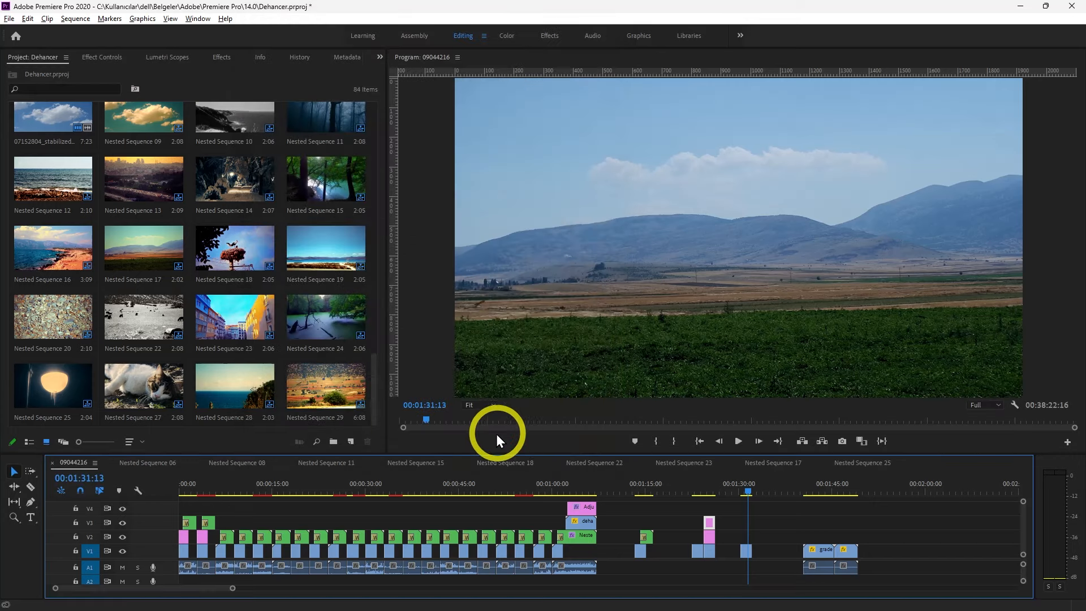
Create an adjustment layer and place it on track V3 above the 07152801.MP4 clip at 00:01:31:13, matching the clip's length
left_click(356, 440)
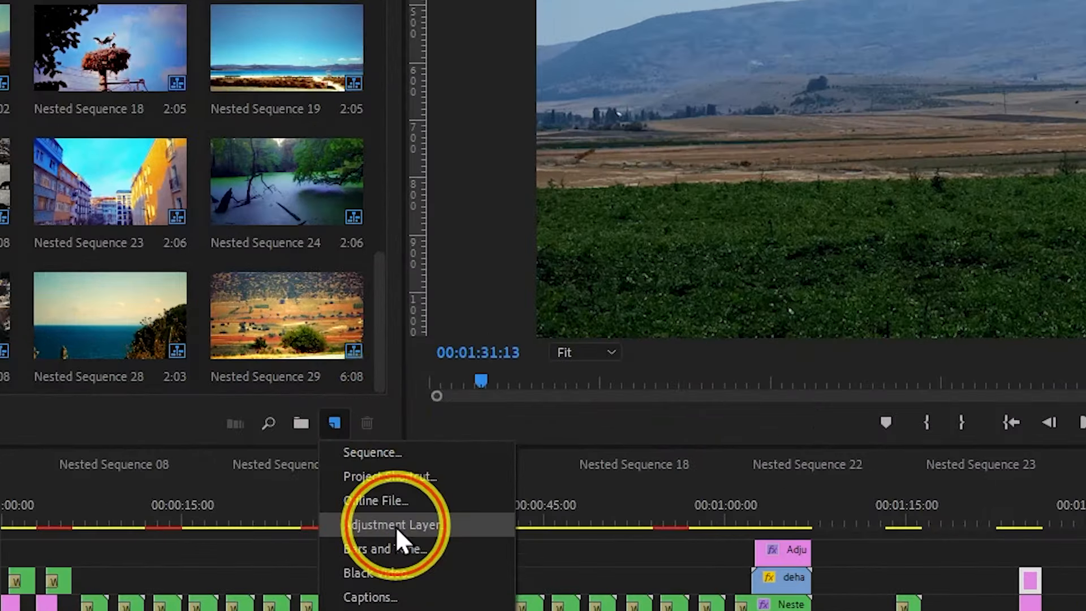
left_click(368, 509)
left_click(618, 319)
left_click_drag(53, 390, 752, 522)
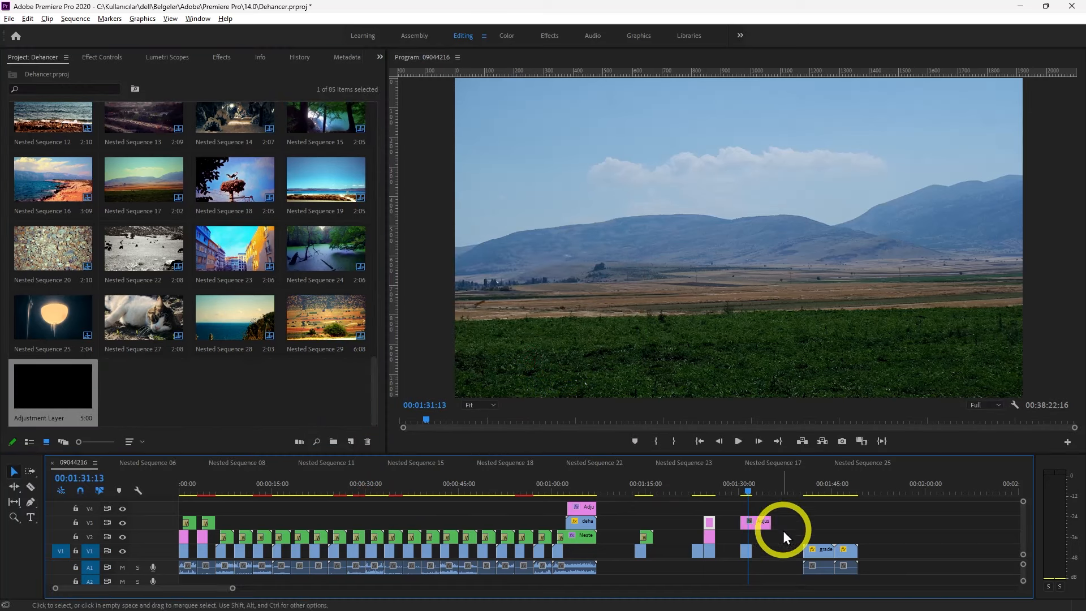
left_click_drag(232, 589, 143, 590)
left_click(578, 524)
In the Color workspace, set the adjustment layer's Input LUT to ALEXA_Default_LogC2Rec709 and return to the Editing workspace
left_click(511, 35)
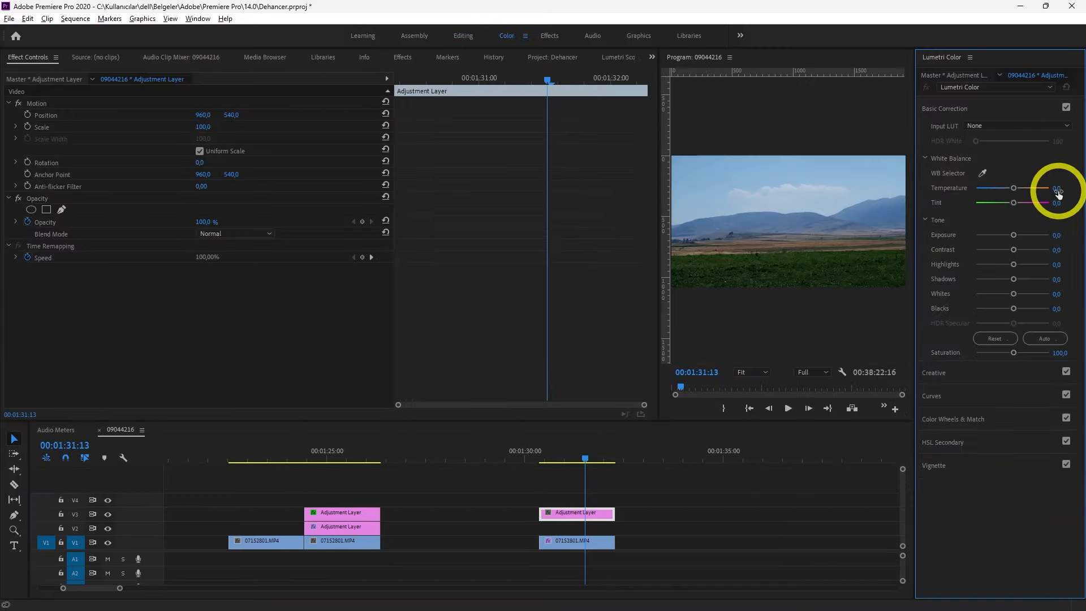
left_click(1031, 128)
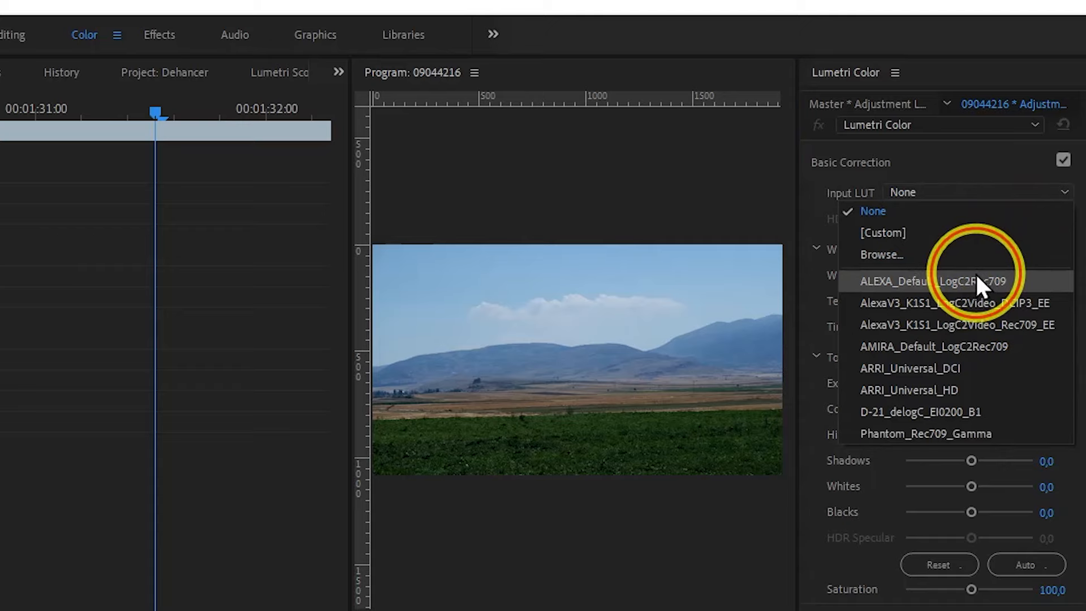
left_click(976, 277)
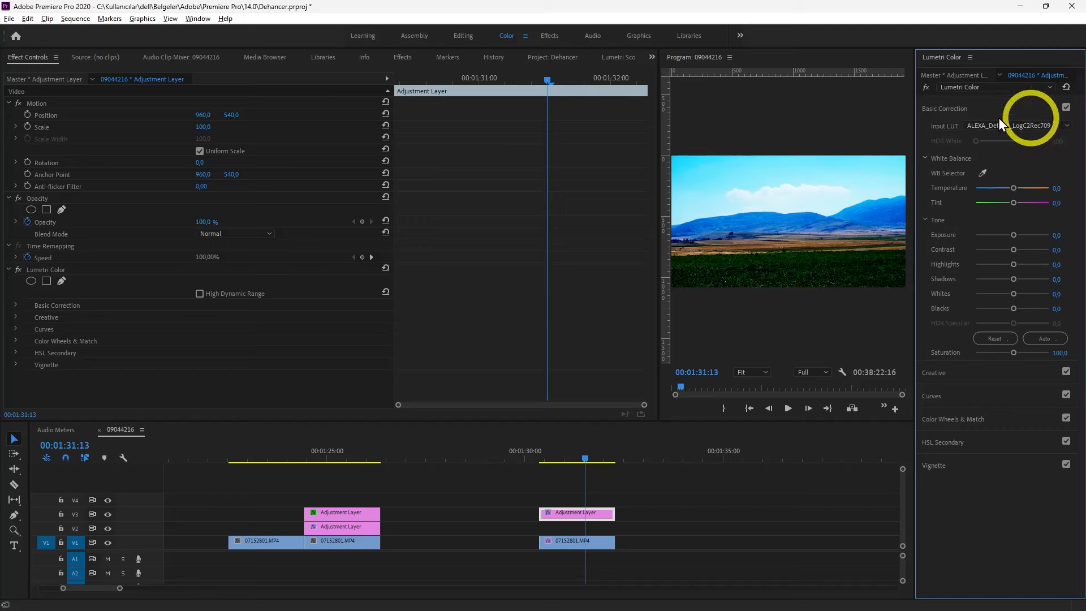
left_click(455, 33)
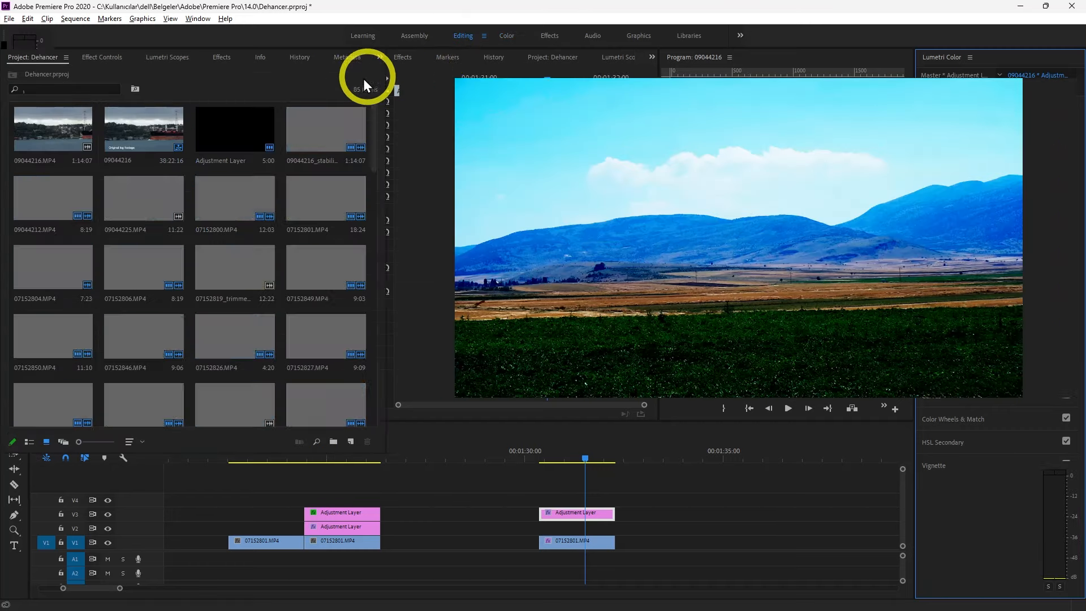
Set the V3 adjustment layer's opacity to 75% and turn off its opacity keyframing, deleting the existing keyframe
left_click(98, 58)
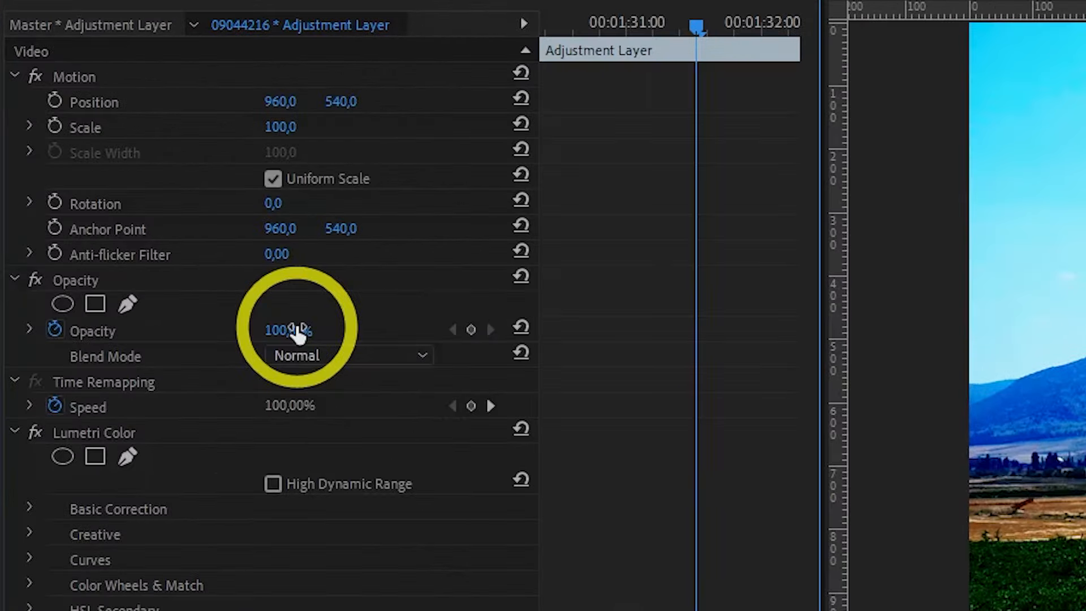
left_click(298, 334)
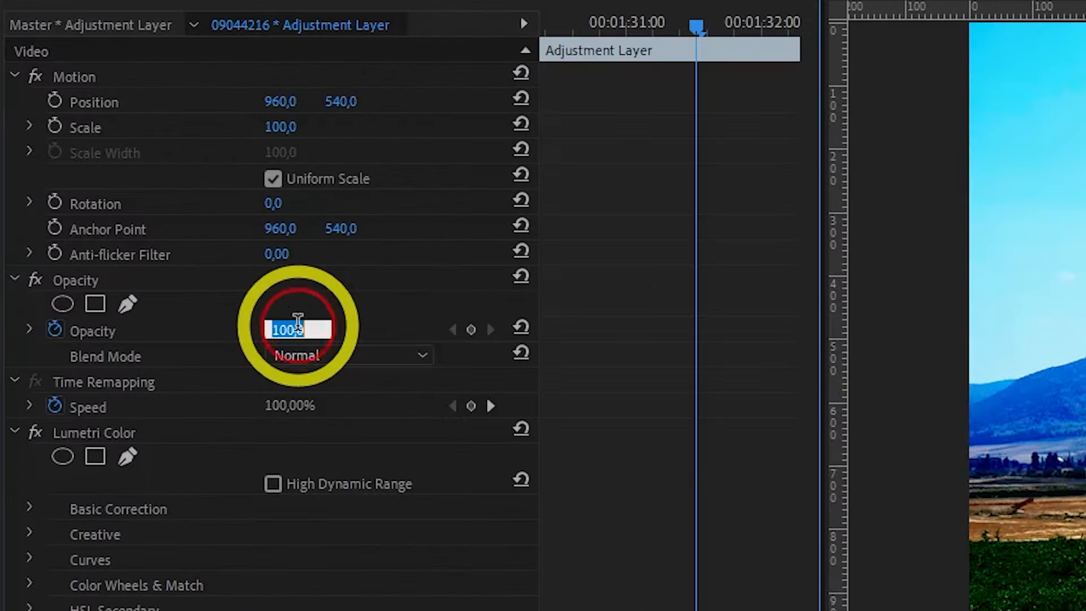
type("75")
key("Return")
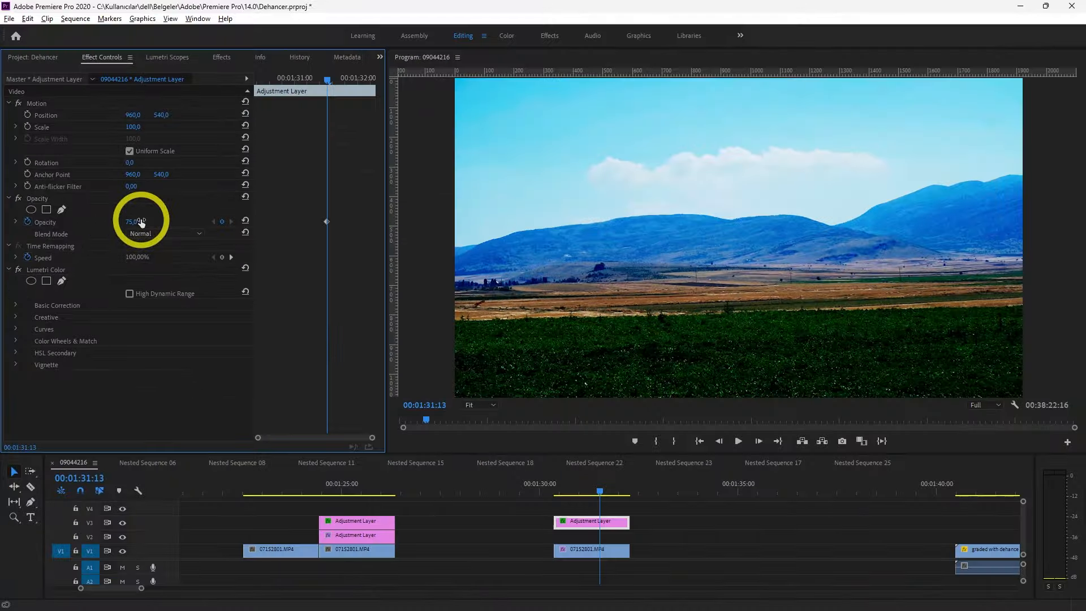
left_click(28, 221)
left_click(575, 325)
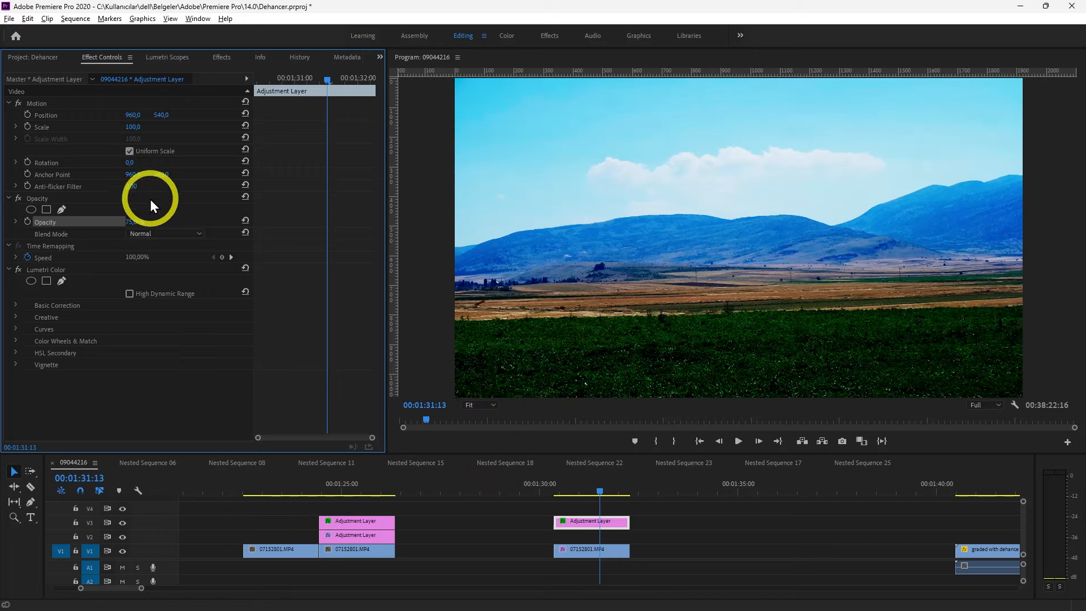
Place another adjustment layer on track V2 above the 07152801.MP4 clip and trim it to the clip's length
left_click(51, 57)
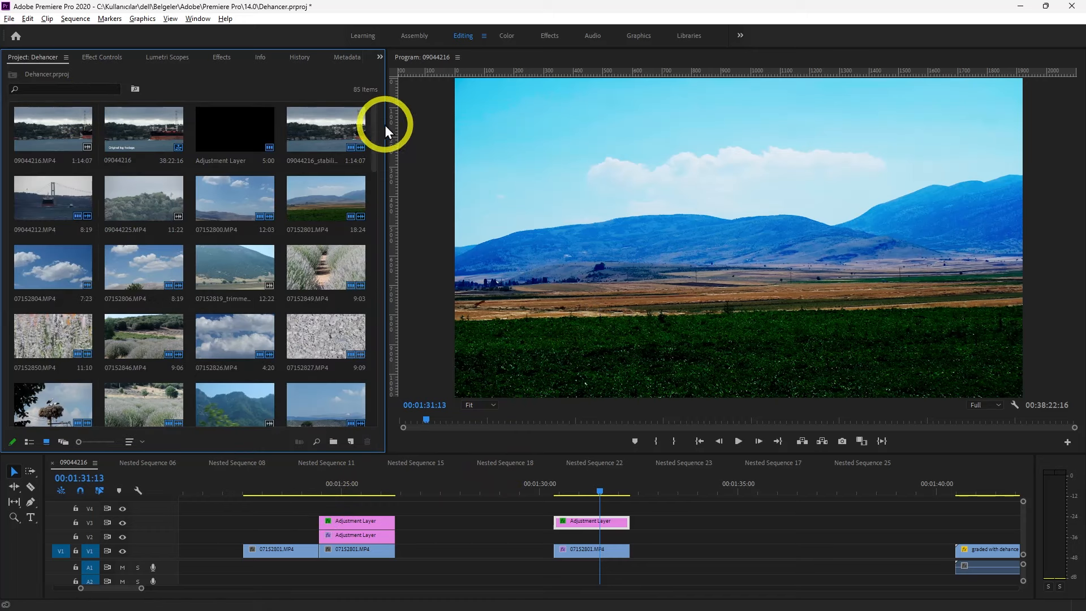
left_click_drag(376, 127, 378, 412)
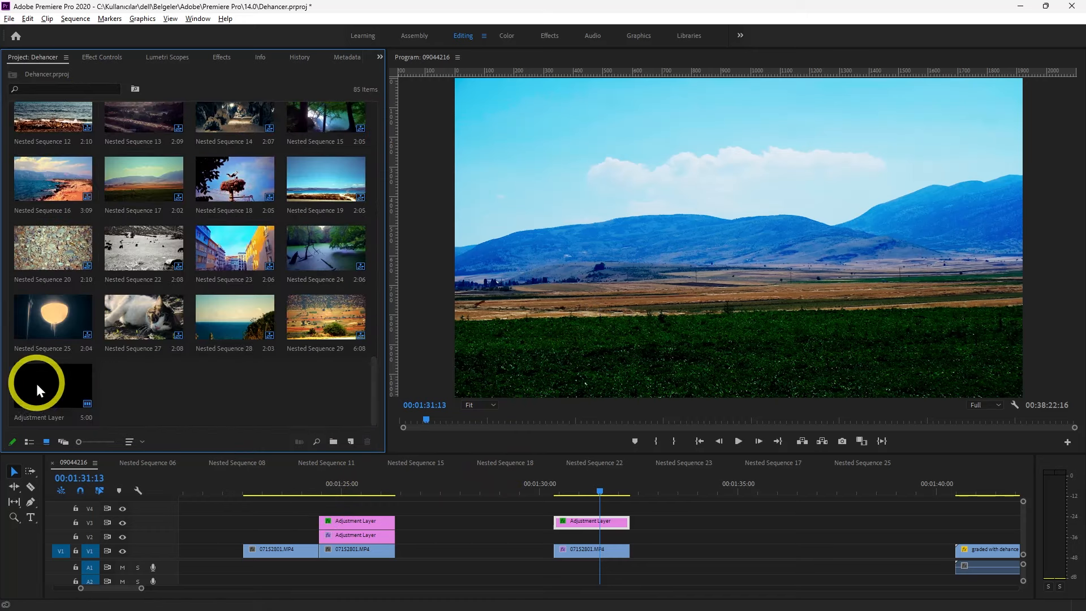
left_click_drag(37, 389, 555, 537)
left_click_drag(750, 536, 636, 540)
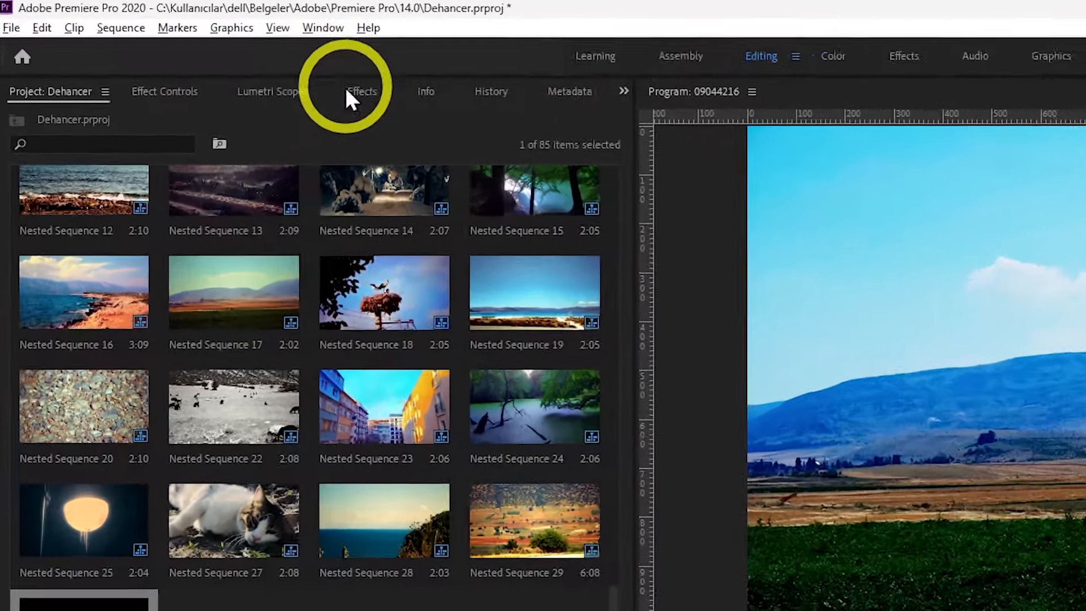
Find the Dehancer Pro v7.1.1 video effect by searching for "dehancer" and apply it to the V2 adjustment layer
left_click(224, 59)
left_click_drag(182, 125, 4, 128)
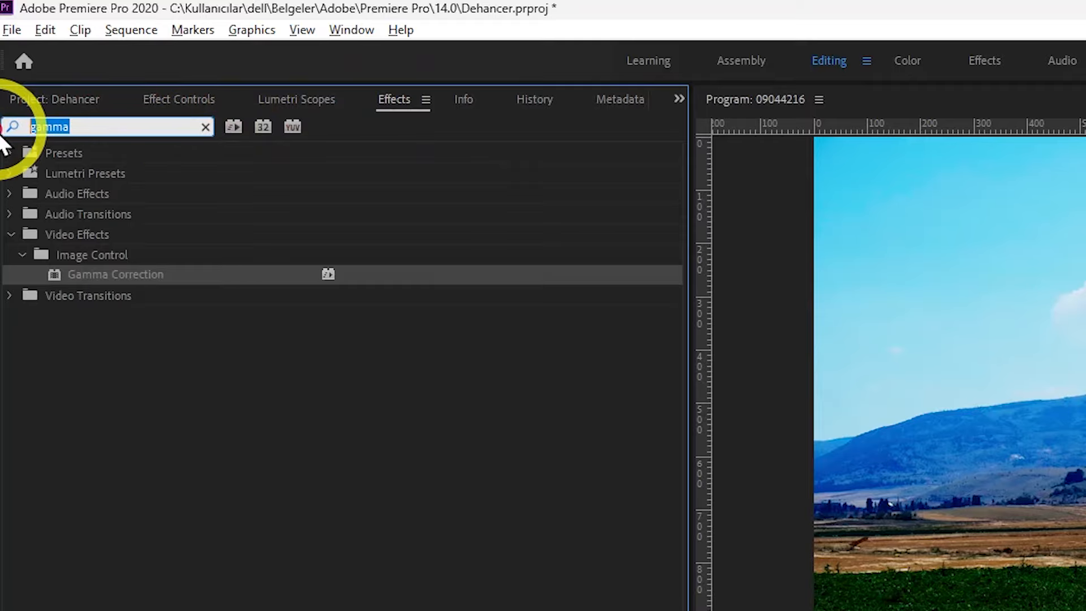
type("dehancer")
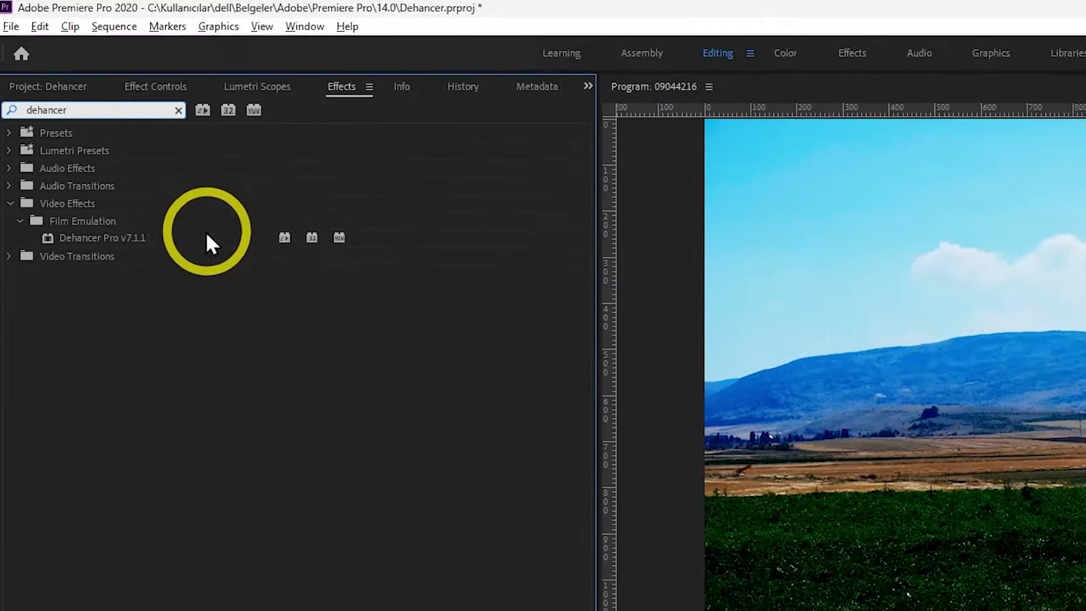
left_click_drag(248, 273, 293, 310)
left_click_drag(188, 197, 690, 609)
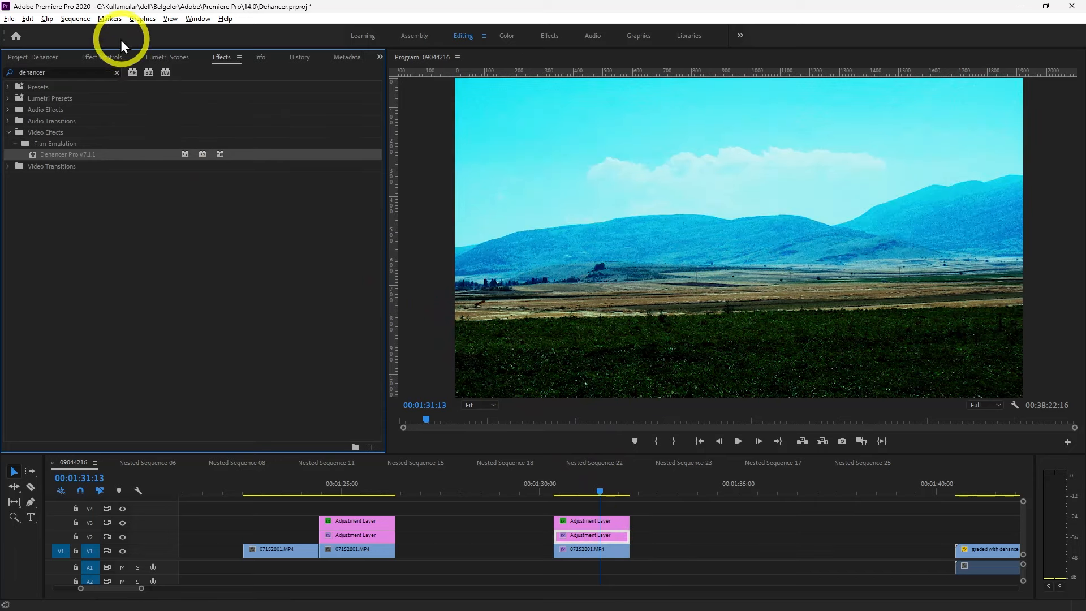
Set the Film profile of the Dehancer Pro effect to Fujichrome CDU-II (cross)
left_click(111, 59)
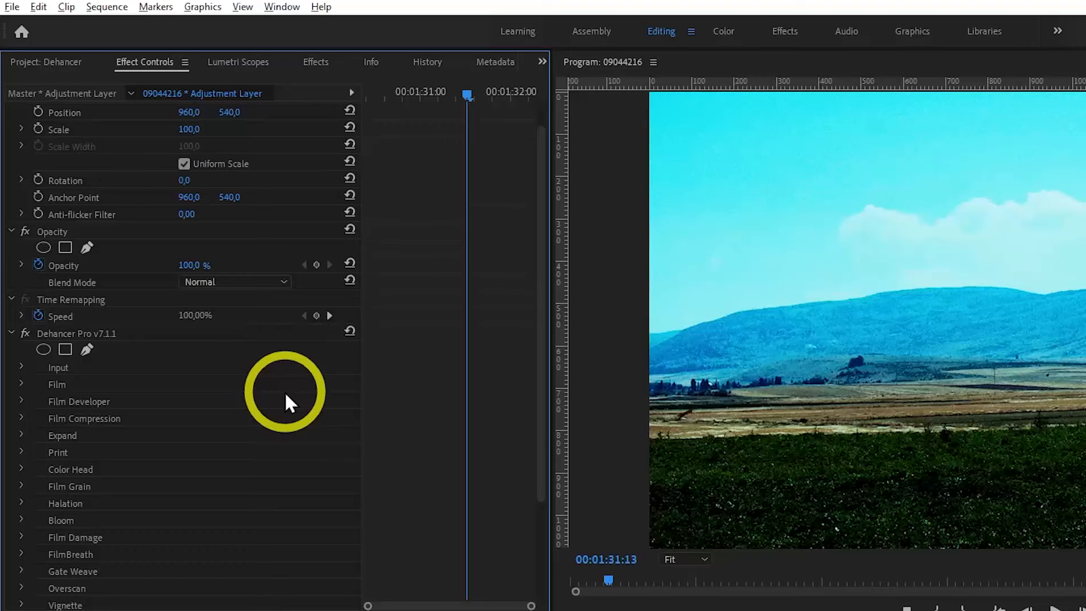
scroll(200, 288, "down", 2)
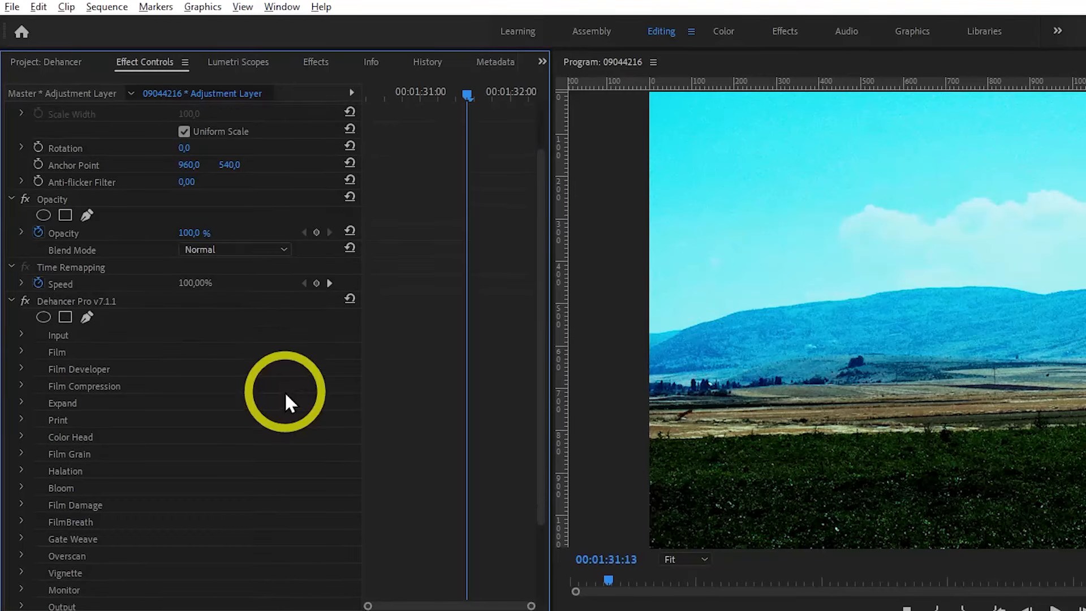
left_click_drag(538, 277, 537, 348)
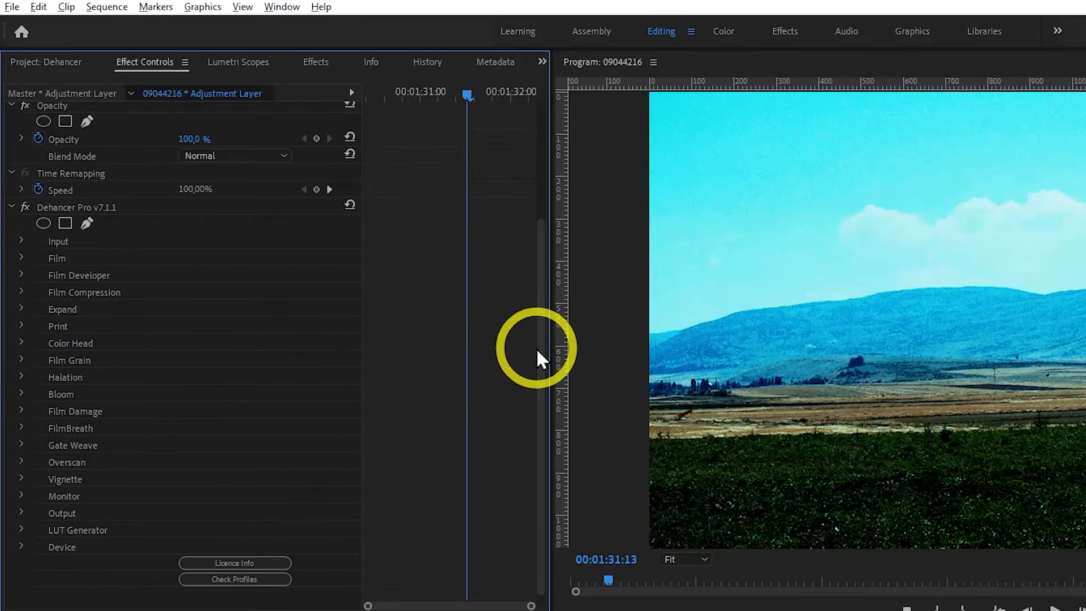
left_click(23, 258)
left_click(266, 277)
left_click_drag(373, 601, 379, 460)
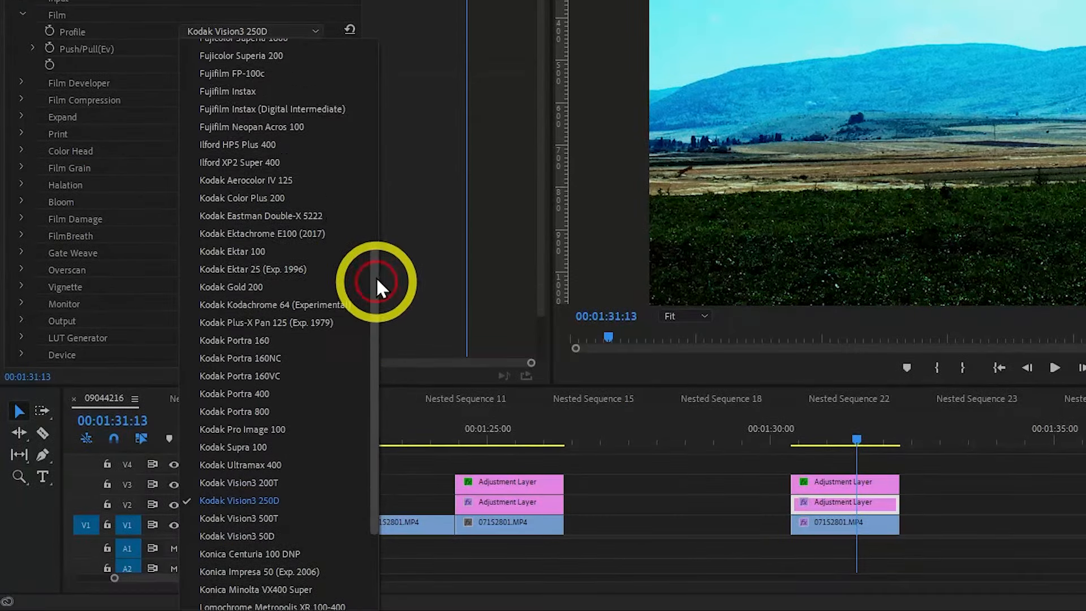
scroll(381, 224, "up", 5)
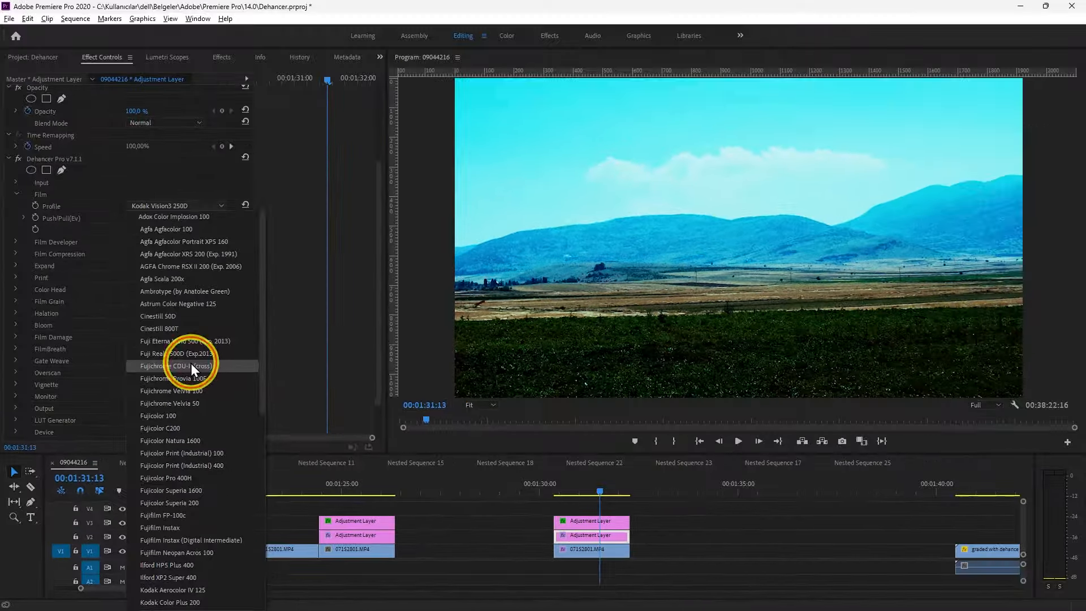
left_click(266, 260)
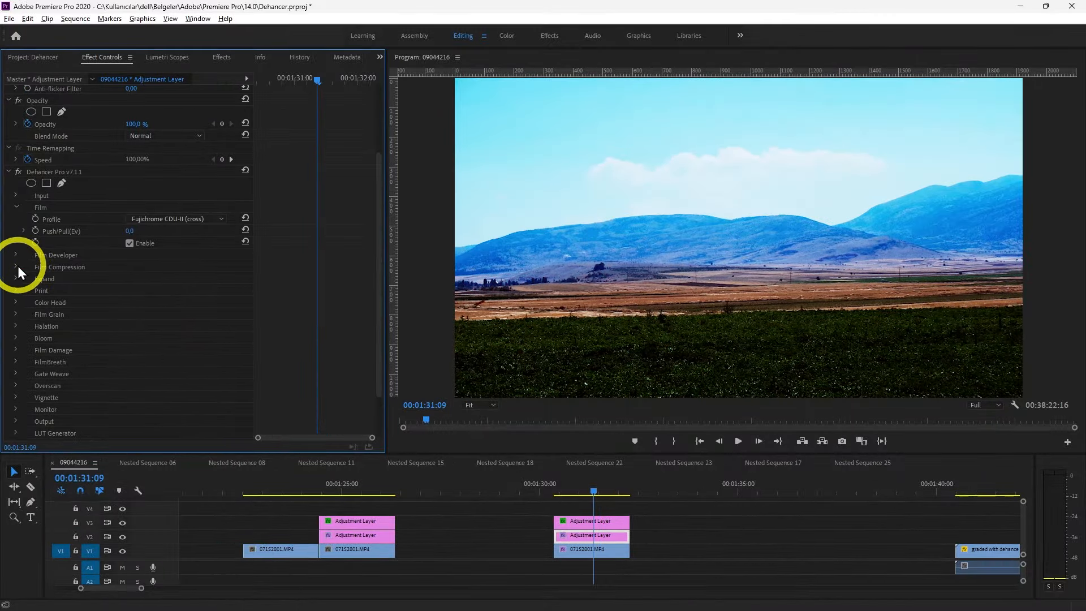
Enable Dehancer's Film Compression, set its Impact to 100 and raise the Color Density
left_click(15, 265)
left_click(130, 326)
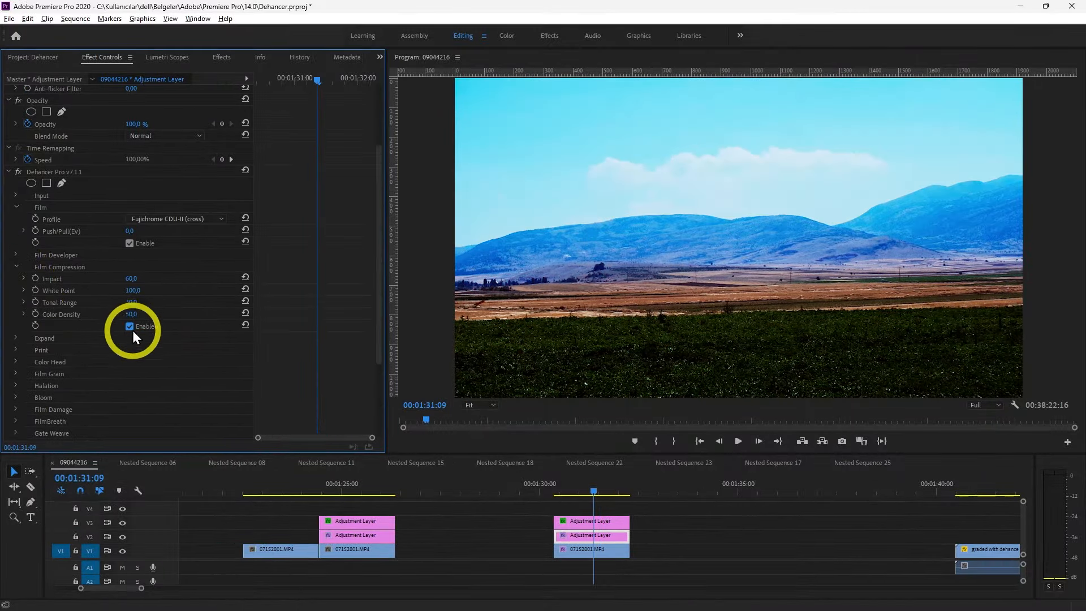
left_click_drag(131, 278, 246, 302)
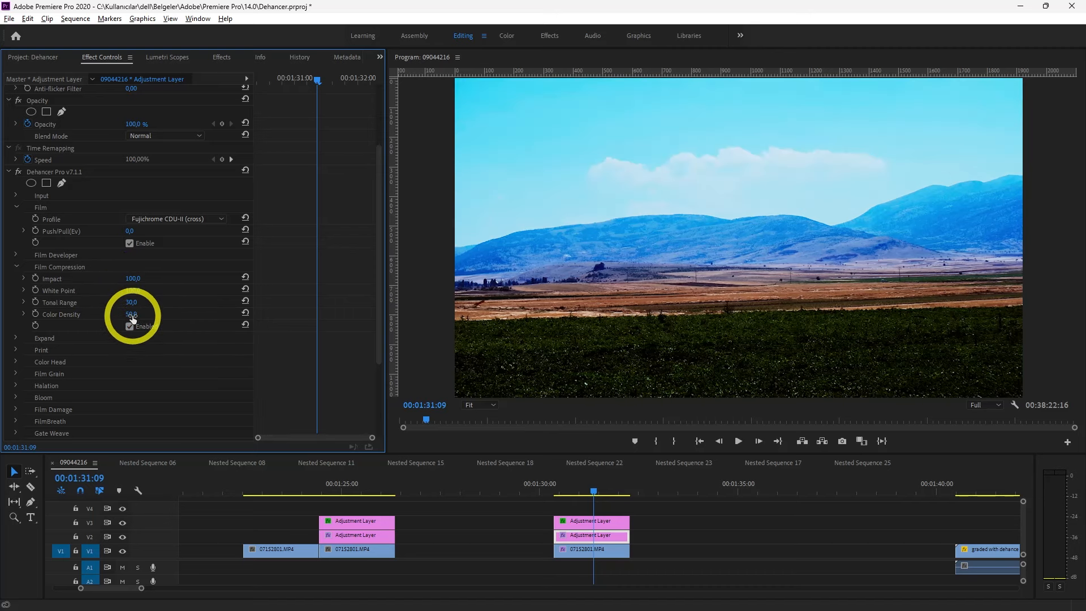
left_click_drag(132, 306, 194, 307)
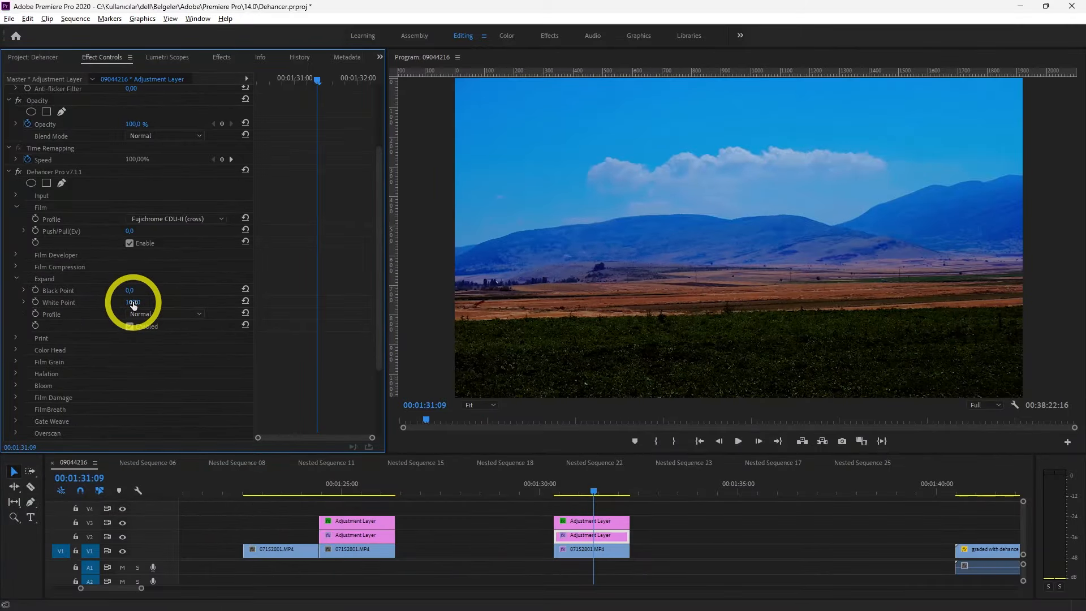
Examine the graded shot's tonal range and color distribution in Lumetri Scopes, review the available scope types, and return to the effect settings
left_click(158, 62)
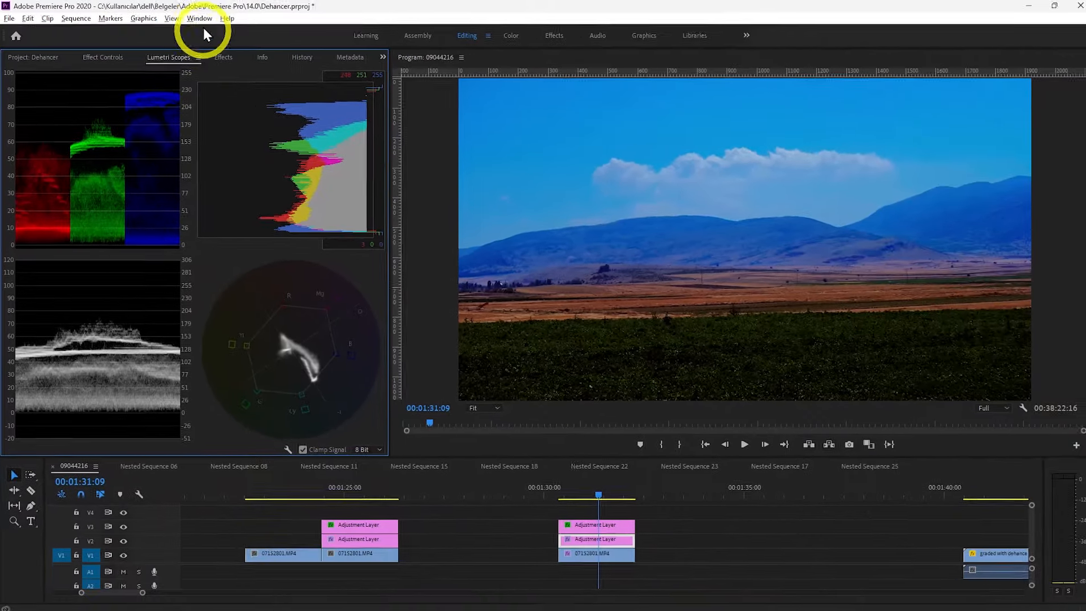
left_click(199, 18)
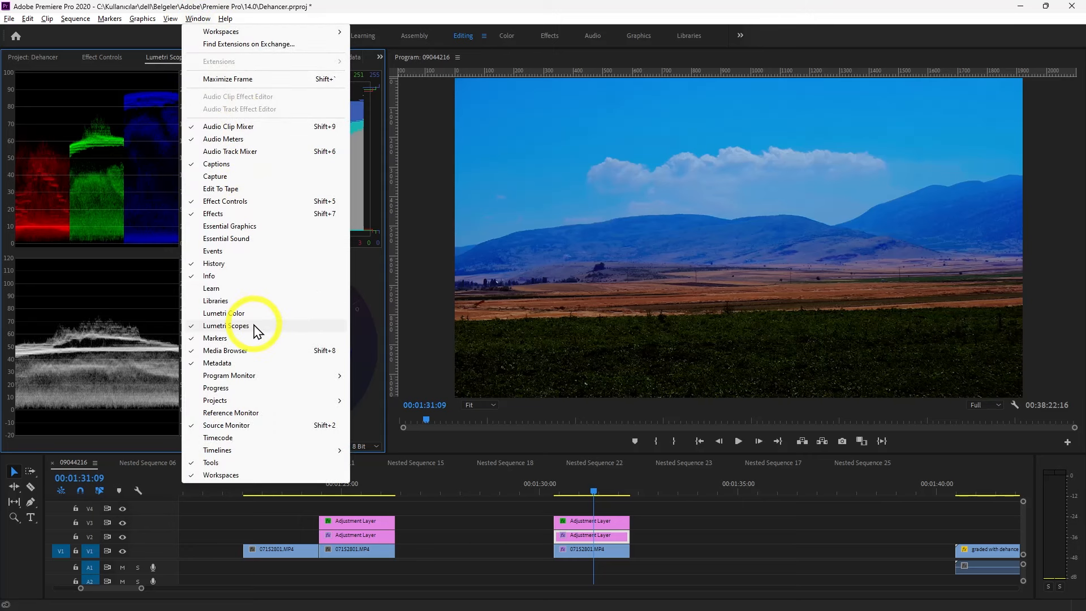
left_click(196, 18)
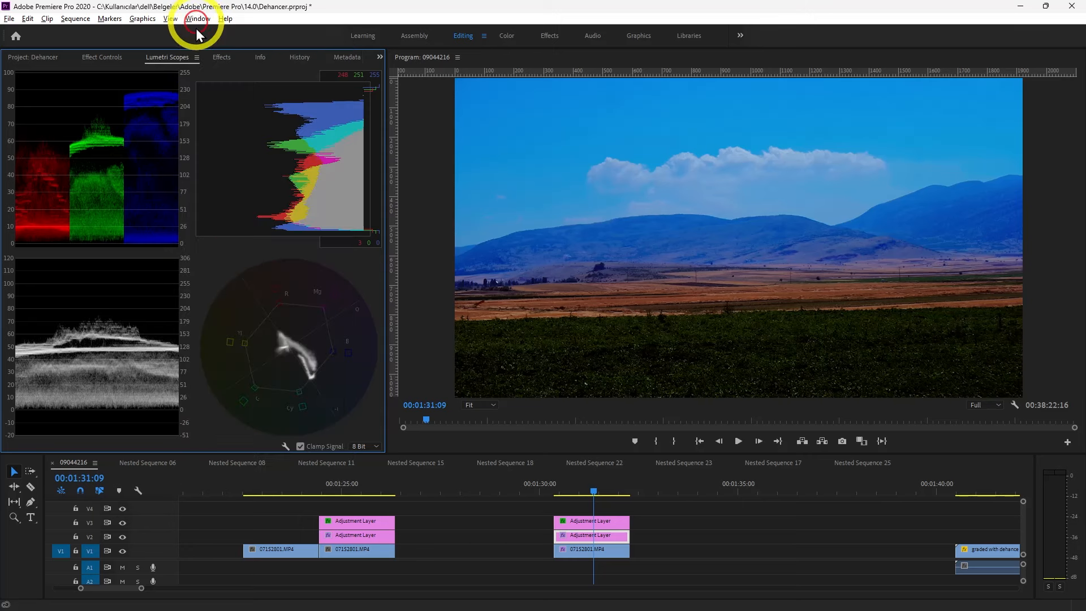
right_click(213, 267)
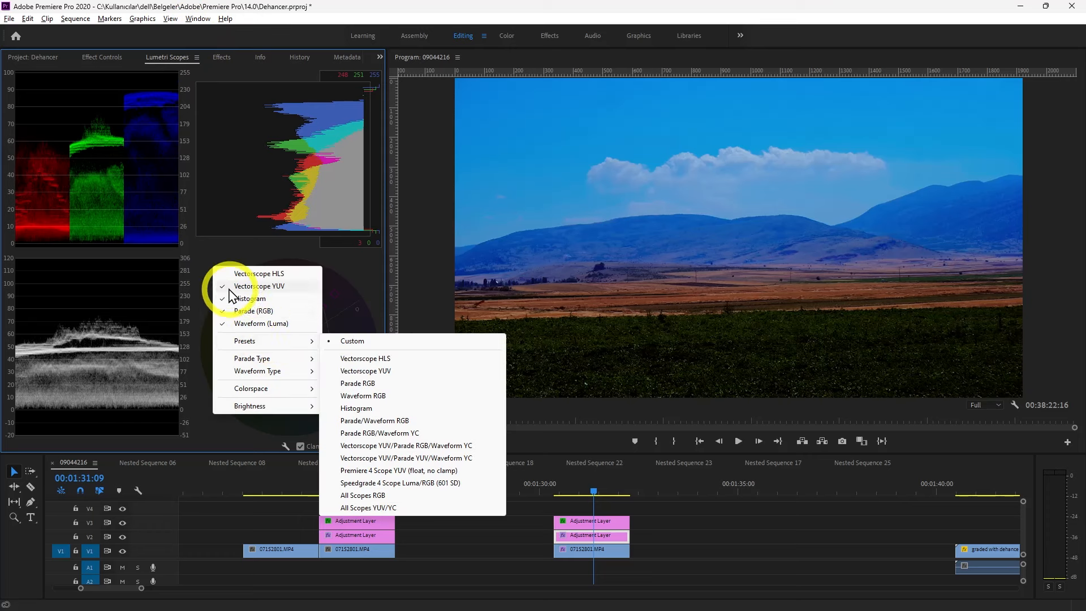
left_click(204, 259)
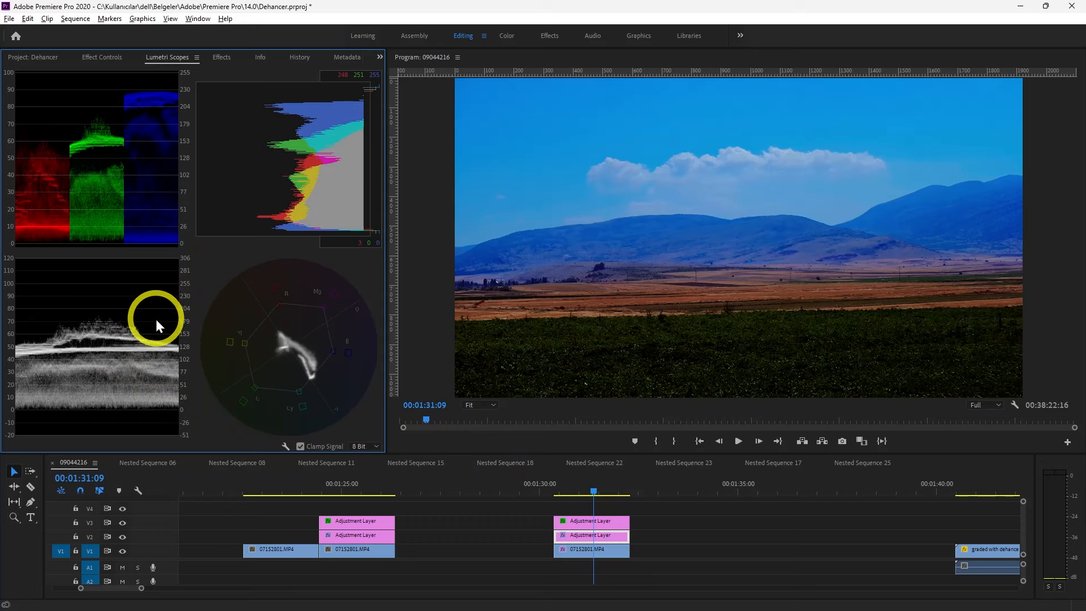
left_click(106, 60)
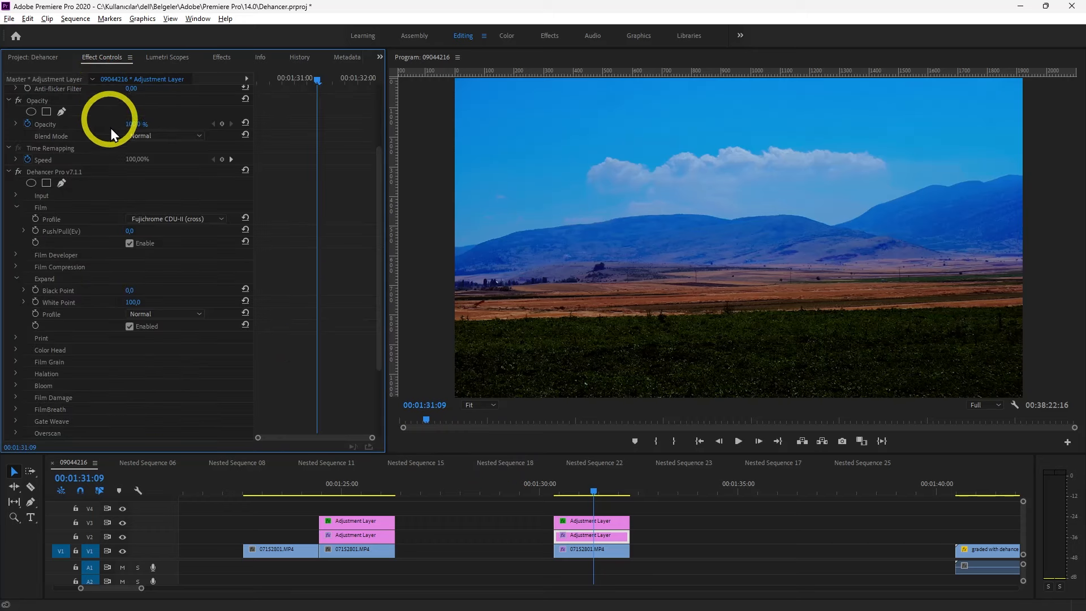
In Dehancer's Expand settings, set the White Point to 75 and the Black Point to 3
left_click_drag(136, 304, 164, 356)
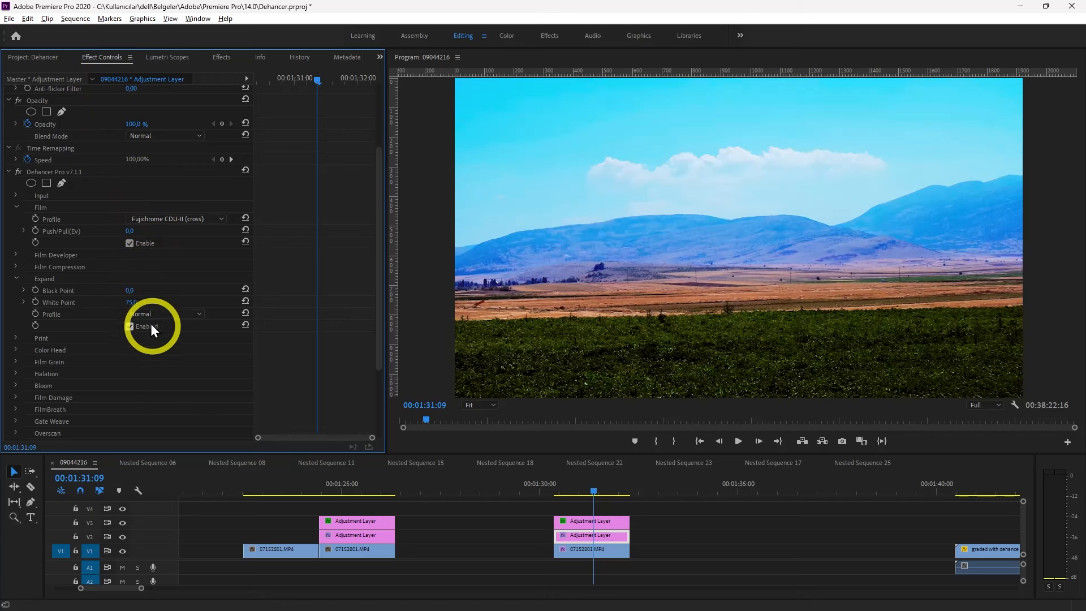
left_click_drag(135, 292, 141, 287)
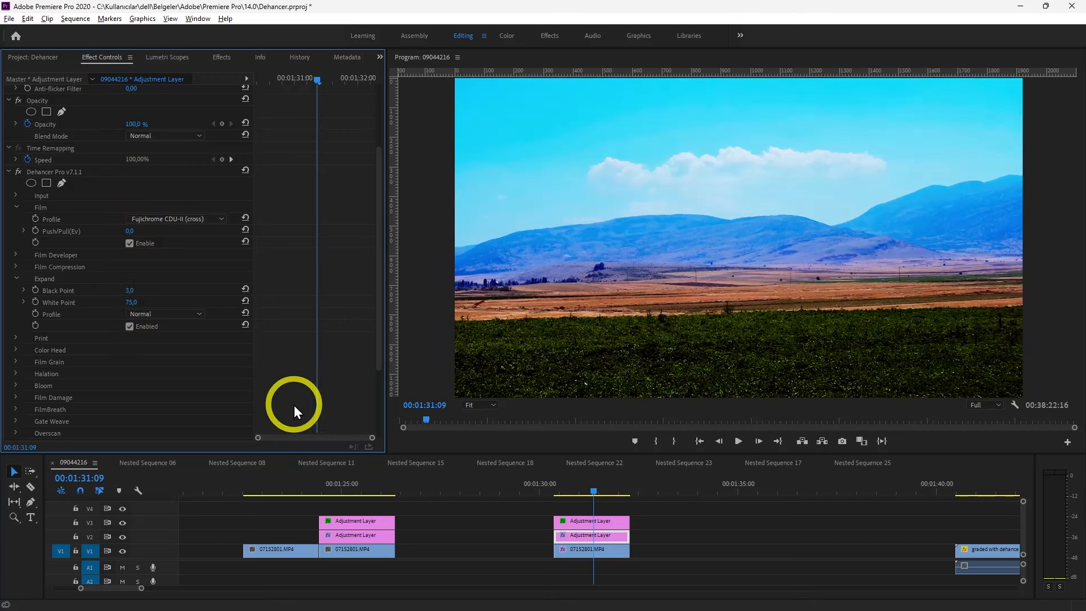
left_click(16, 277)
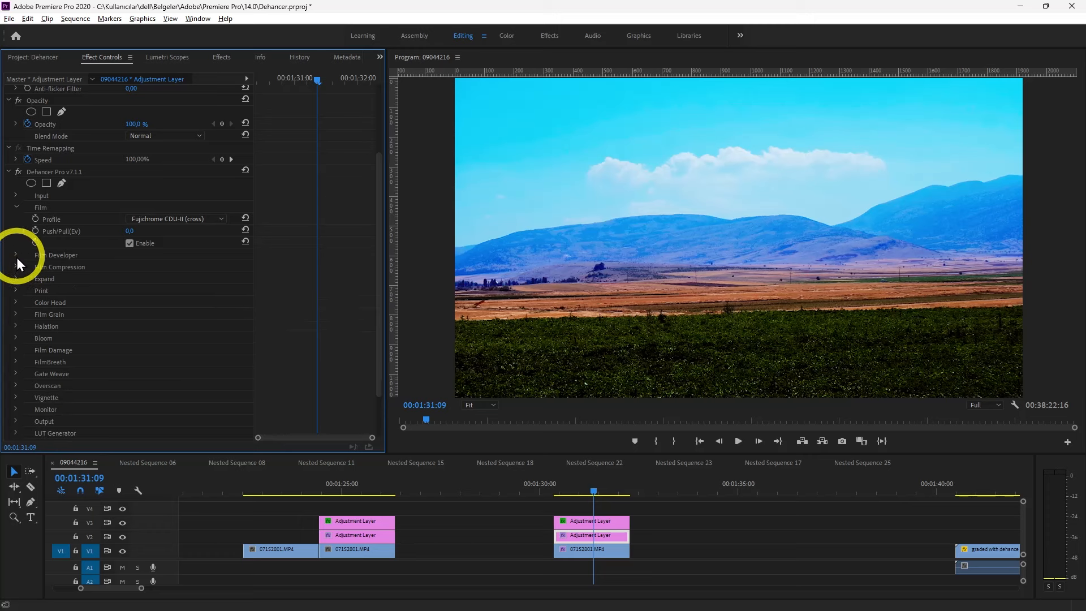
In Dehancer's Film Developer settings, raise the Contrast Boost and set Gamma Correction to 17
left_click(16, 256)
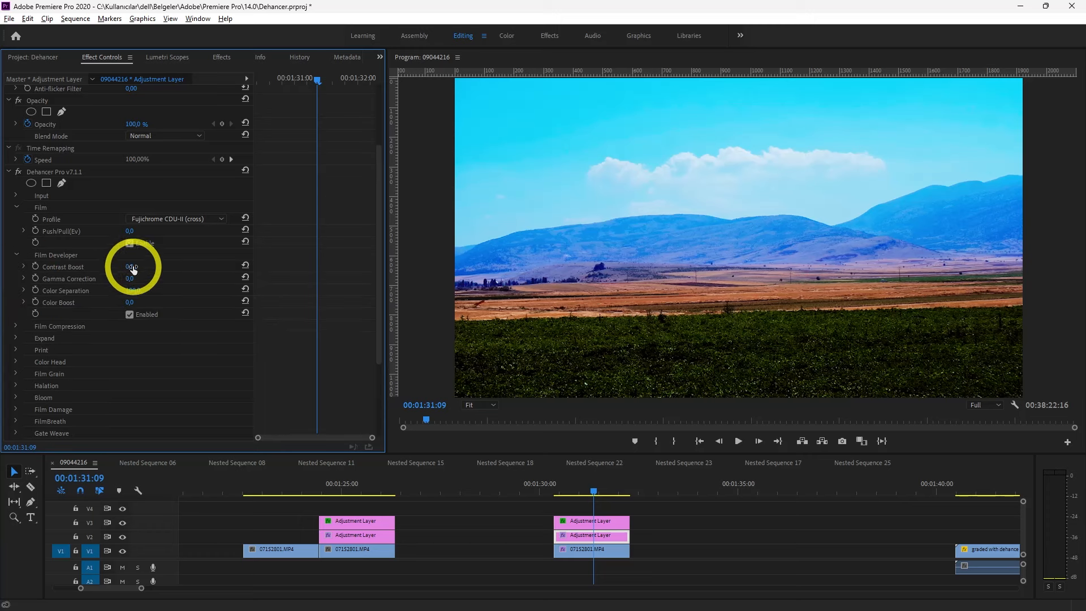
mouse_move(134, 267)
left_mouse_down()
mouse_move(148, 267)
mouse_move(130, 277)
mouse_move(145, 279)
left_mouse_up()
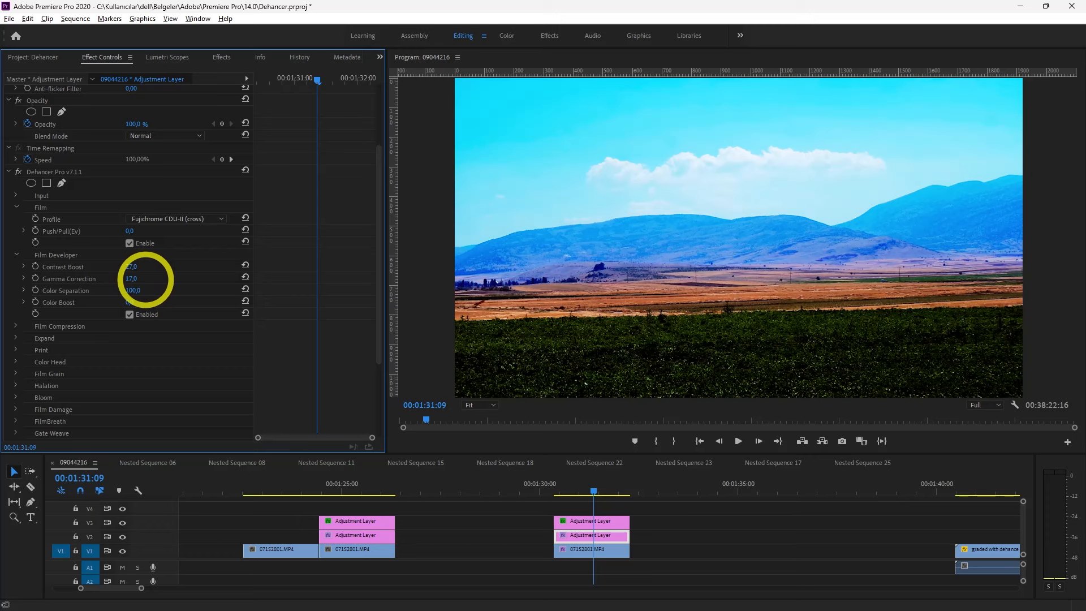
left_click(16, 254)
Try the Fujifilm 3513 Print film profile in Dehancer's Print settings and restore the Linear profile
left_click(17, 290)
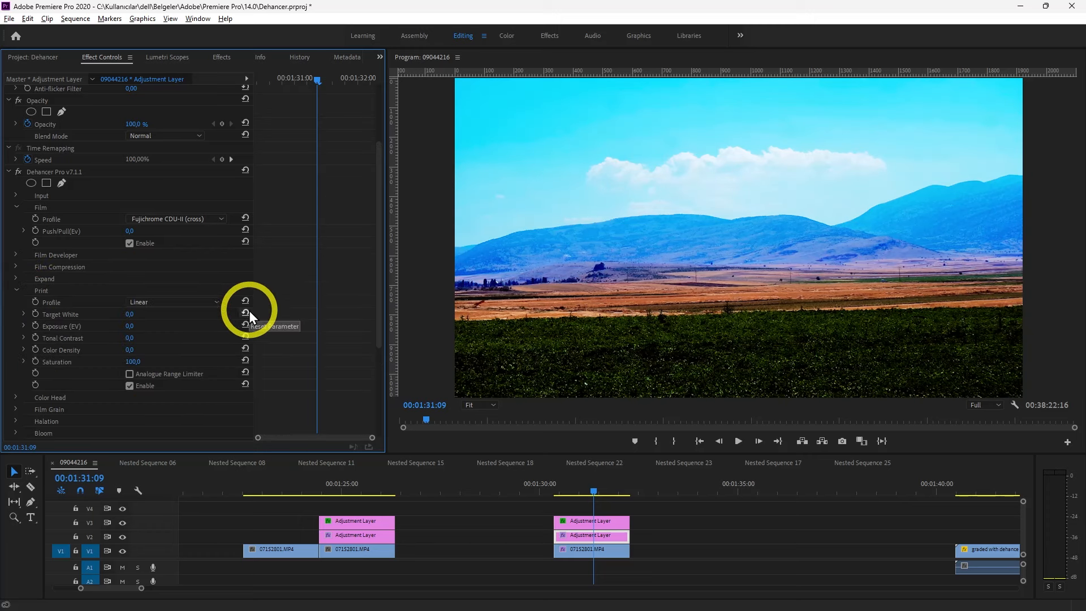
left_click(209, 305)
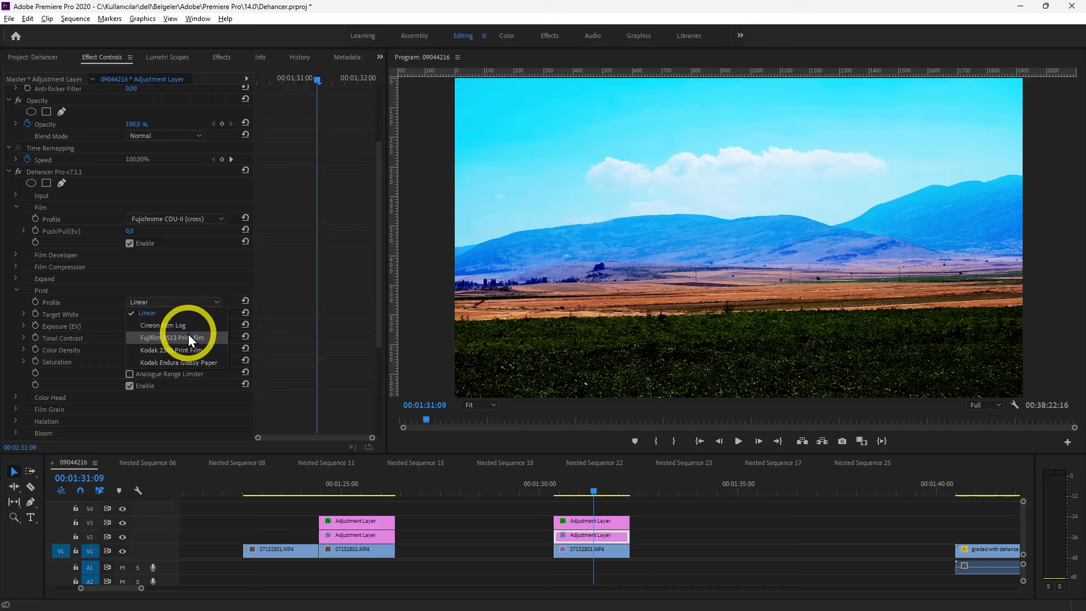
left_click(188, 338)
left_click(189, 304)
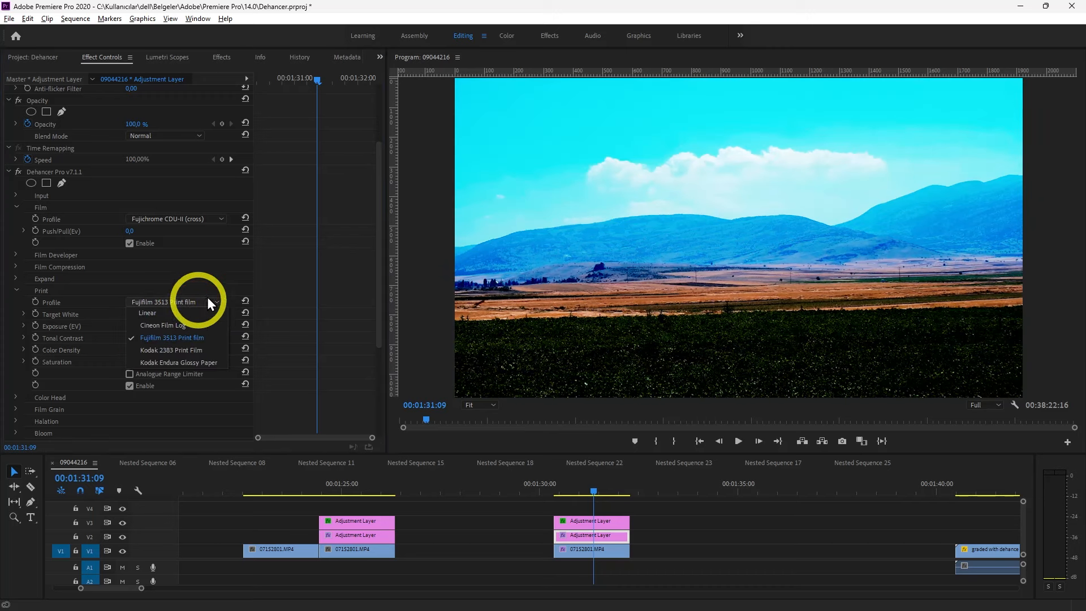
left_click(178, 314)
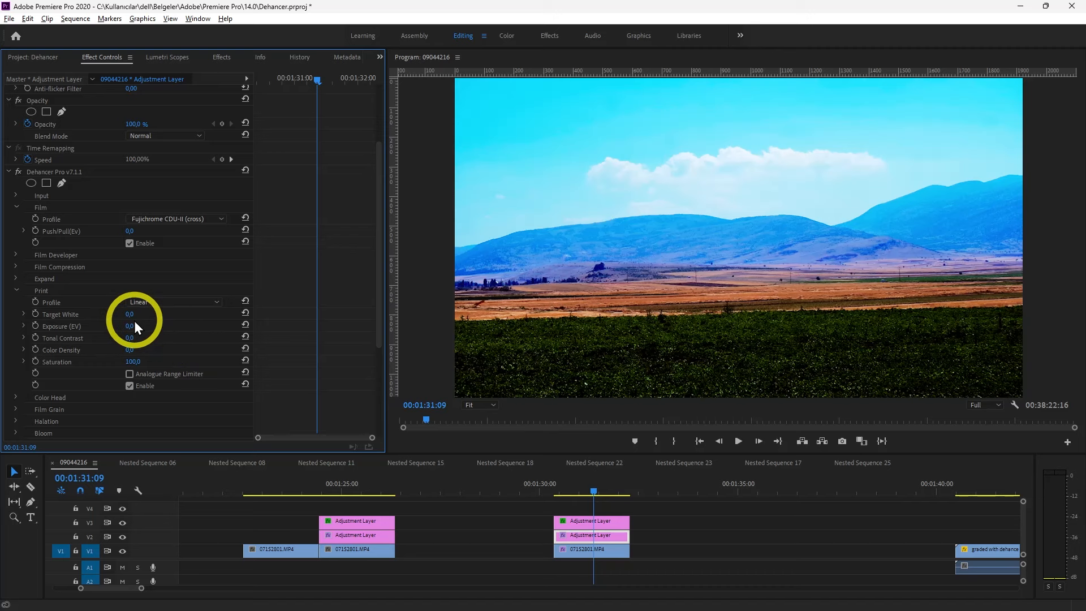
Set the Exposure (EV) in Dehancer's Print settings to 0.4
left_click_drag(131, 330, 142, 326)
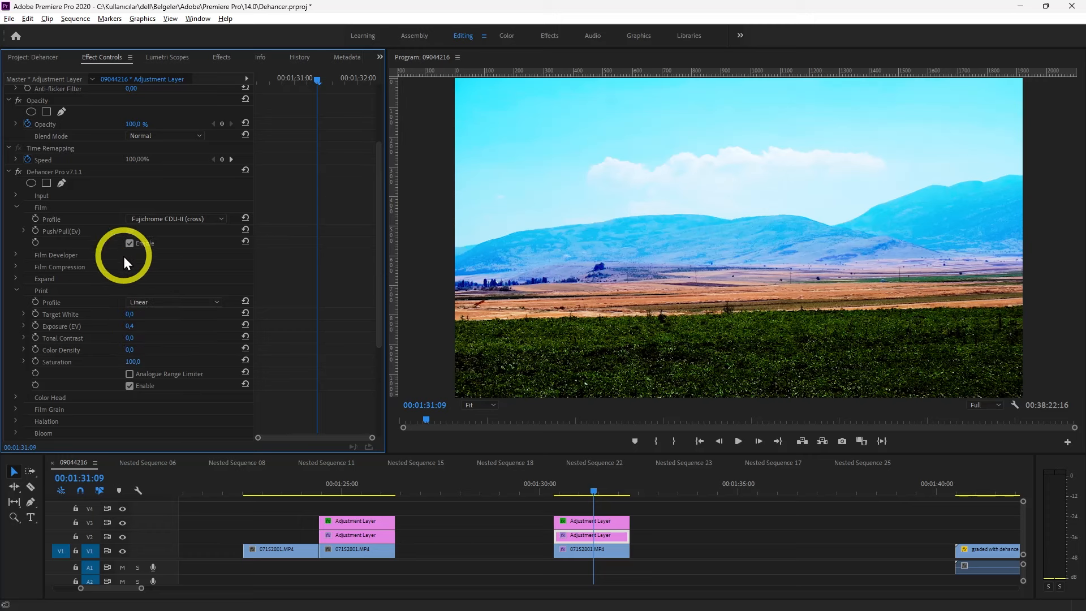
left_click(16, 290)
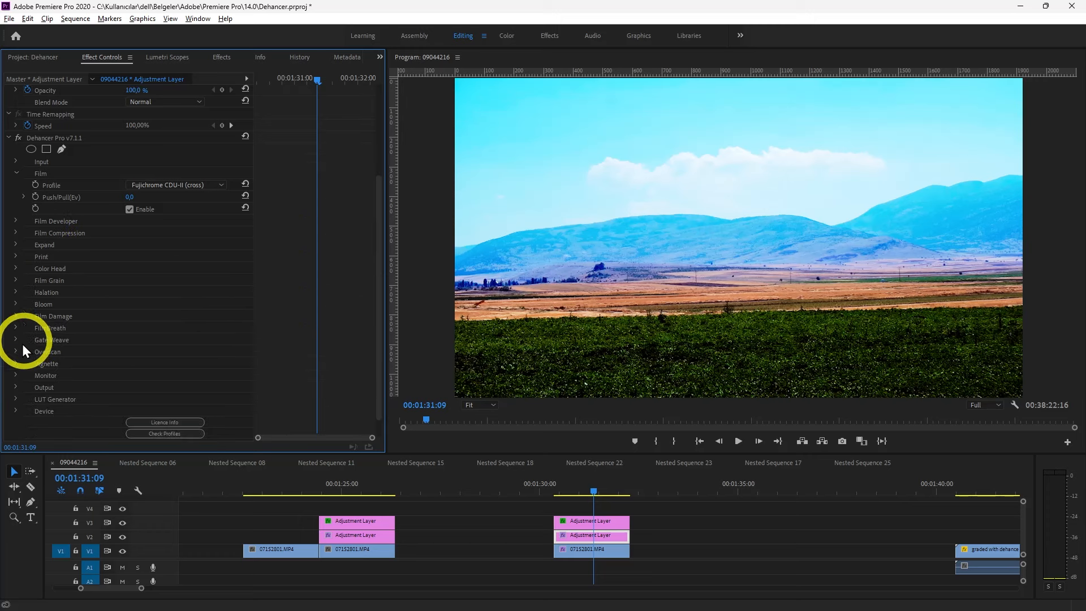
Enable the Vignette in the Dehancer Pro effect on the V2 adjustment layer
left_click(15, 363)
scroll(297, 225, "down", 2)
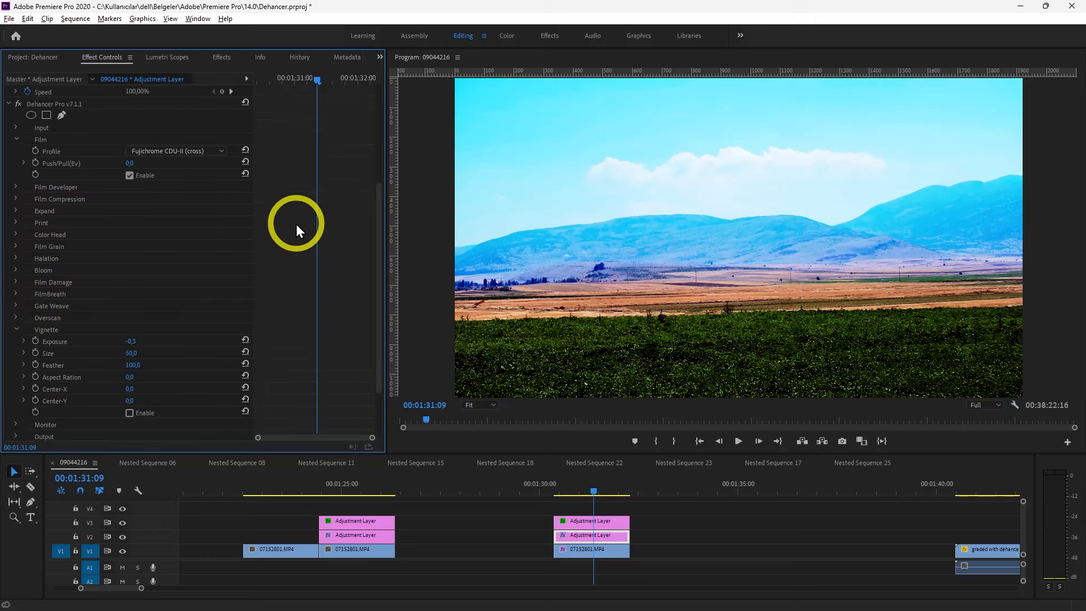
left_click(130, 402)
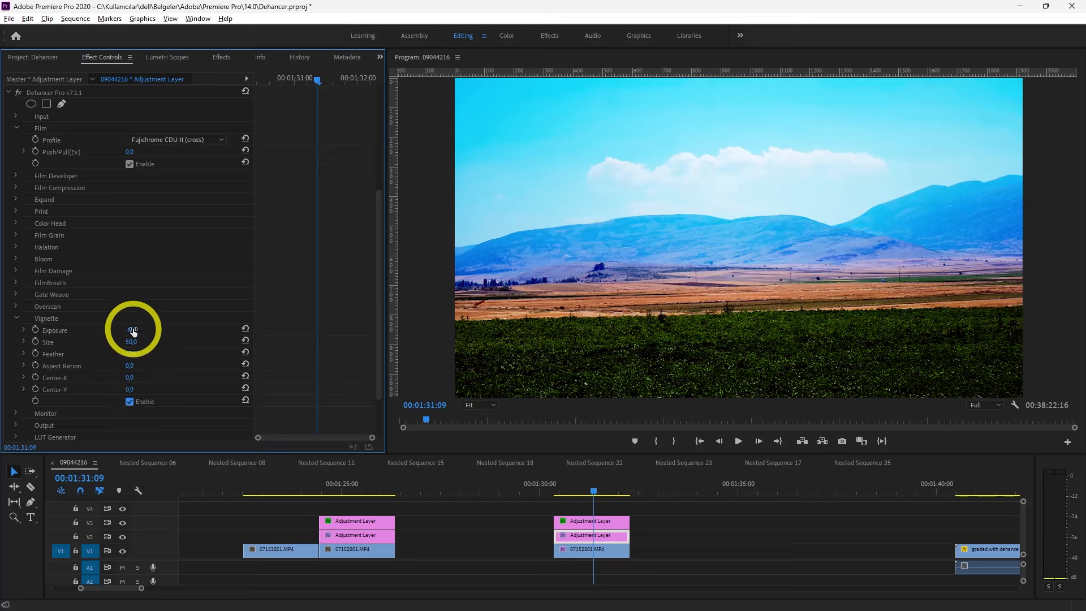
Set the Exposure to -0.6 and the Size to 100 in Dehancer's Vignette settings
left_click_drag(134, 333, 128, 331)
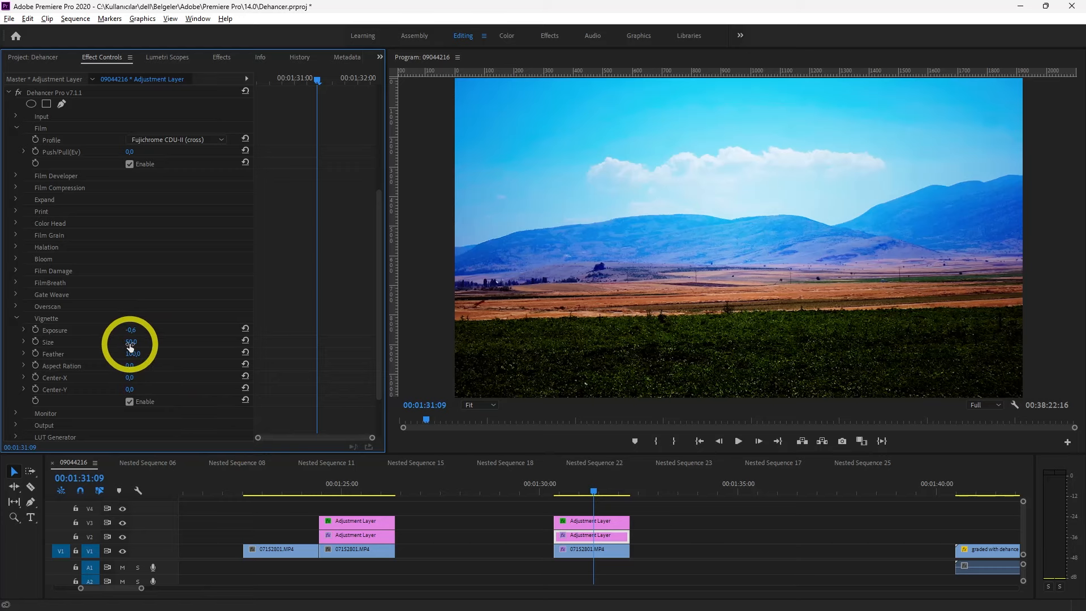
left_click_drag(130, 348, 168, 367)
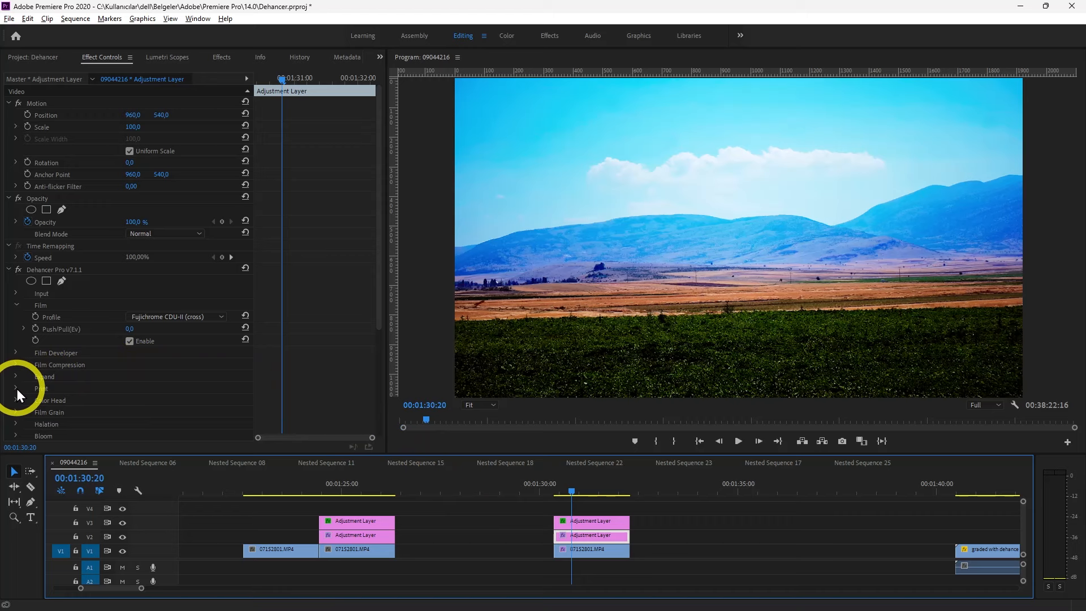
Set the Exposure (EV) to -0.1 in Dehancer's Print settings
left_click(16, 389)
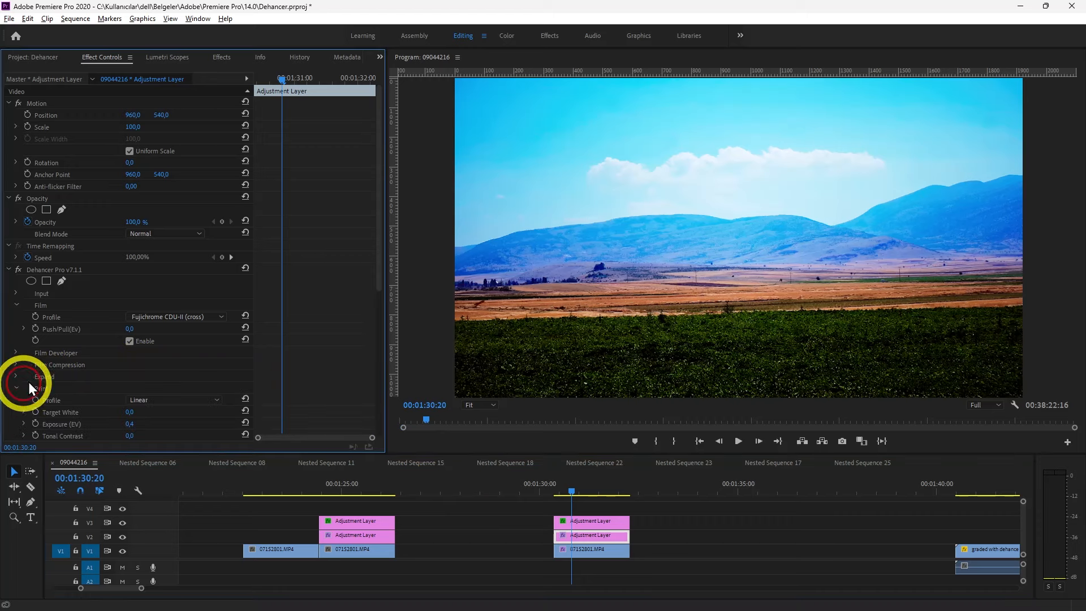
scroll(317, 276, "down", 7)
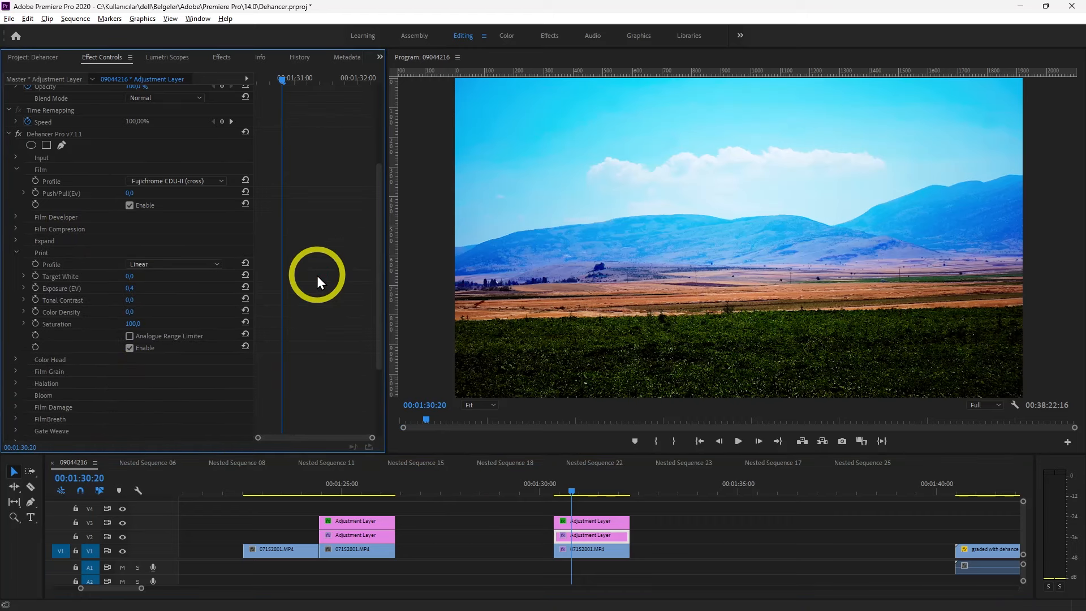
left_click_drag(133, 292, 126, 288)
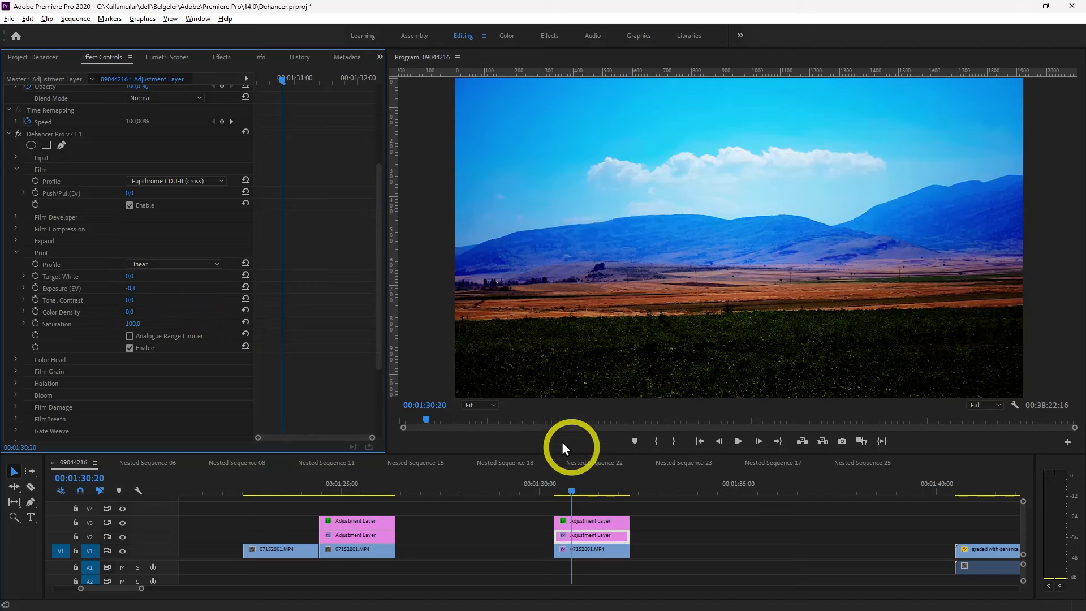
left_click(16, 252)
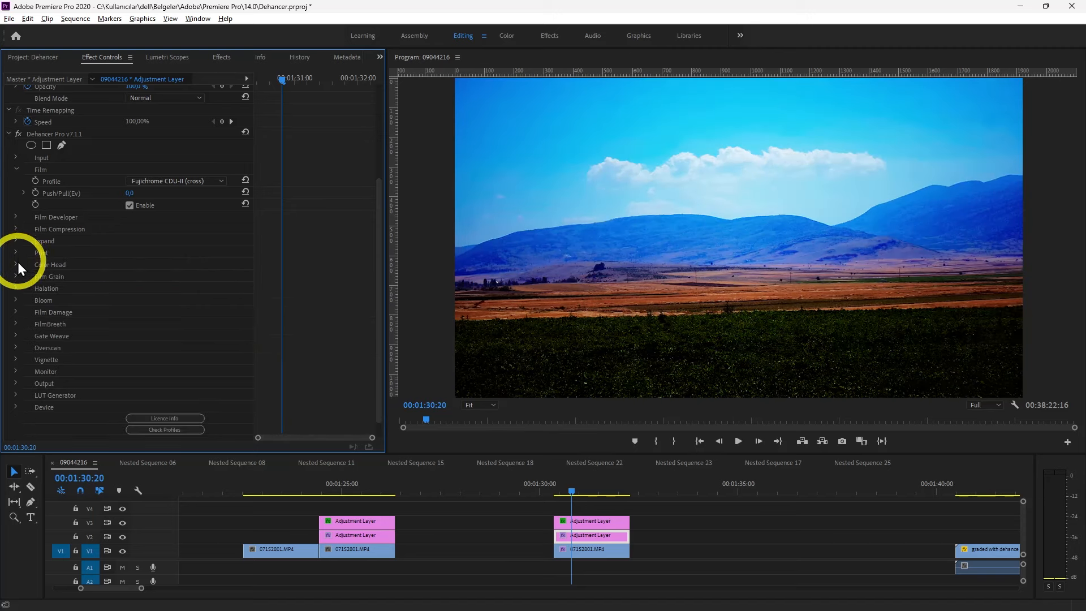
Adjust the Temperature Comp. in Dehancer's Input settings on the V2 adjustment layer
scroll(17, 270, "up", 3)
left_click(15, 246)
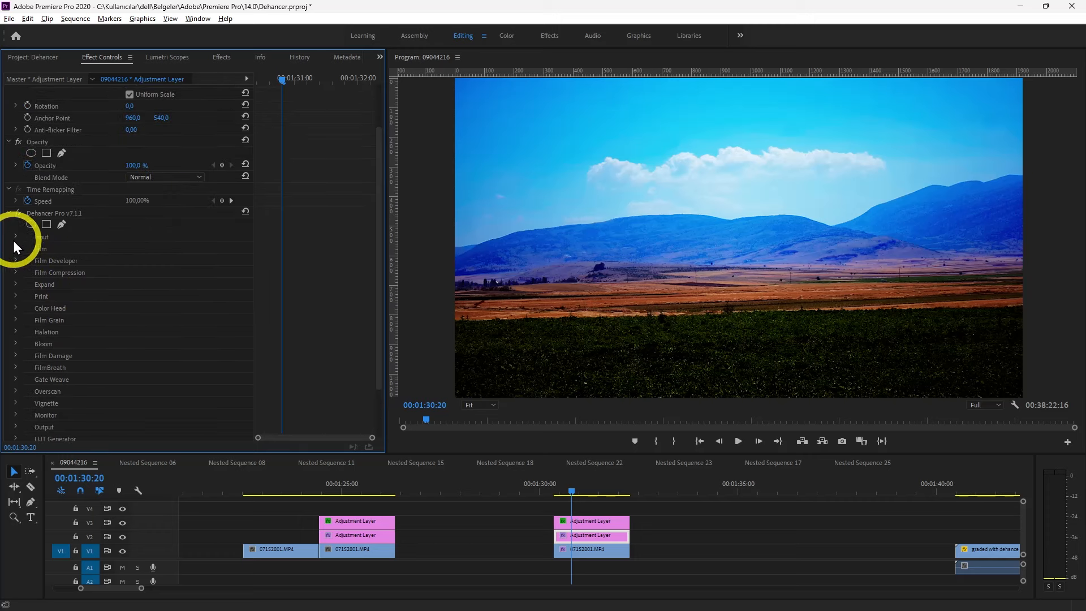
left_click(15, 236)
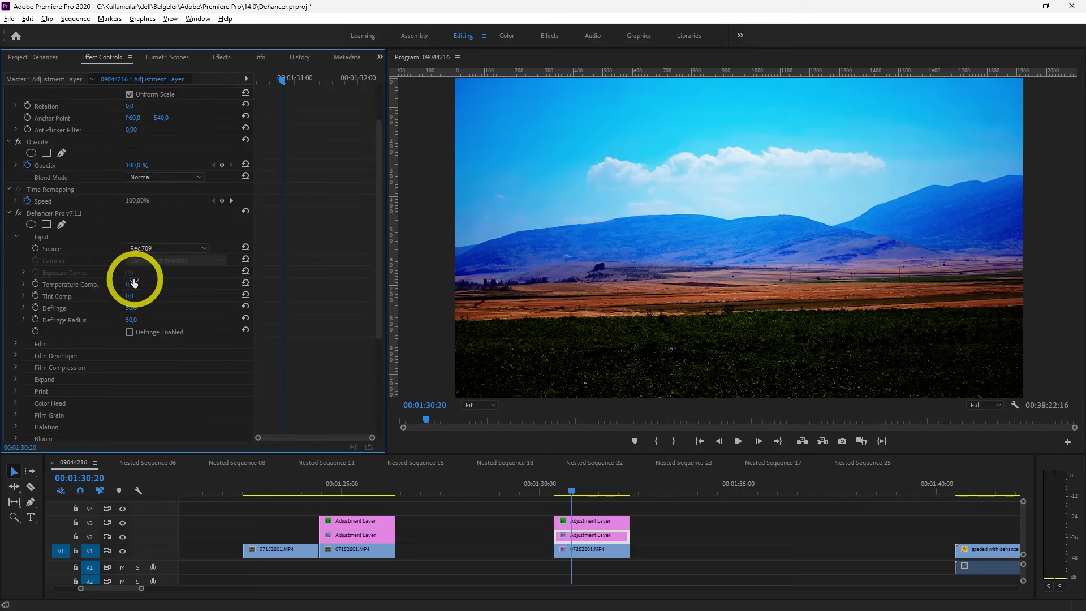
mouse_move(127, 287)
left_mouse_down()
mouse_move(138, 296)
mouse_move(122, 296)
left_mouse_up()
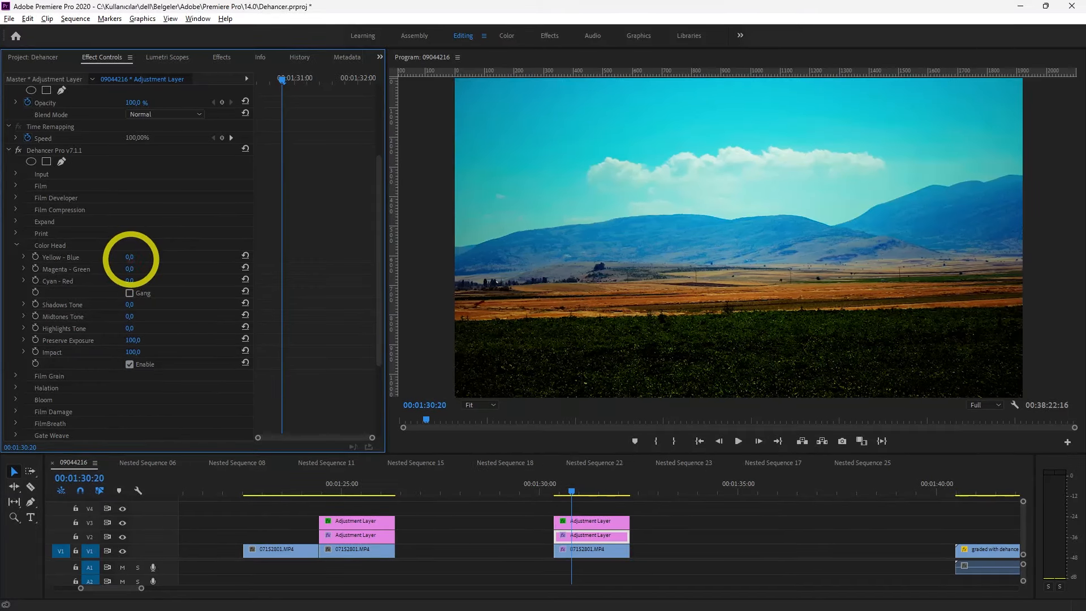
Set Dehancer's Color Head to Yellow-Blue 3, Magenta-Green -14, Cyan-Red -18, Shadows Tone 55, Midtones Tone 78 and Highlights Tone 100, and compare it switched off
left_click_drag(165, 268, 121, 281)
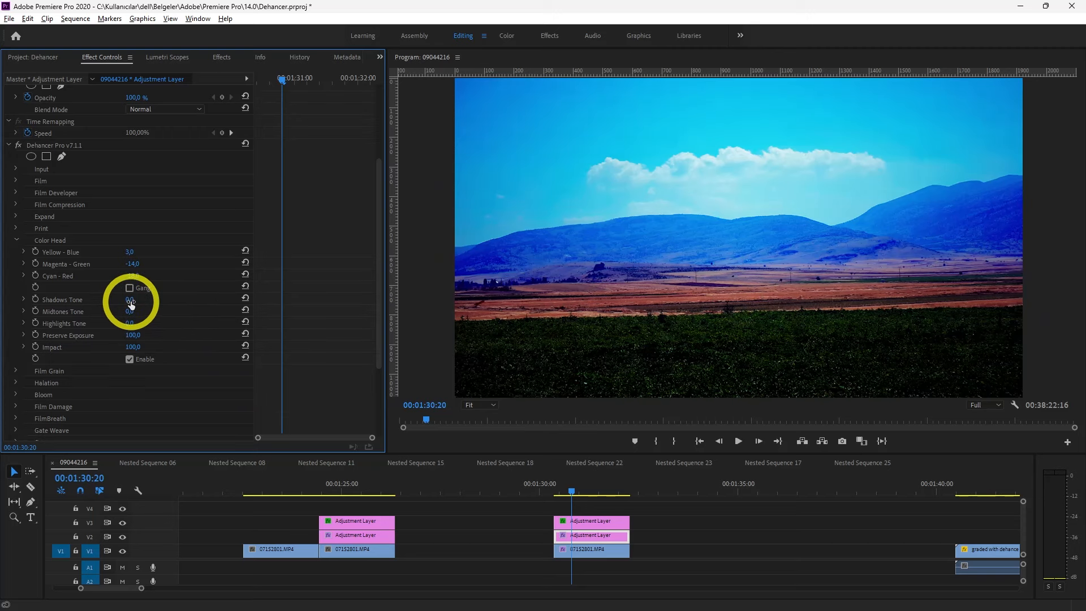
left_click_drag(130, 302, 330, 291)
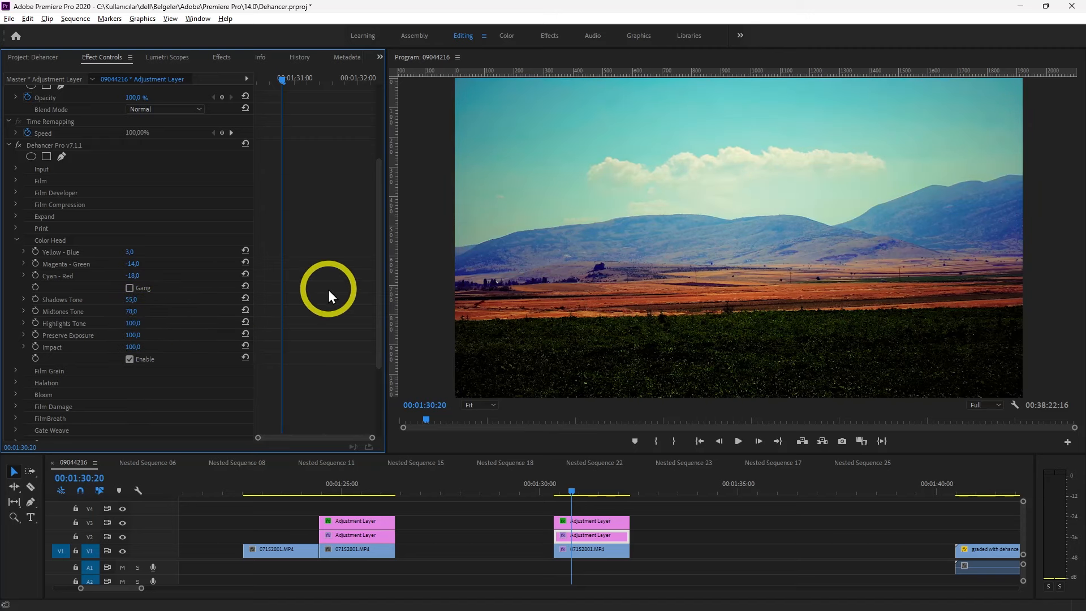
left_click(130, 360)
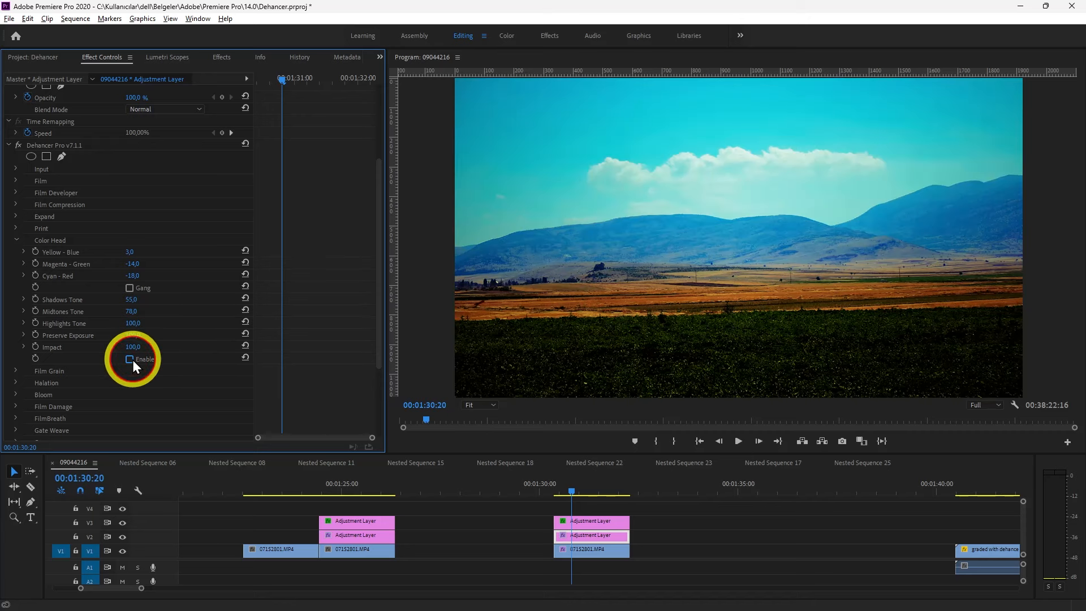
left_click(130, 360)
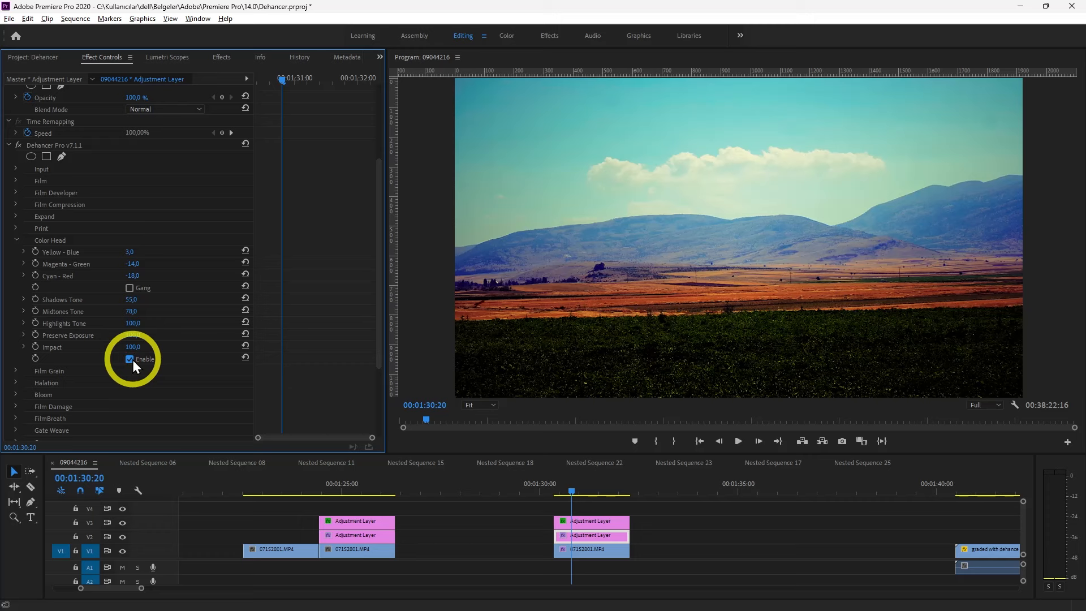
left_click(17, 240)
Reduce the Saturation to 90 in Dehancer's Print settings
left_click(16, 234)
left_click_drag(134, 306, 130, 307)
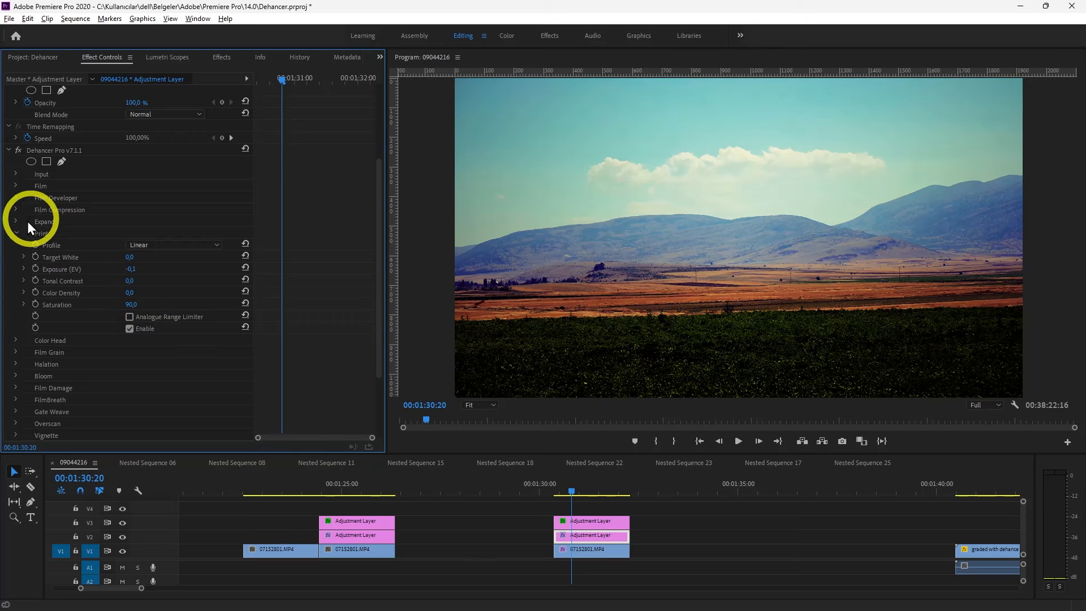
left_click(17, 234)
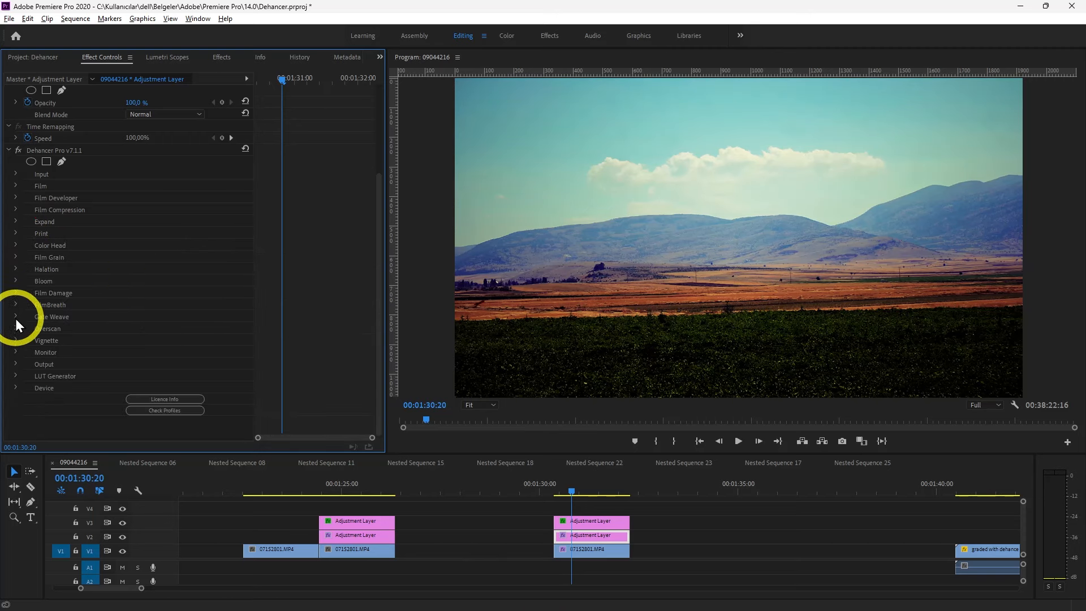
Enable Dehancer's Film Grain and choose the Custom profile
left_click(16, 258)
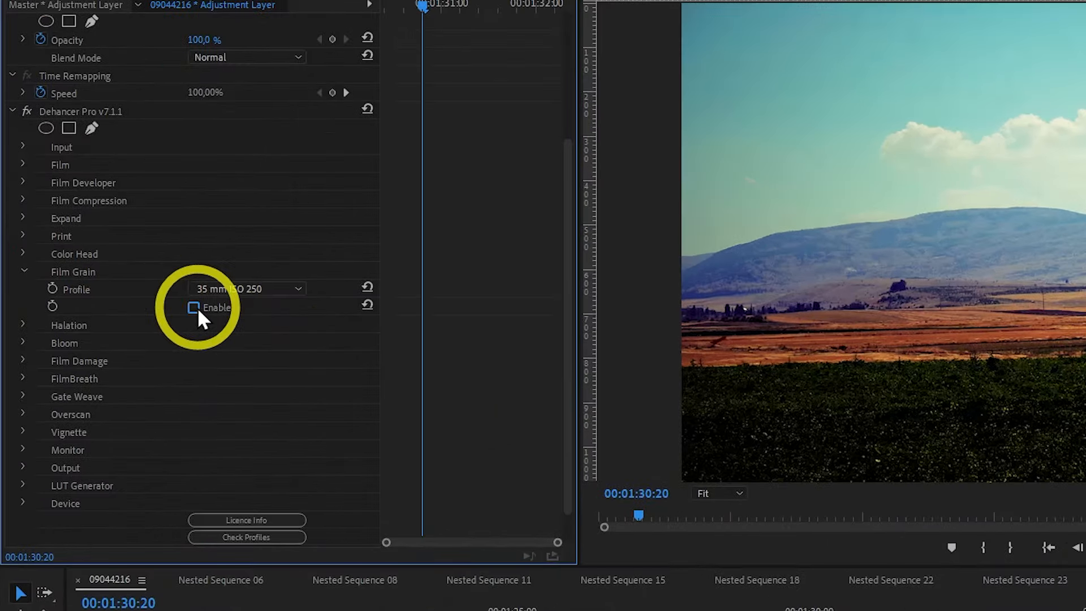
left_click(193, 307)
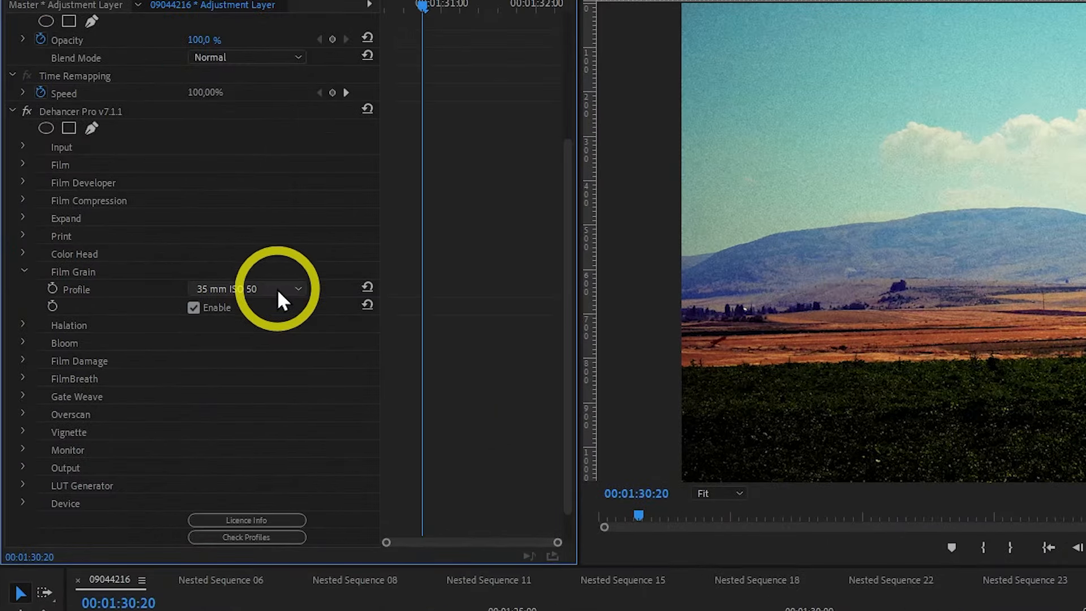
left_click(277, 287)
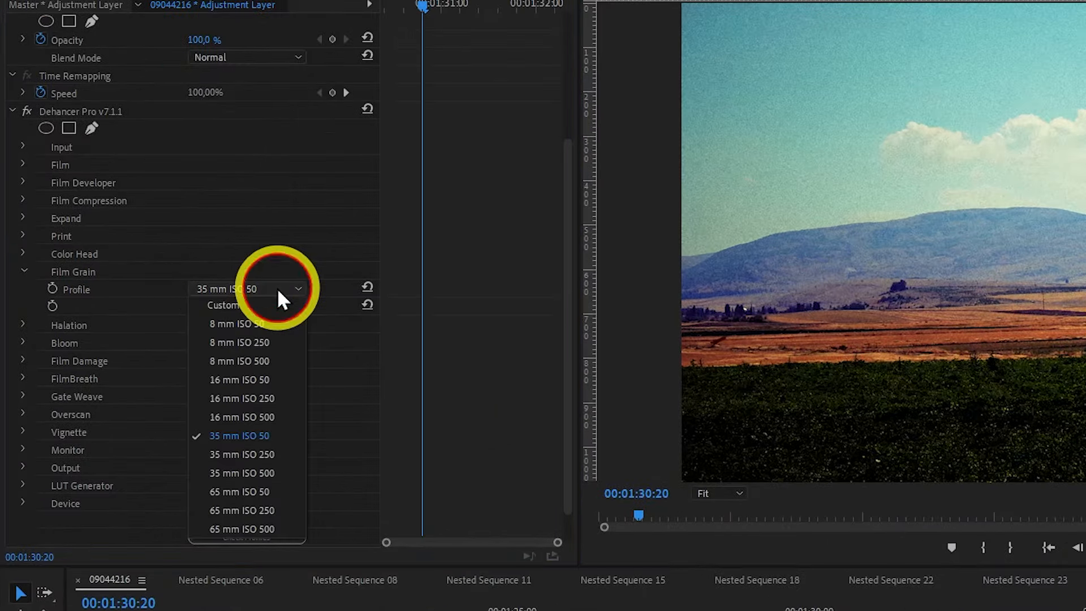
left_click(240, 306)
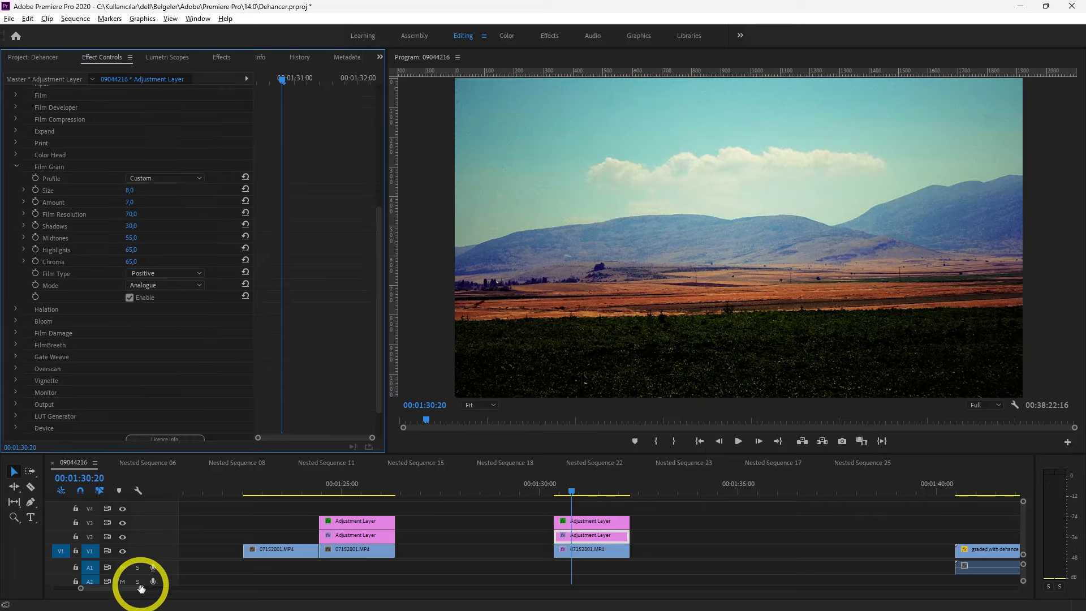
Add Nested Sequence 25 to the timeline after the existing clips, open it and show its adjustment layer's effect settings
left_click_drag(141, 588, 215, 595)
left_click(37, 58)
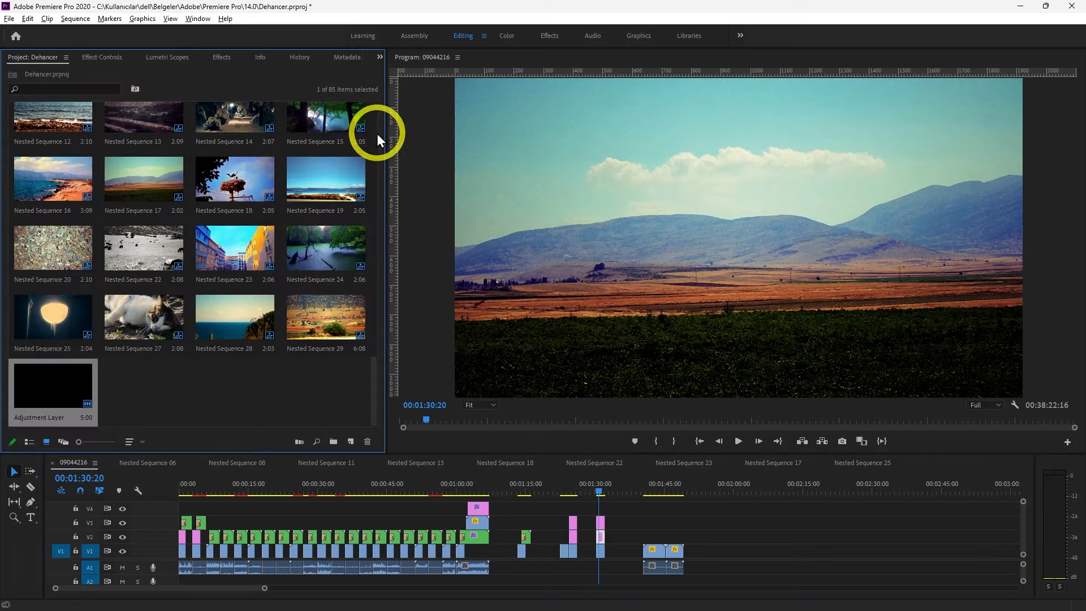
left_click_drag(64, 326, 743, 549)
double_click(743, 549)
left_click(132, 58)
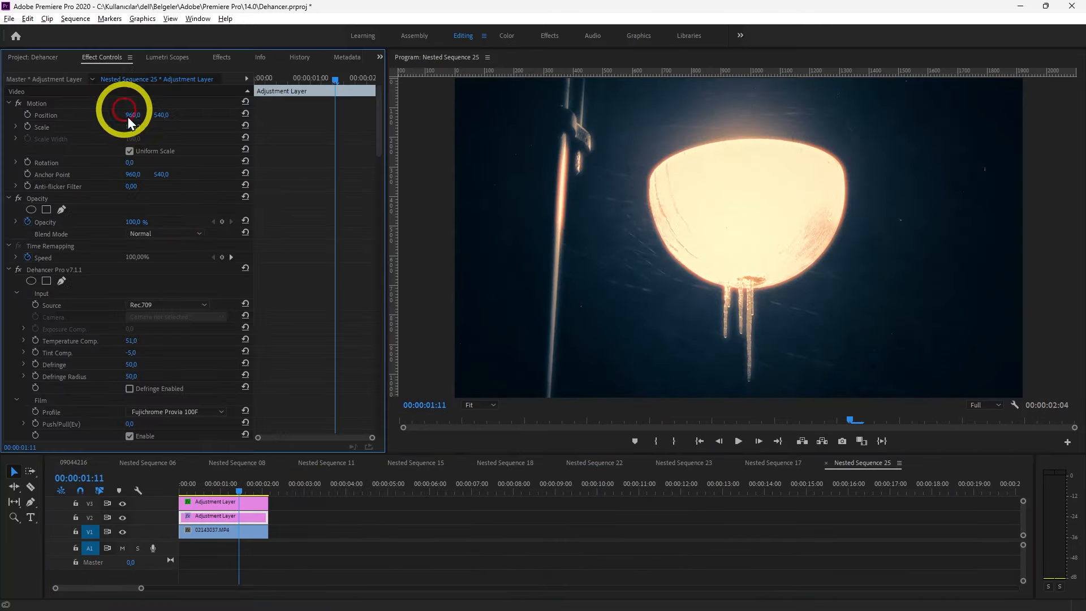
Switch Halation and Bloom off and Halation back on in Nested Sequence 25's Dehancer settings to compare the lamp's glow
left_click_drag(380, 129, 358, 310)
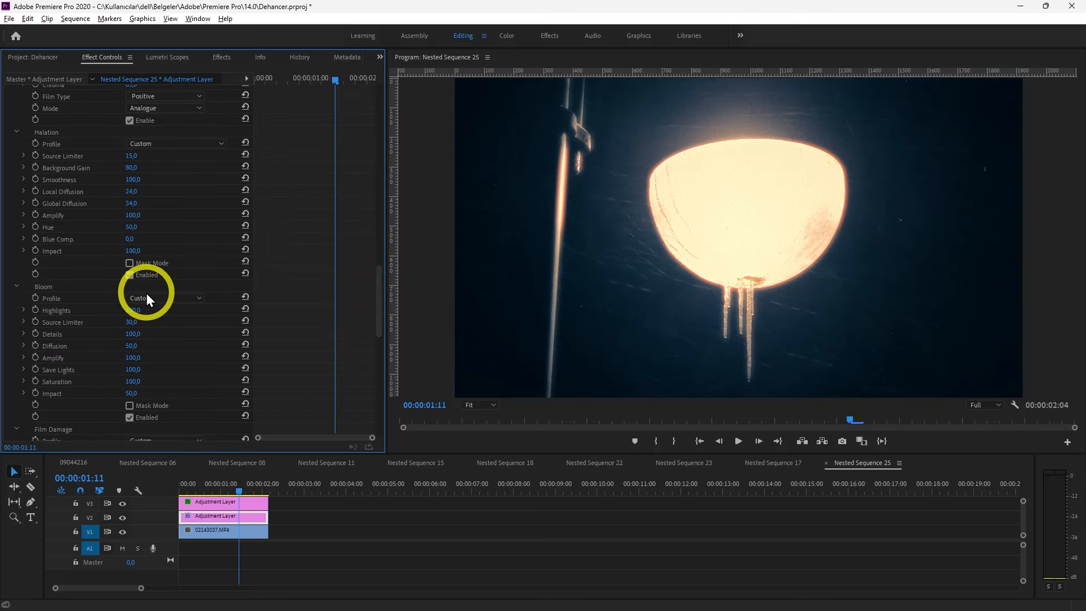
left_click(129, 274)
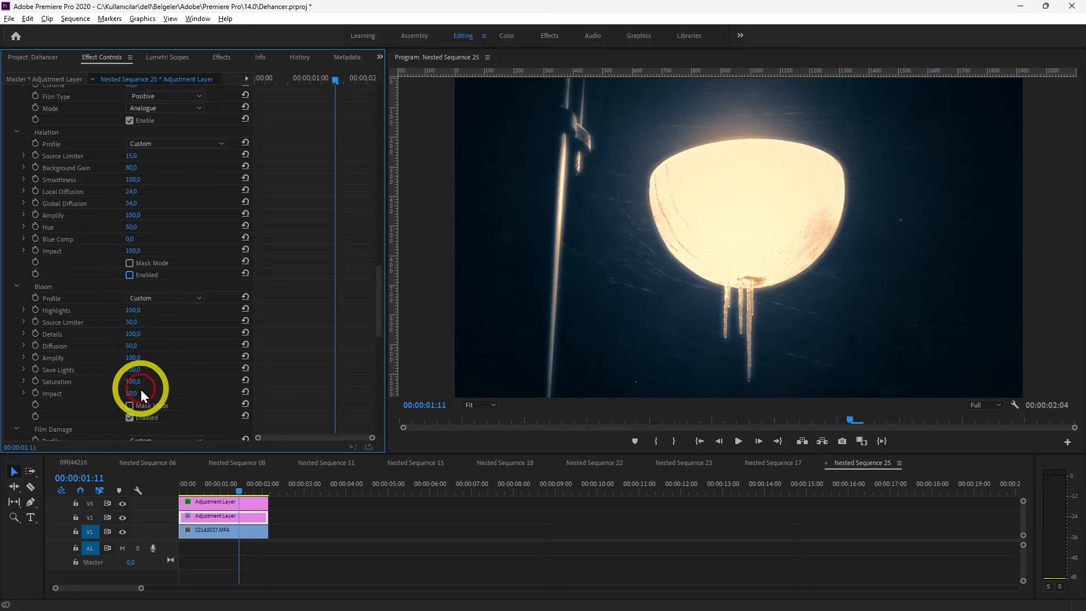
left_click(130, 418)
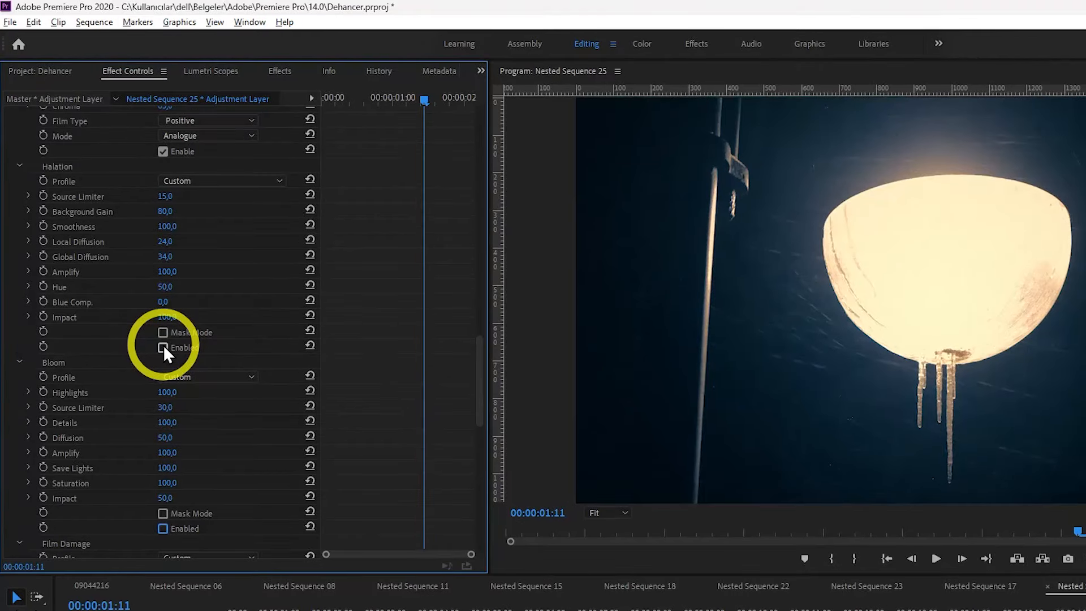
left_click(163, 347)
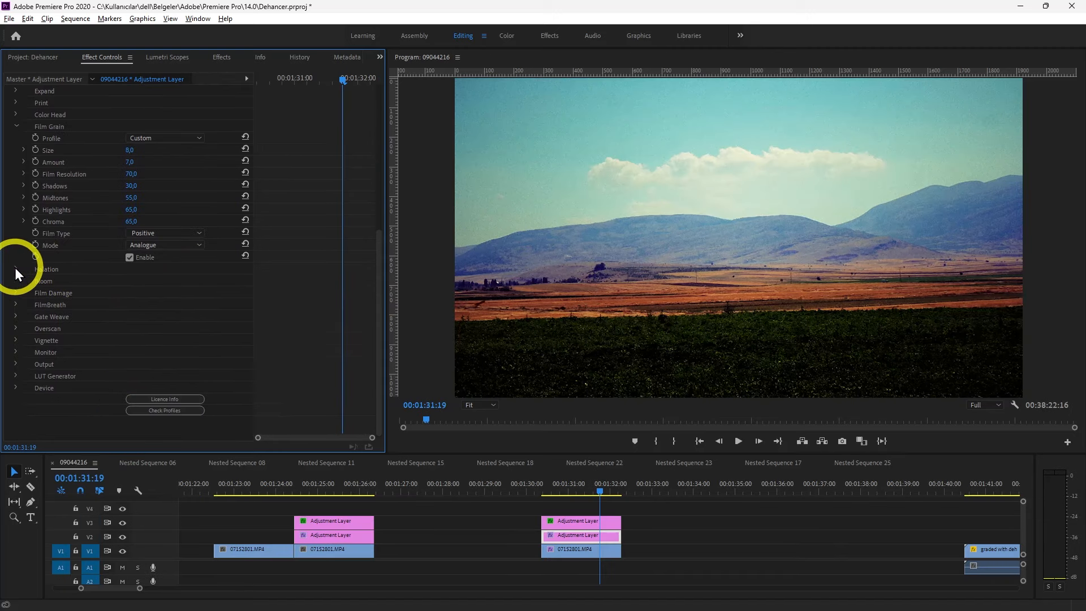
Try Halation and Bloom with the 35 mm / Super 35 profiles on the landscape clip's adjustment layer and undo both
left_click(15, 268)
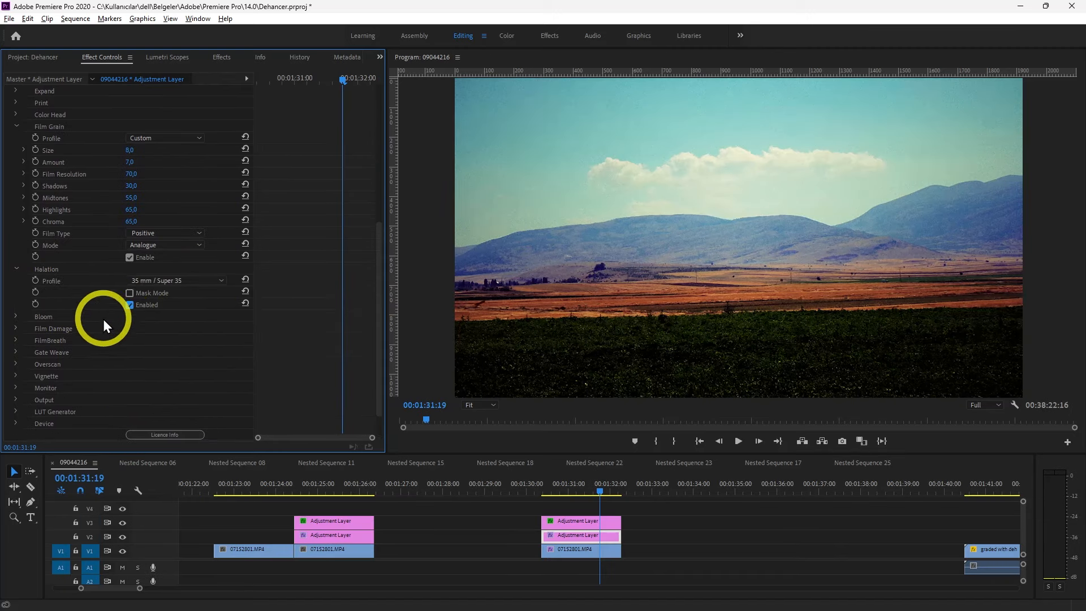
left_click(16, 317)
left_click(129, 353)
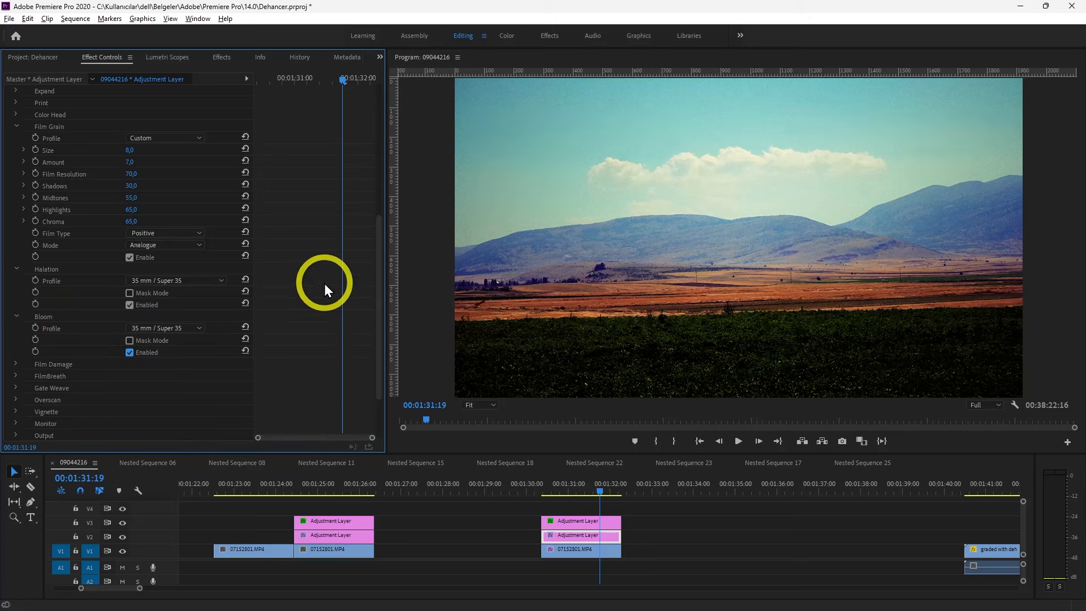
key("ctrl+z")
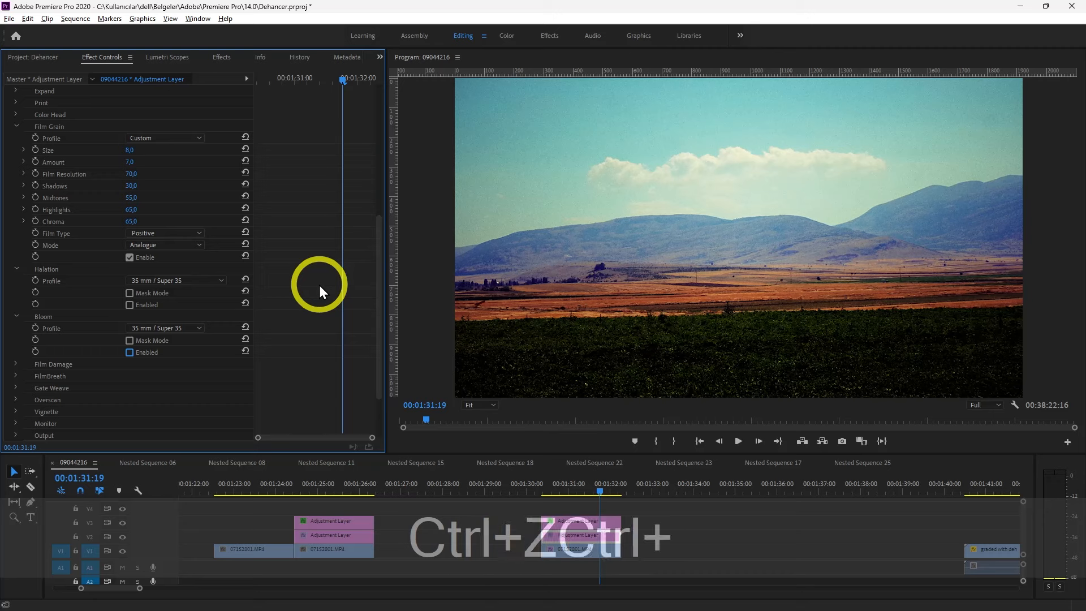
key("ctrl+z")
Enable Dehancer's Film Damage with the 35 mm / Super 35 profile and play the clip to preview it
left_click(15, 293)
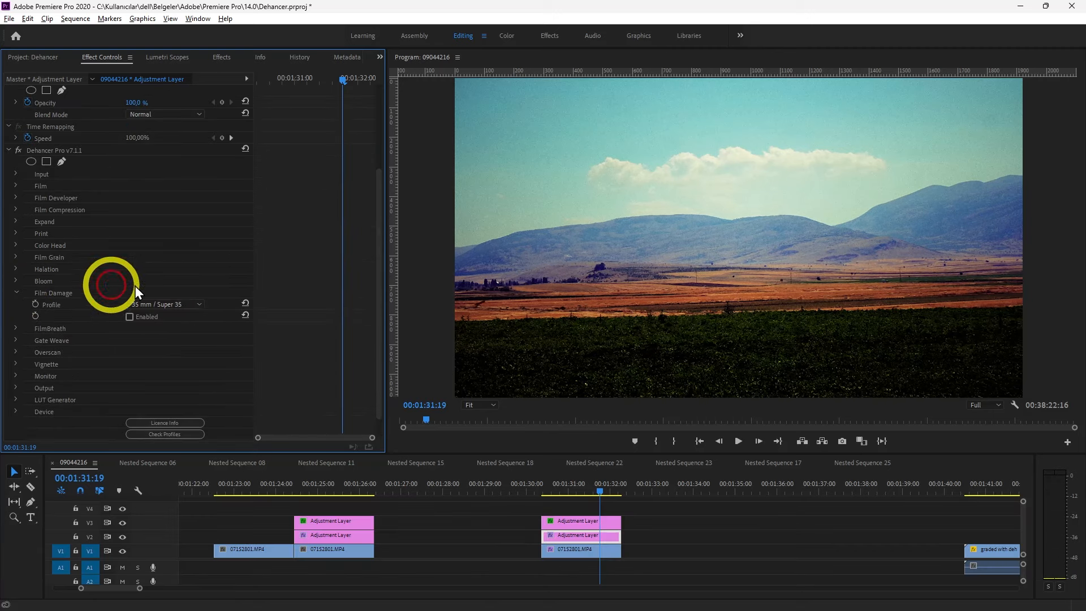
left_click(134, 317)
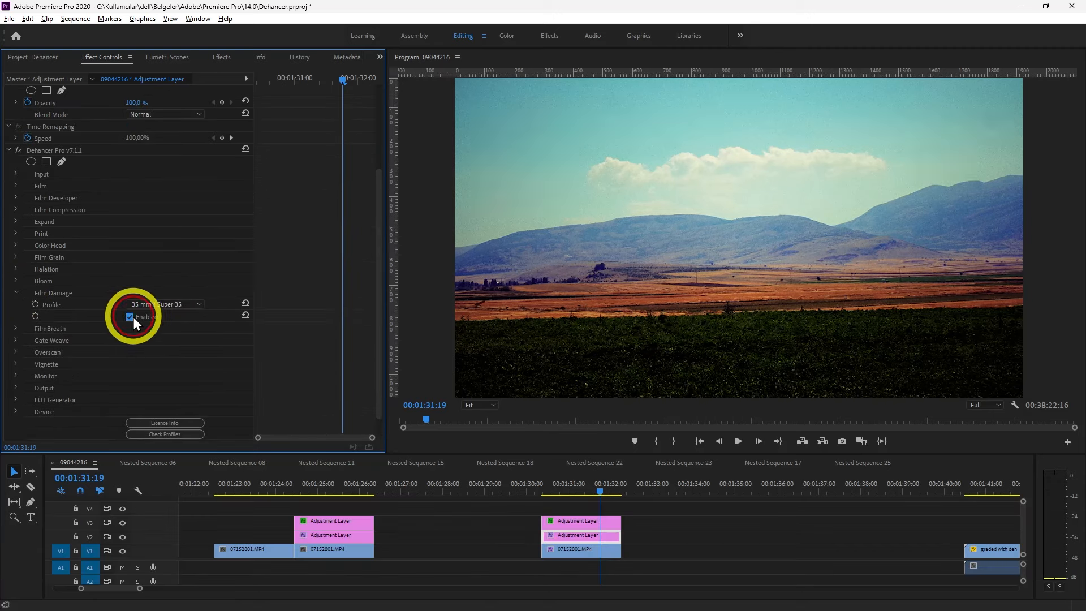
left_click_drag(597, 490, 562, 491)
key("space")
Set the Program monitor's playback resolution to 1/4 and play the landscape clip from near its start
left_click(546, 485)
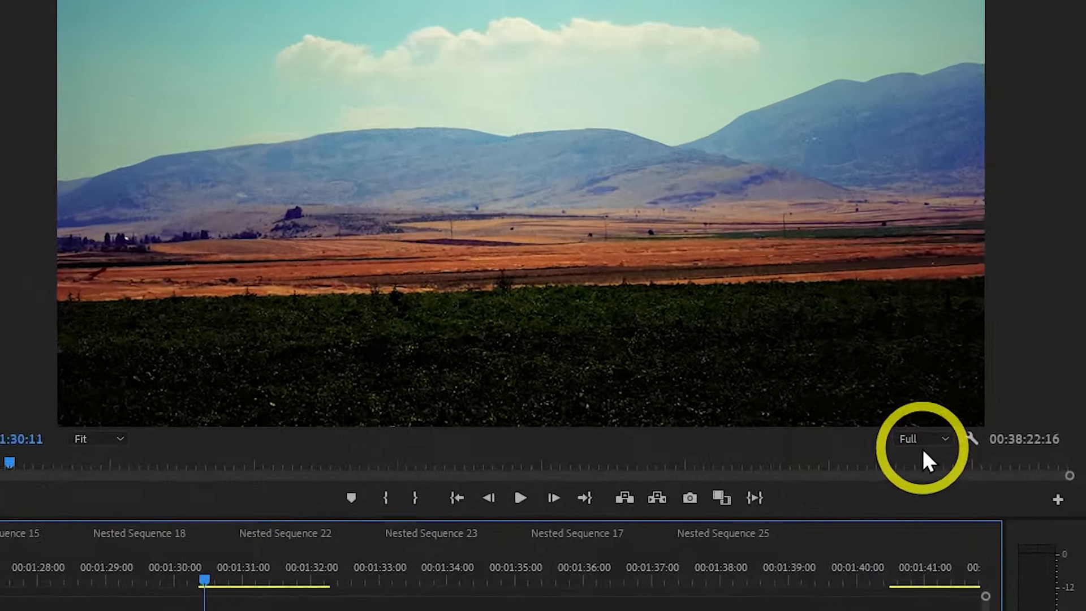
left_click(985, 407)
left_click(880, 528)
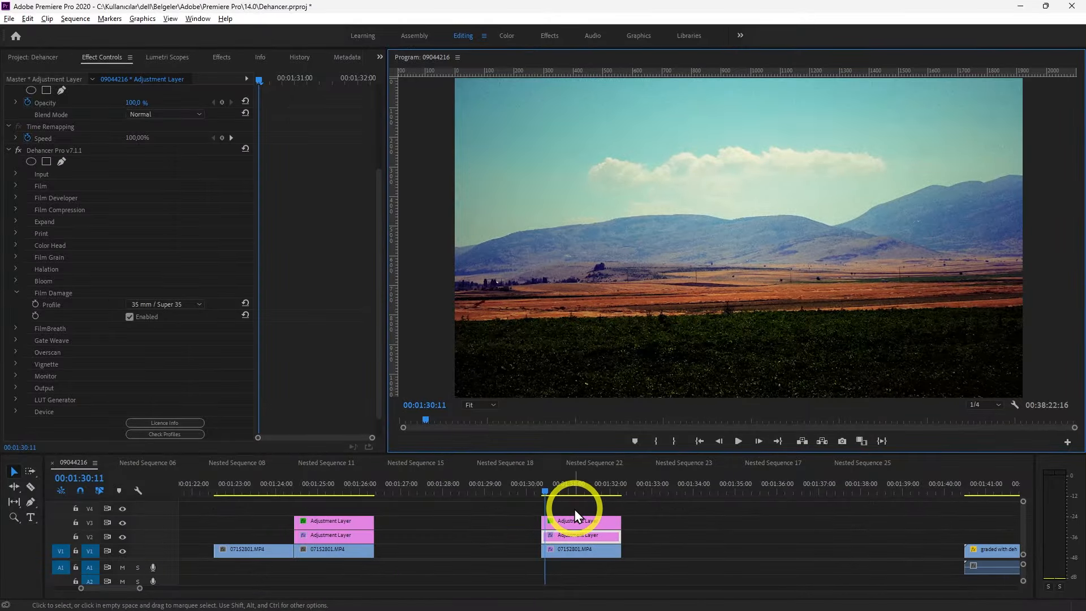
key("space")
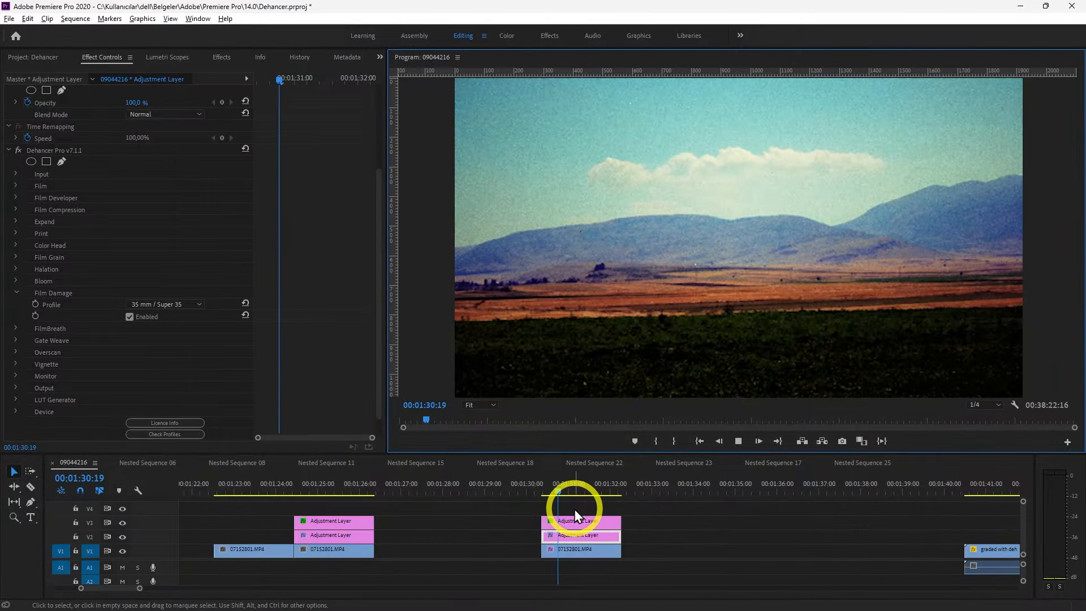
key("space")
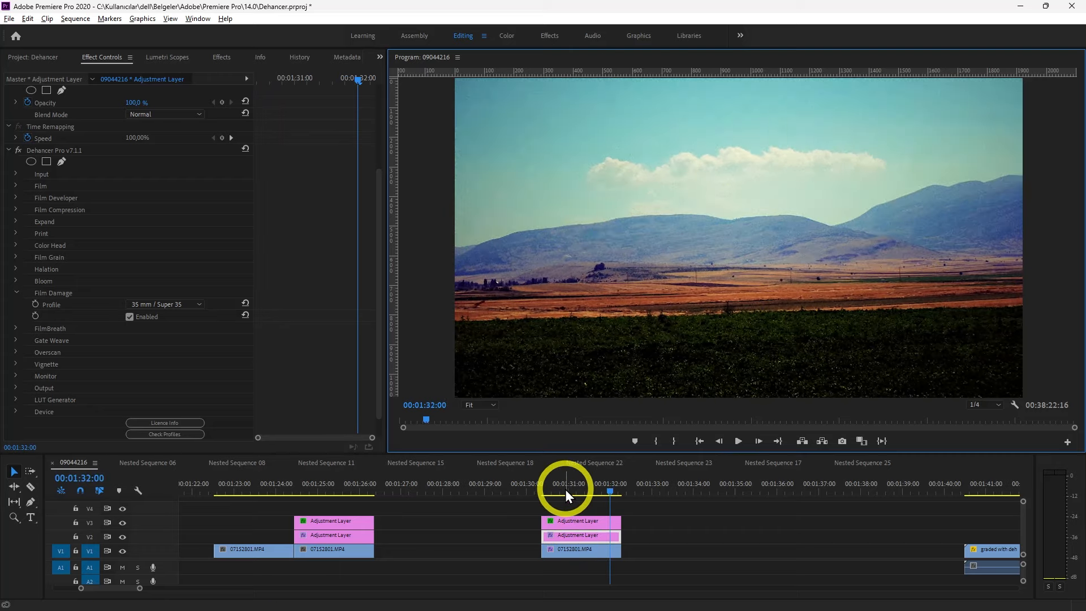
Check the Program monitor's Paused Resolution options without changing them
right_click(745, 249)
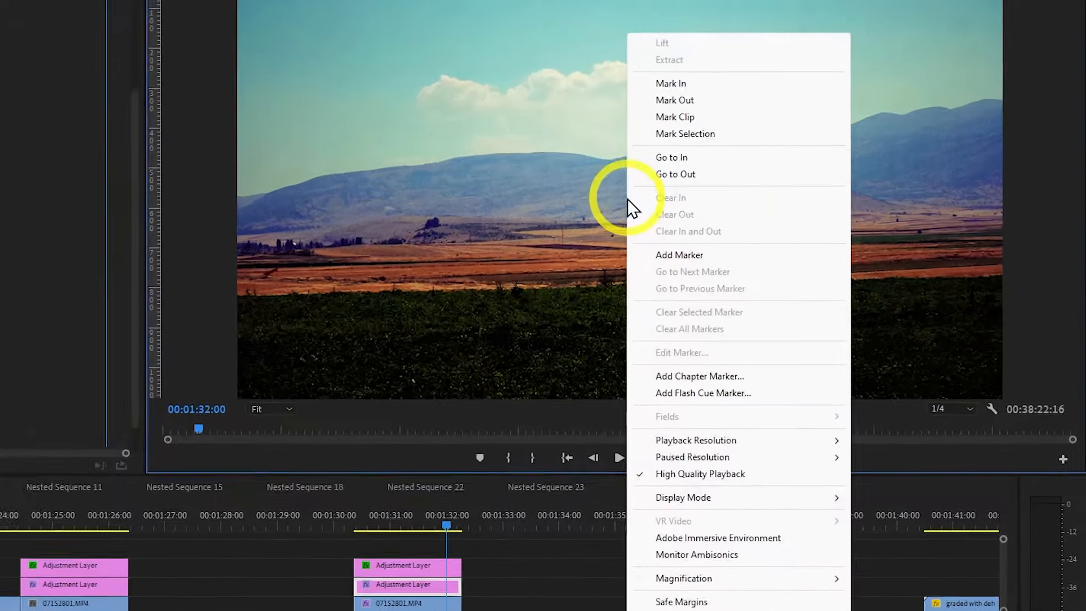
mouse_move(804, 475)
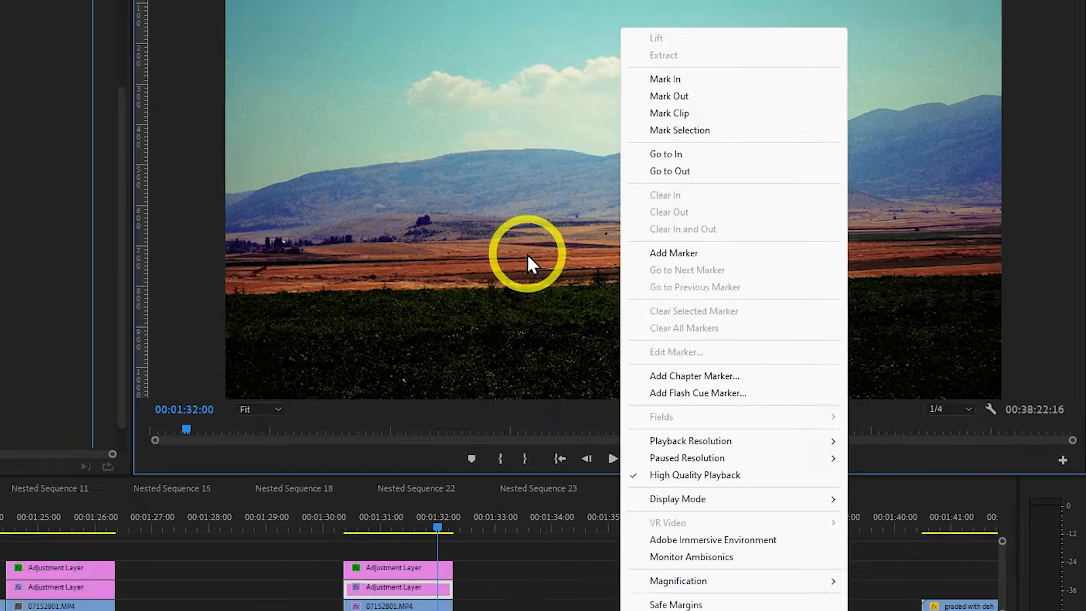
left_click(473, 242)
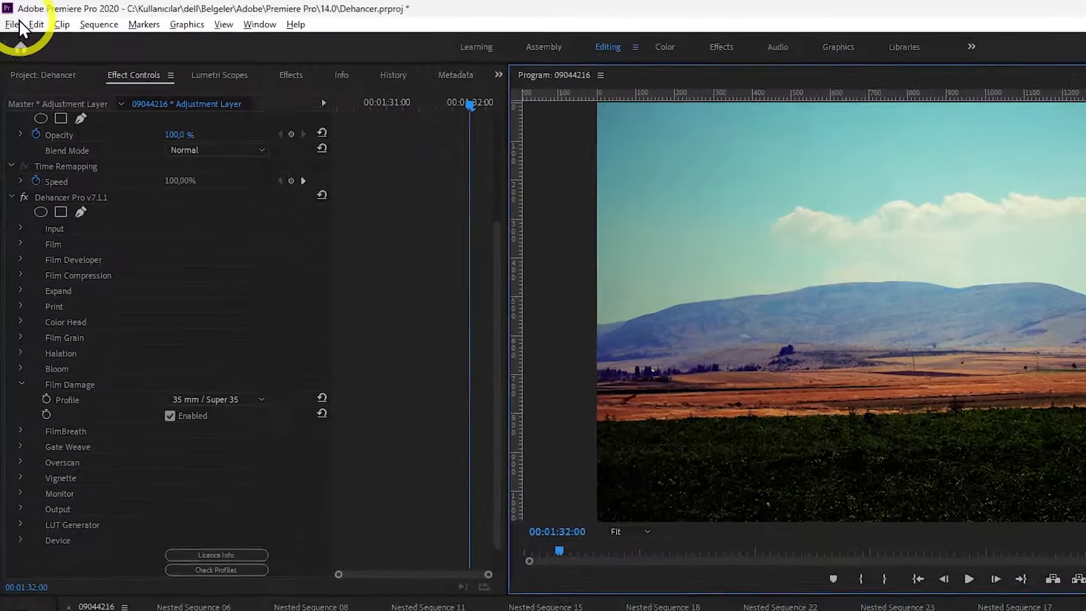
Review the renderer options in the general project settings, keeping Mercury Playback Engine GPU Acceleration (OpenCL)
left_click(14, 16)
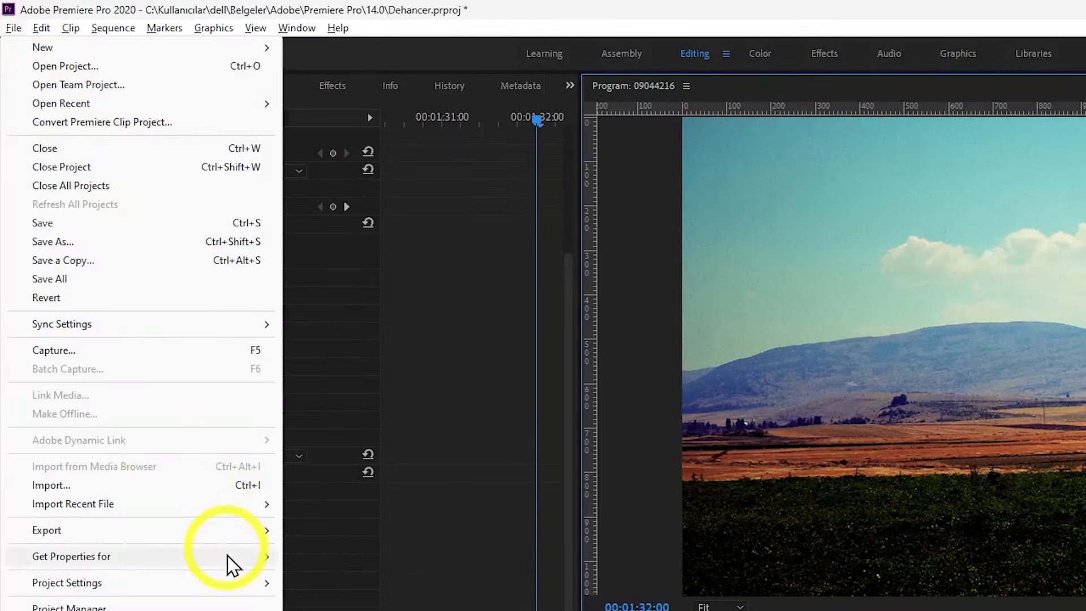
mouse_move(233, 592)
left_click(330, 539)
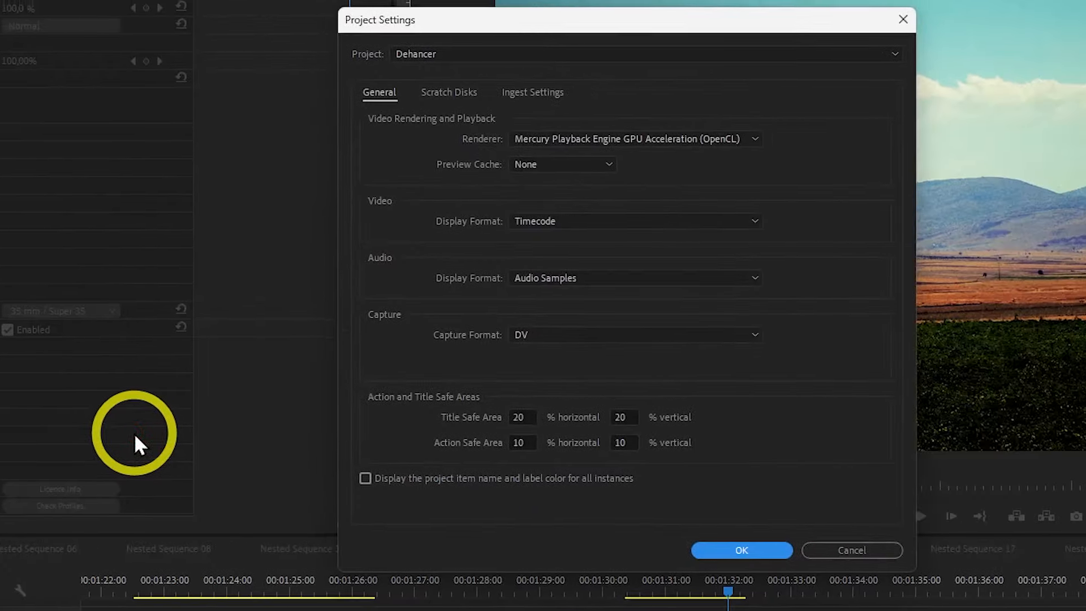
left_click(755, 140)
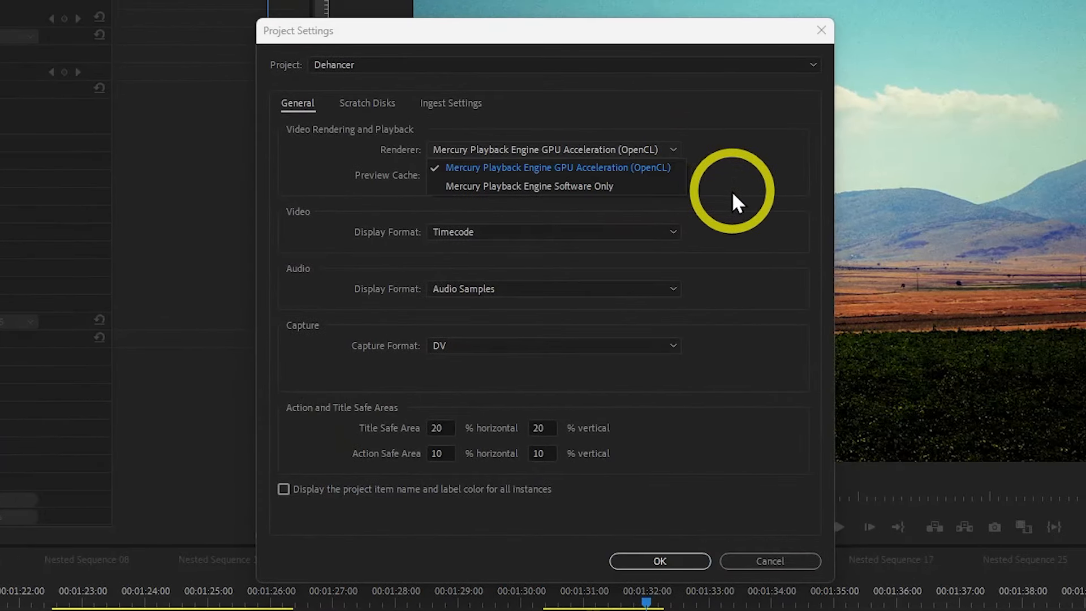
left_click(679, 147)
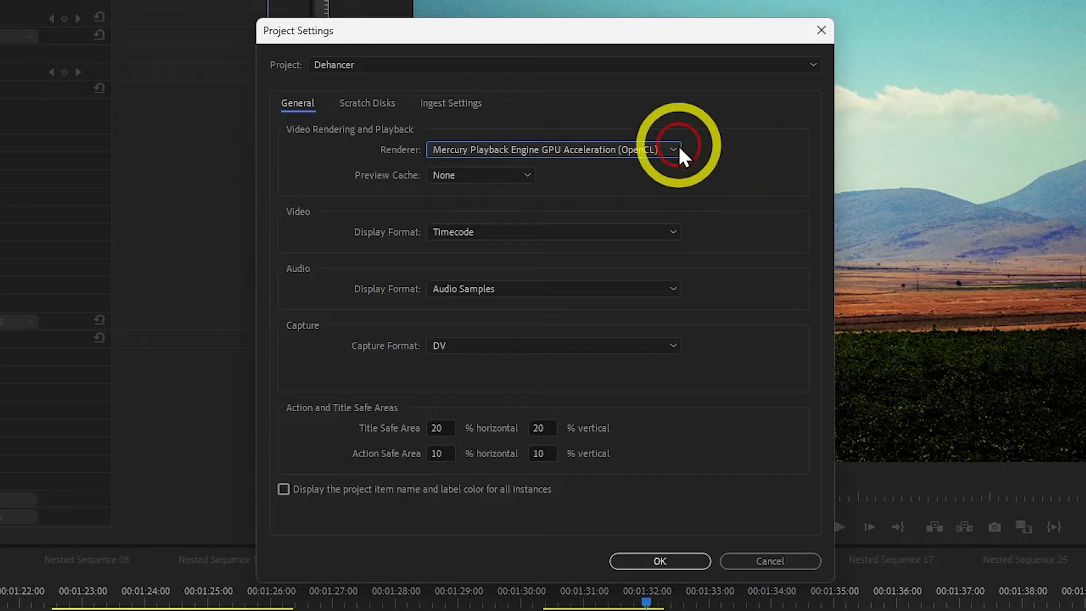
left_click(656, 562)
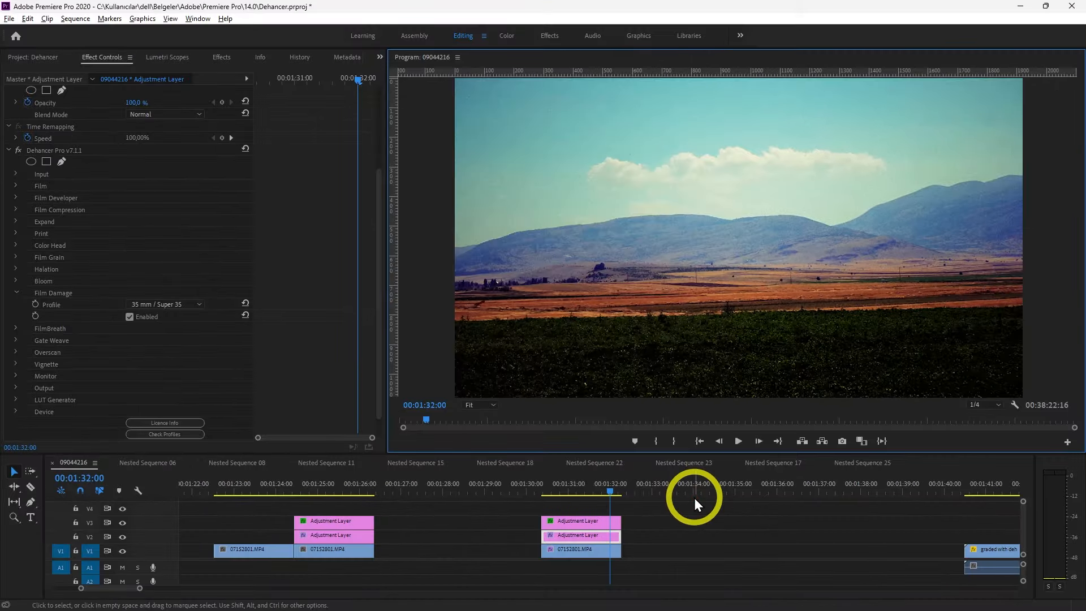
Mark In at 00:01:30:09 and Out at 00:01:32:06 around the landscape clip and render In to Out
left_click_drag(358, 81, 172, 98)
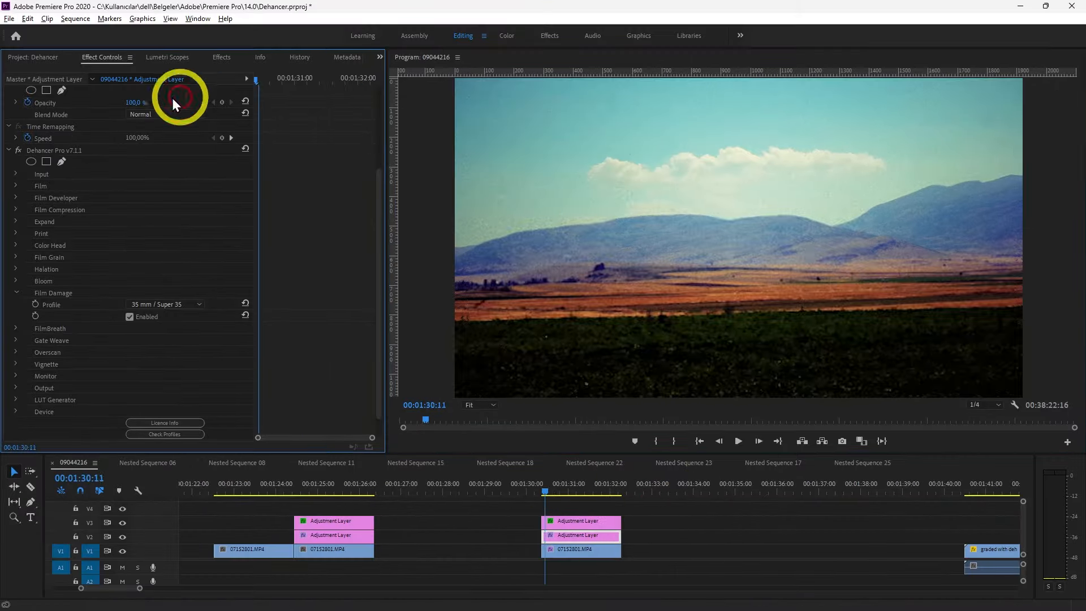
left_click(654, 442)
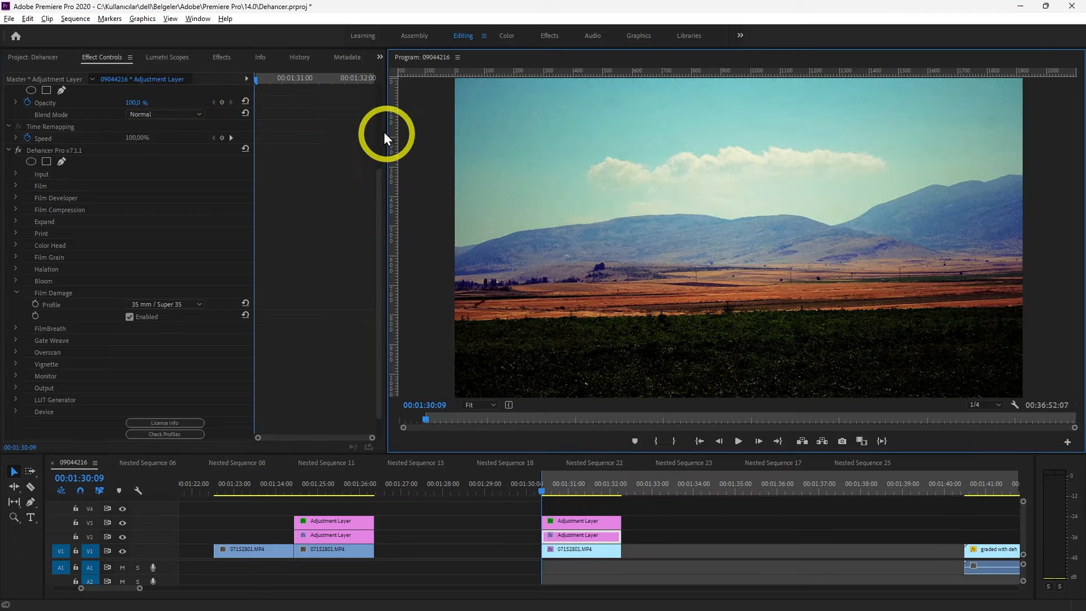
left_click_drag(341, 80, 477, 84)
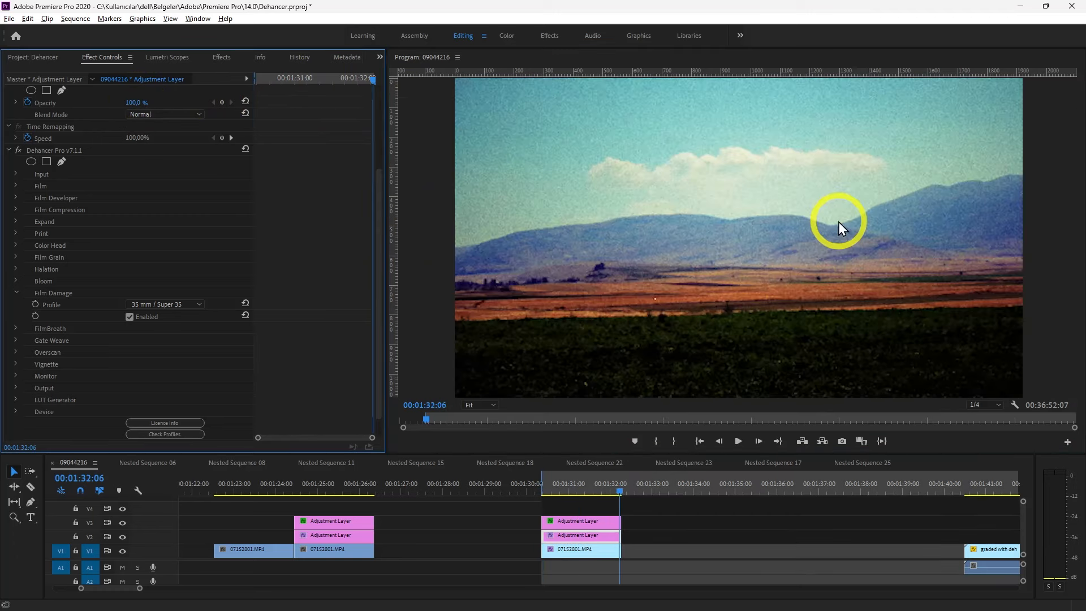
left_click(673, 440)
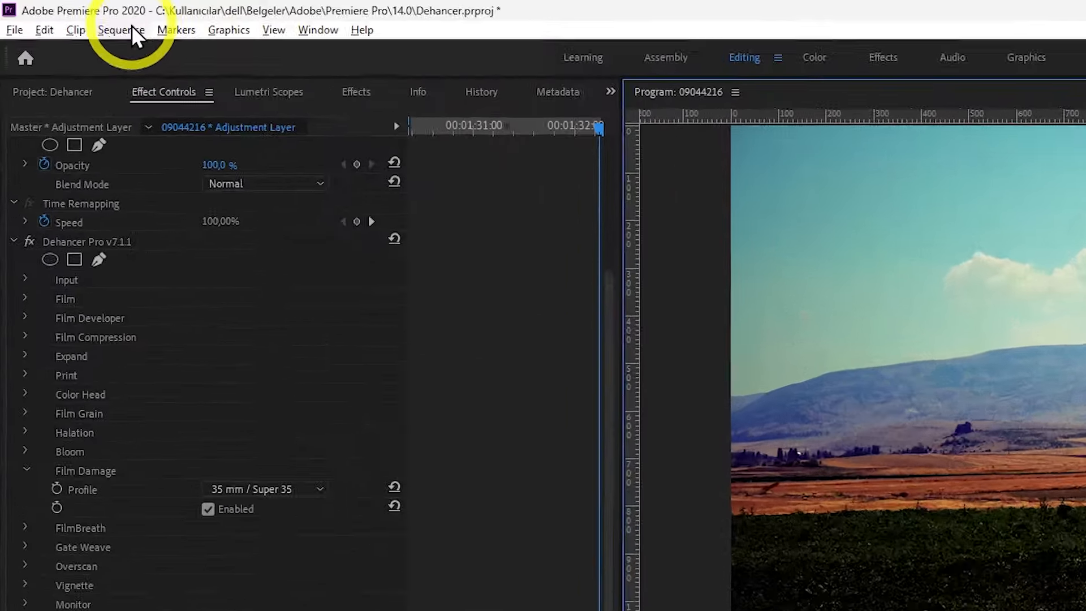
left_click(125, 28)
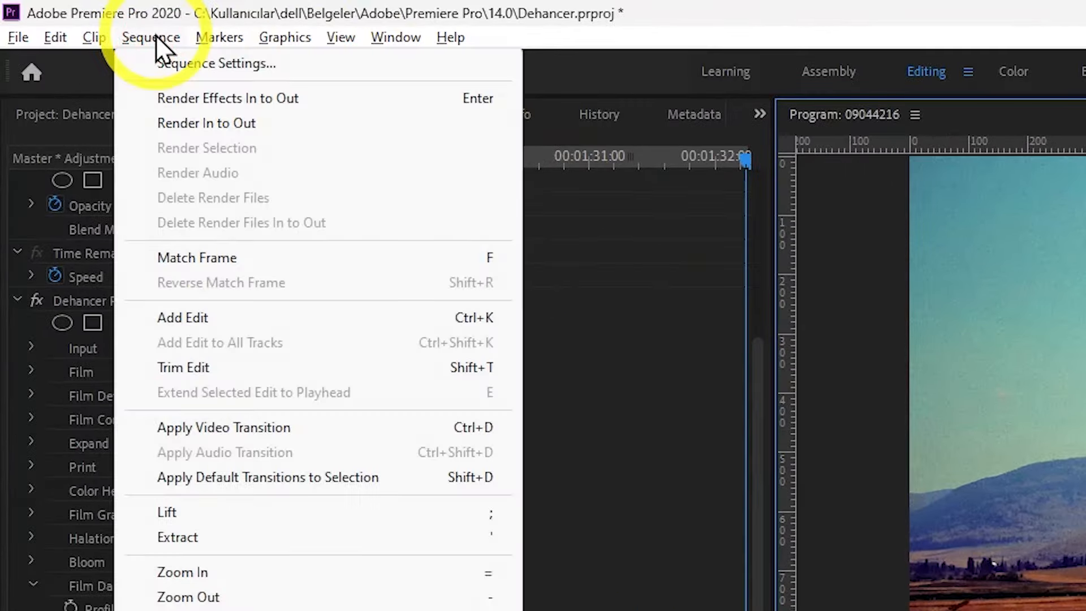
left_click(229, 124)
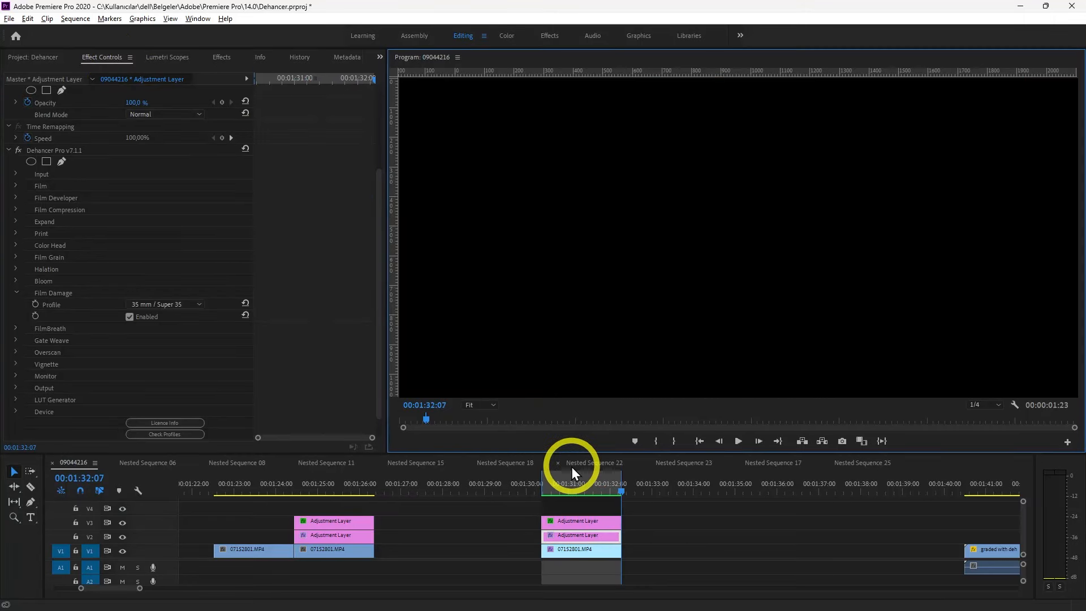
Play the rendered landscape clip, set the playback resolution to Full and play it again from near its start
left_click_drag(558, 481, 551, 480)
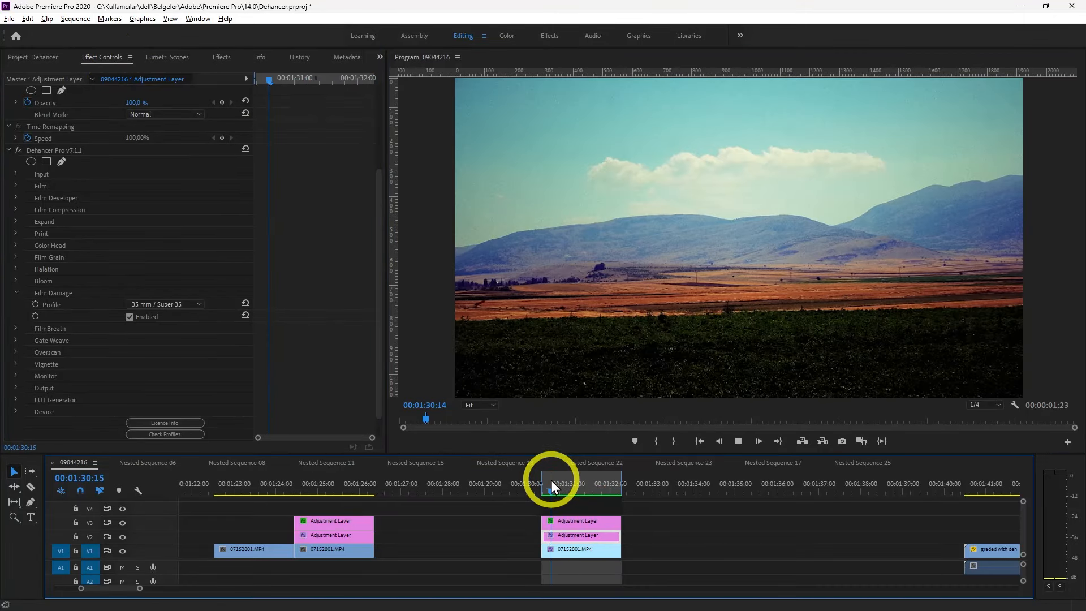
key("space")
left_click(986, 405)
left_click(982, 417)
left_click(554, 493)
key("space")
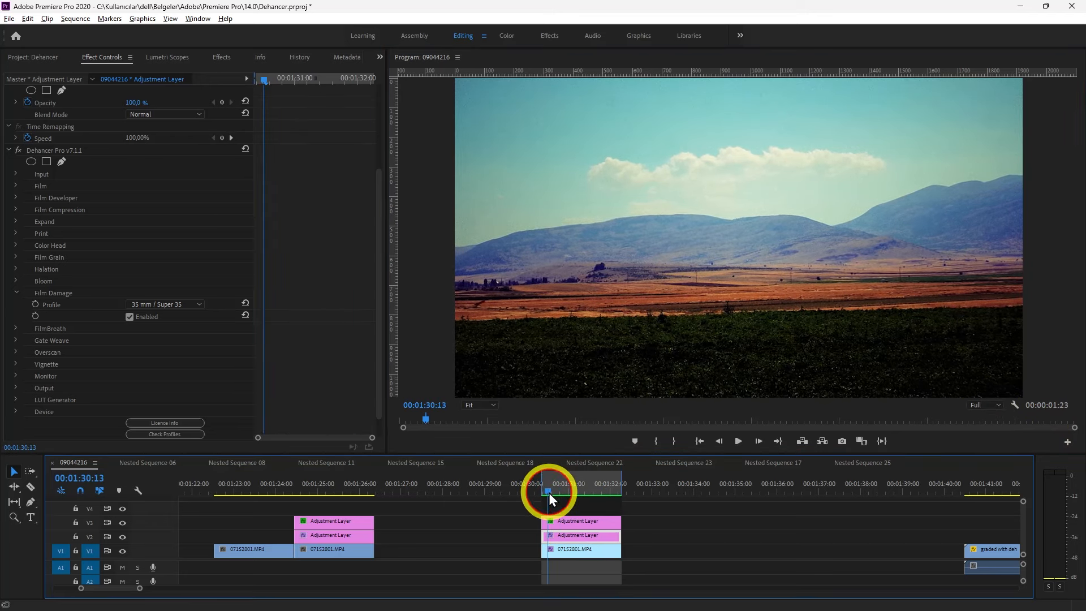
left_click(549, 494)
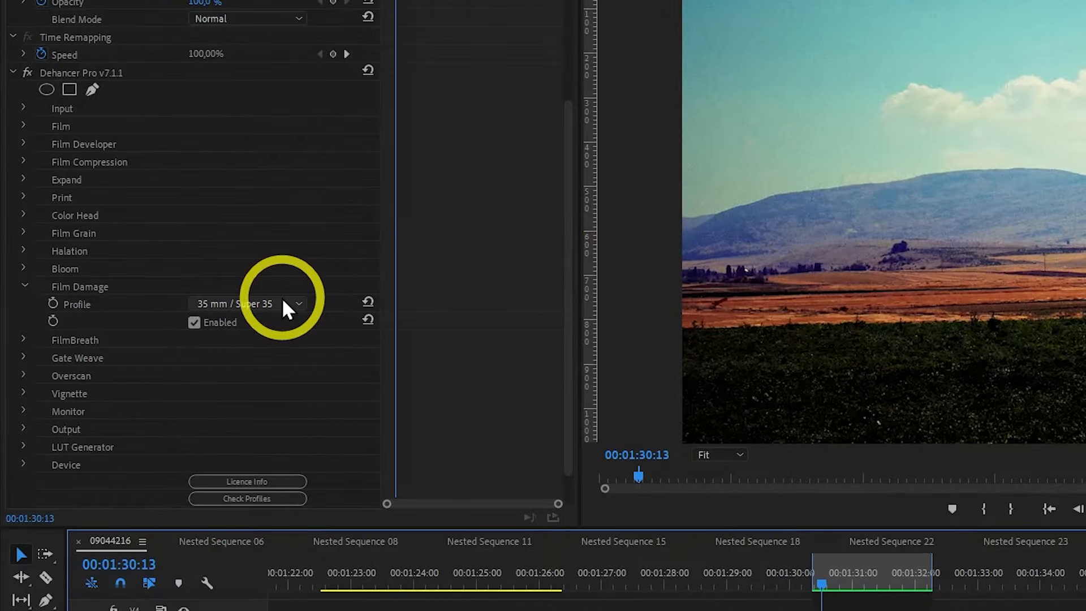
Set the Film Damage profile to Custom, adjust its dust amount and a further damage value, and return near the clip's start
left_click(283, 300)
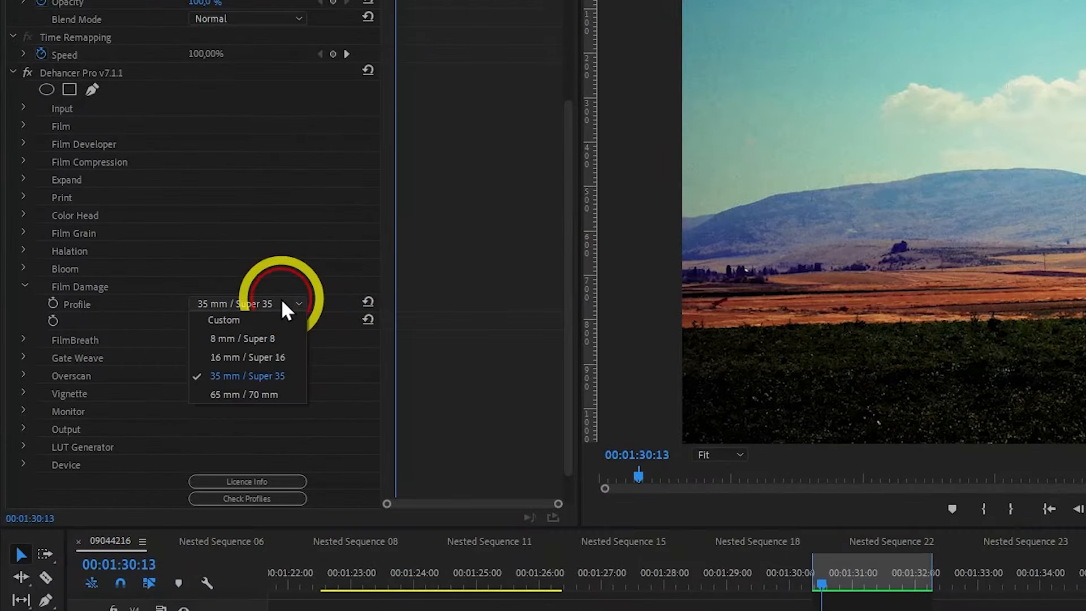
left_click(245, 317)
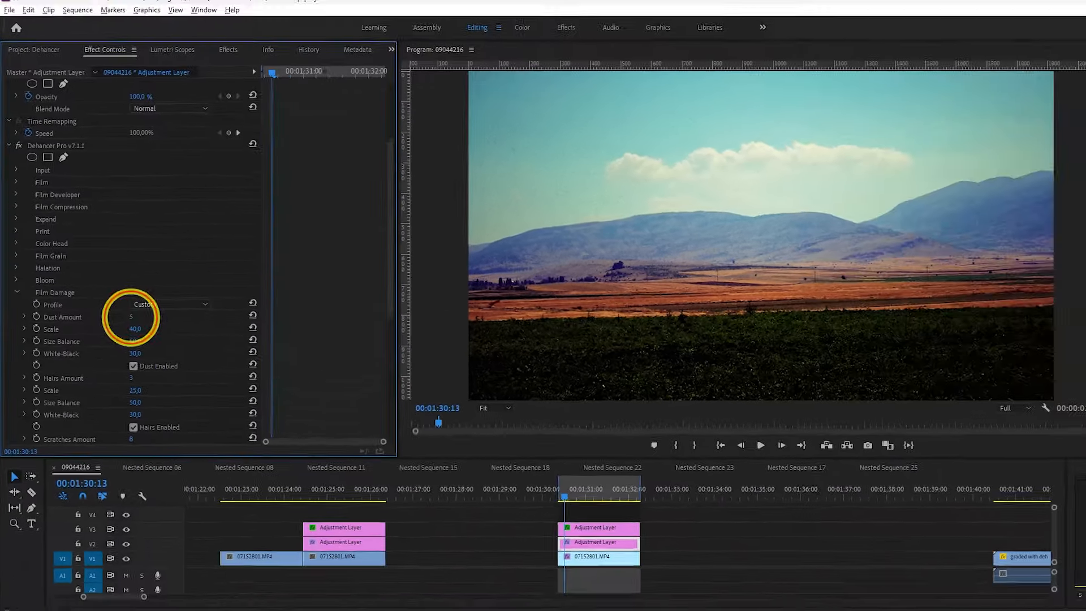
left_click_drag(131, 318, 150, 347)
scroll(162, 361, "down", 3)
left_click_drag(128, 401, 145, 400)
left_click(544, 488)
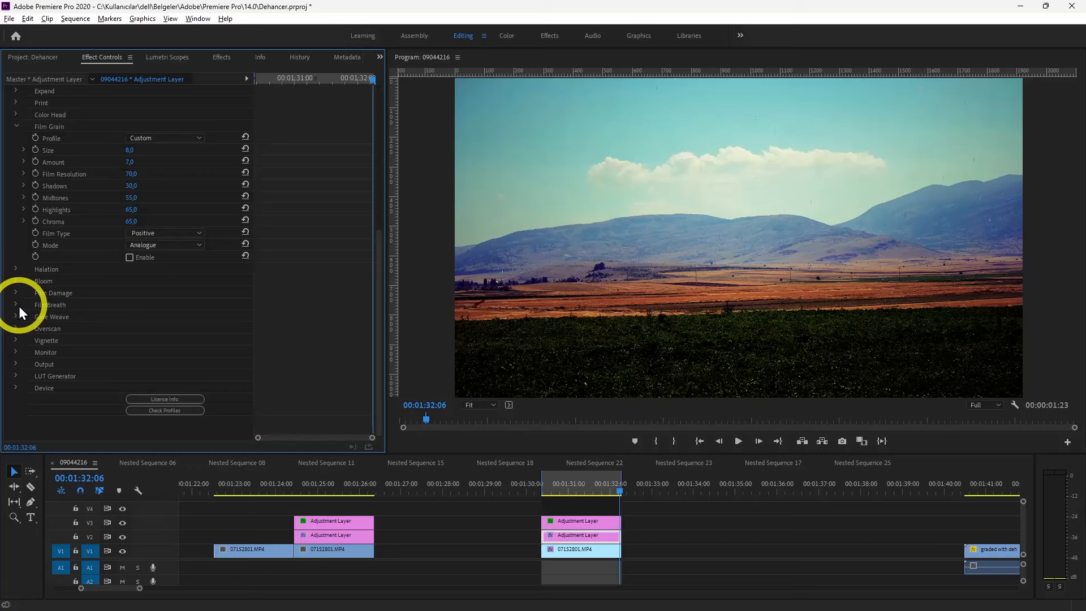
Enable Dehancer's FilmBreath and set its profile to Custom
left_click(15, 305)
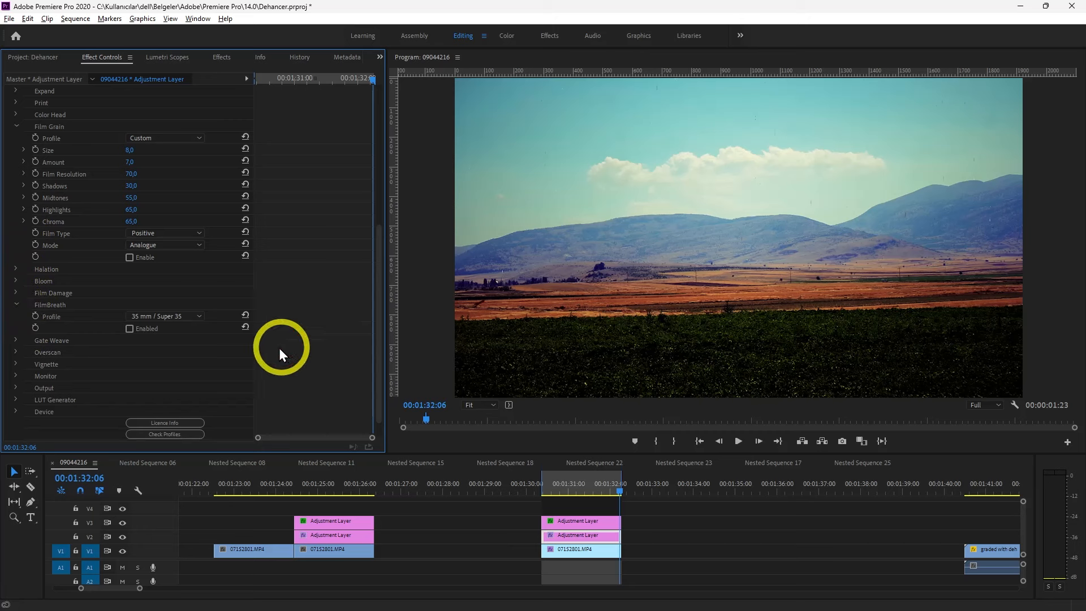
left_click(129, 329)
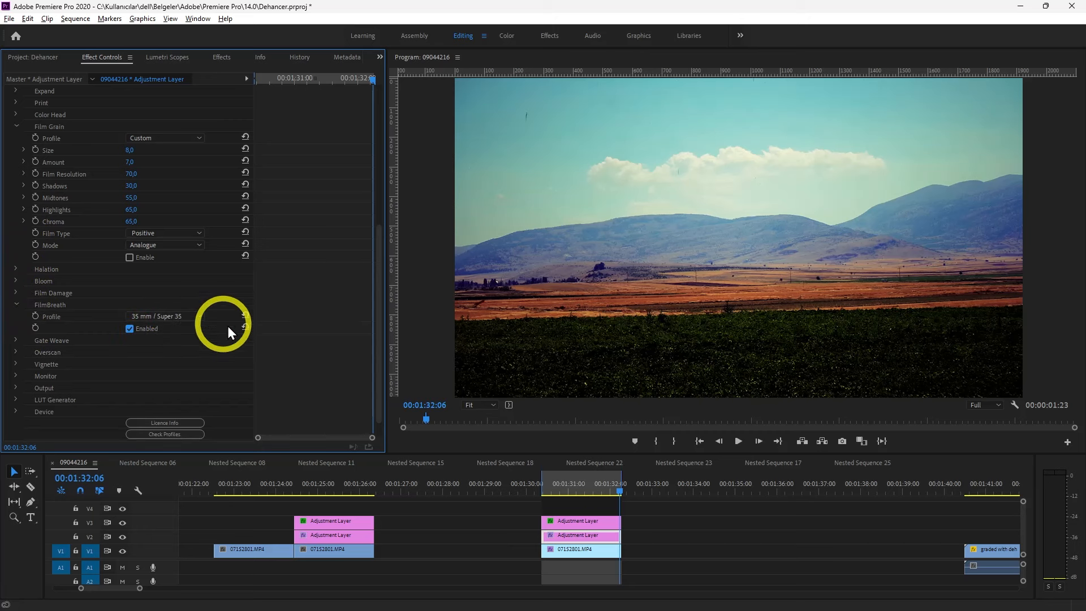
left_click_drag(583, 487, 554, 487)
left_click(191, 317)
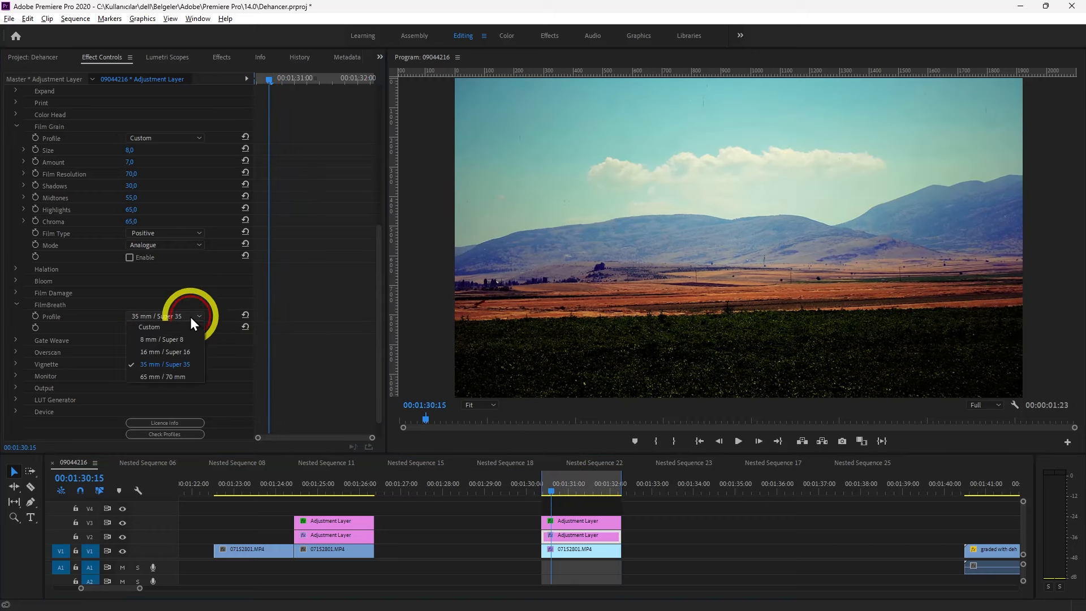
left_click(176, 326)
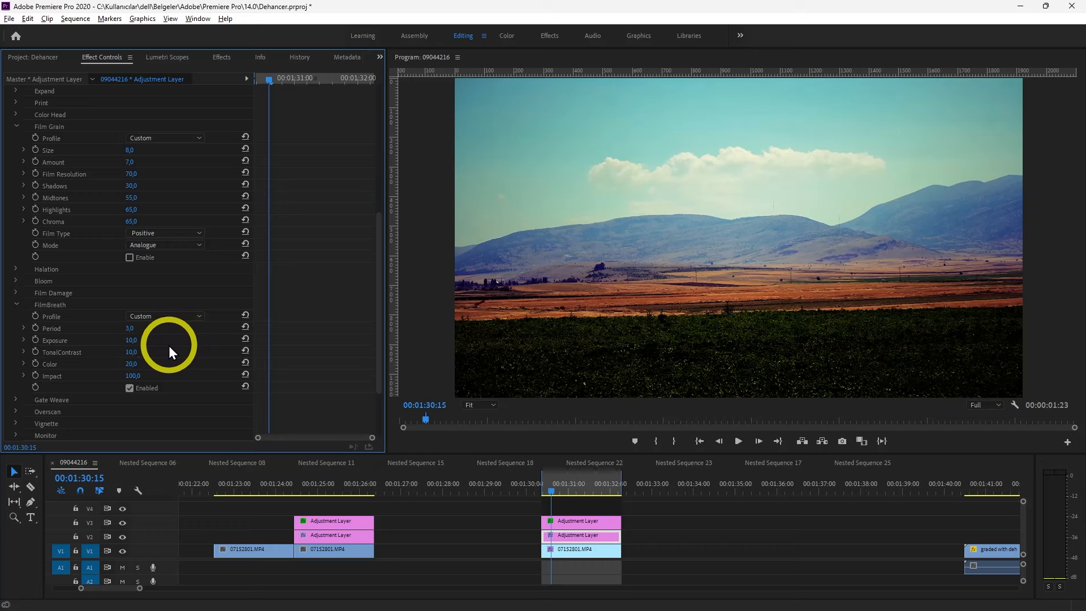
Set FilmBreath's Exposure to 36, TonalContrast to 30, Color to 33 and Period to 11
left_click(133, 342)
type("25")
left_click(134, 350)
type("30")
key("Return")
left_click_drag(130, 365, 138, 330)
Render the landscape clip In to Out and play it from near its start to preview FilmBreath
left_click_drag(552, 488, 547, 490)
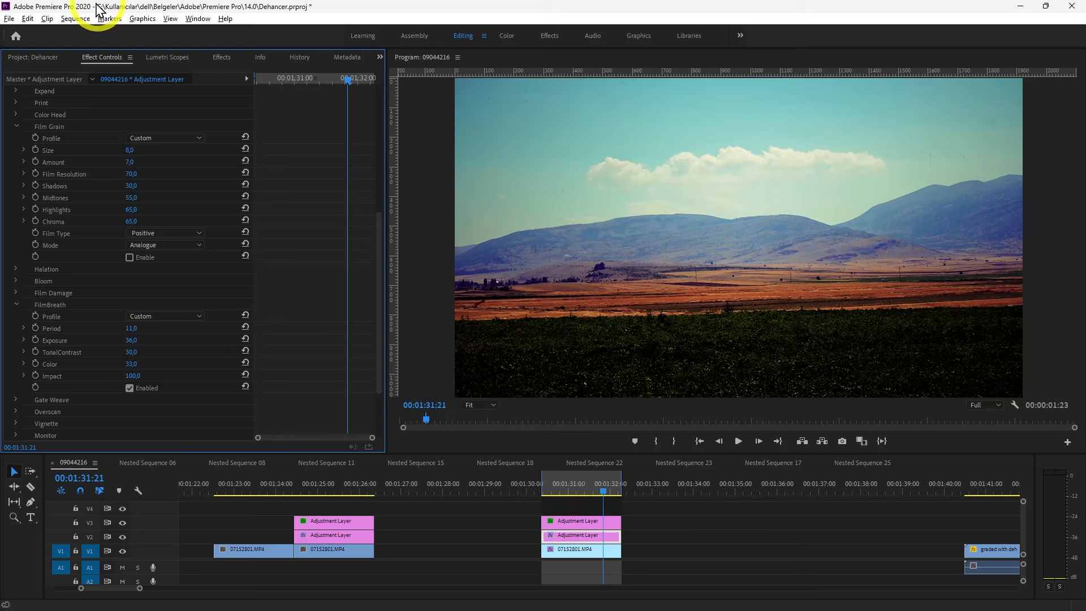
left_click(74, 19)
left_click(101, 61)
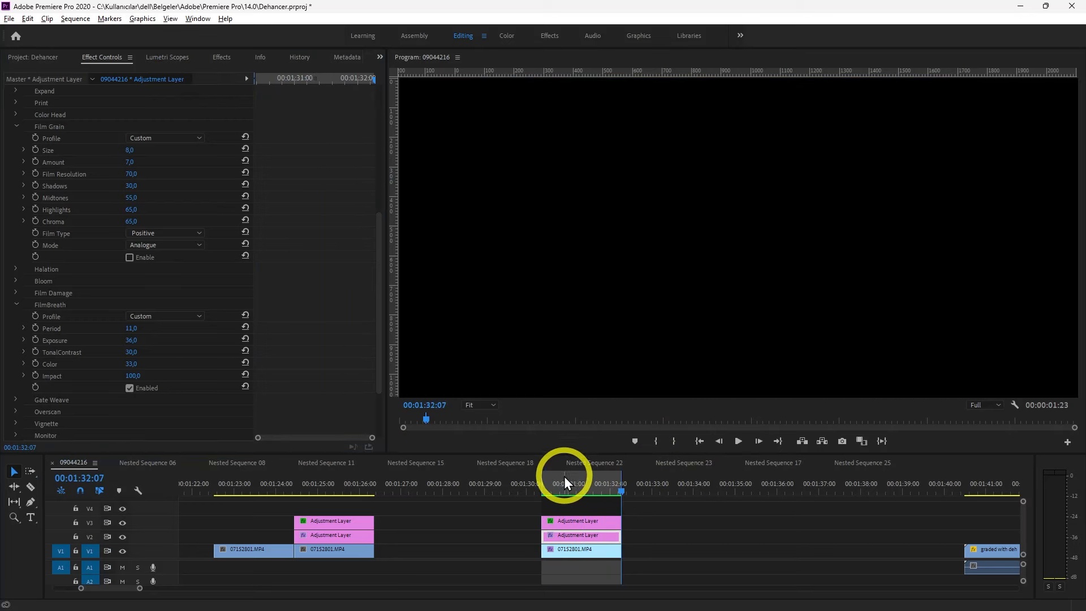
left_click(544, 484)
key("space")
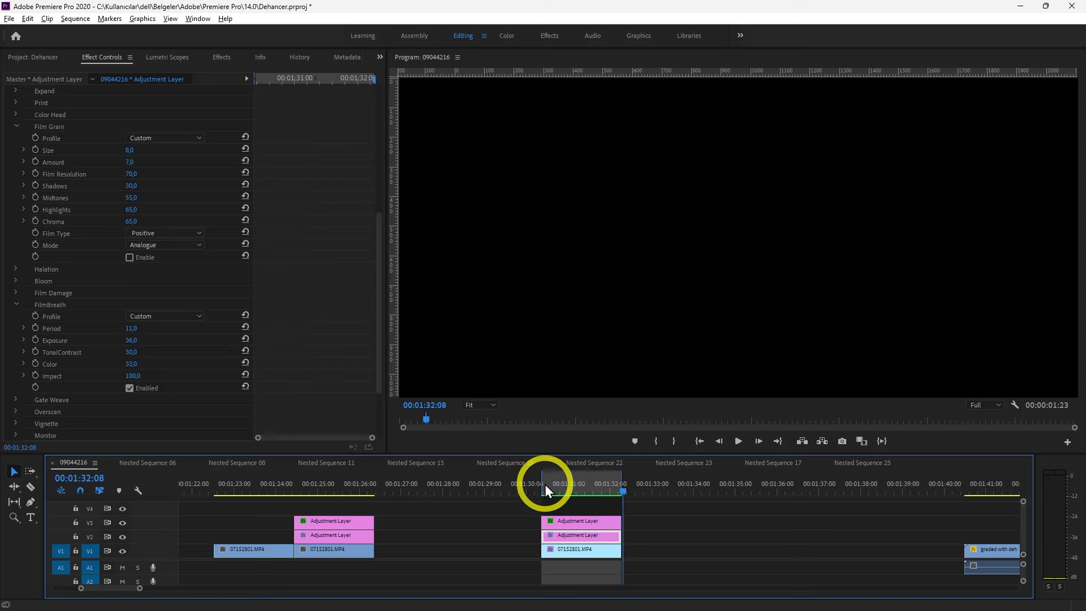
left_click(545, 484)
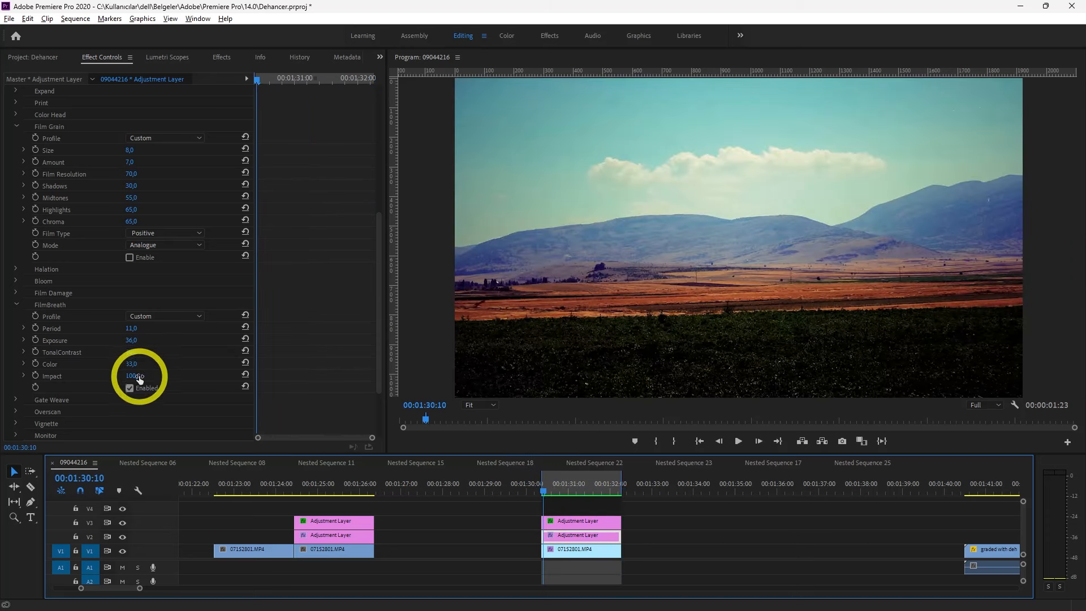
Disable FilmBreath and enable Gate Weave on the landscape clip's adjustment layer
left_click(131, 389)
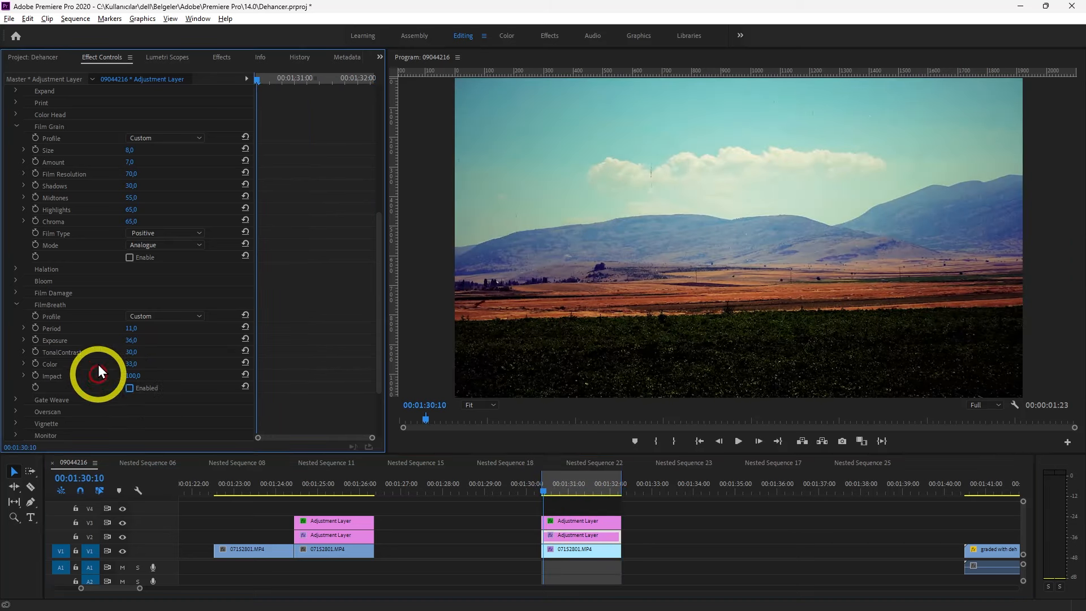
left_click(18, 305)
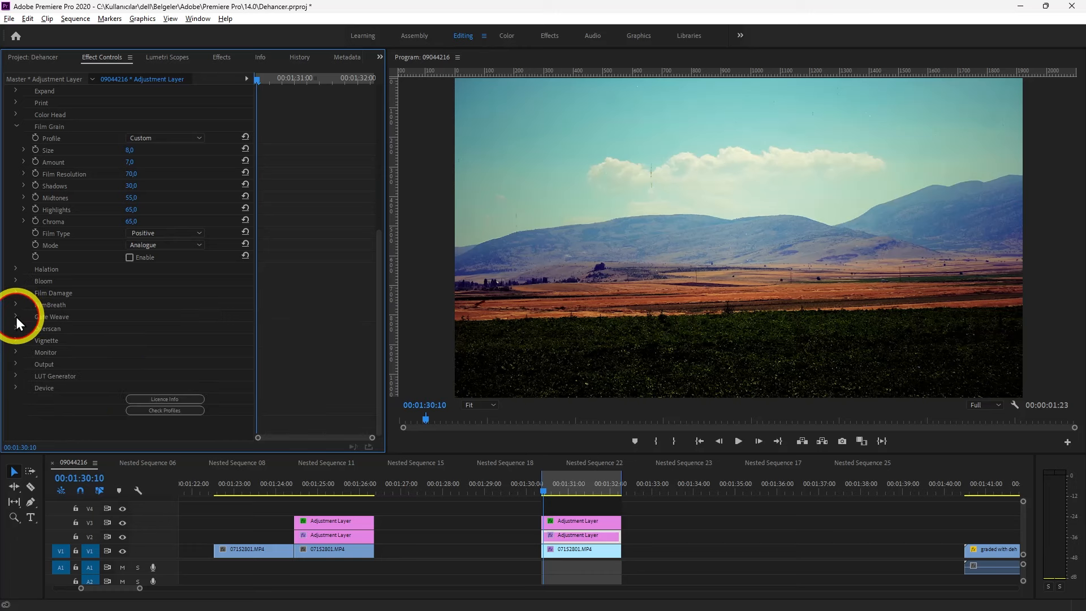
left_click(15, 317)
left_click(130, 341)
Set the Gate Weave profile to Custom and its Translation Y to 37
left_click(168, 328)
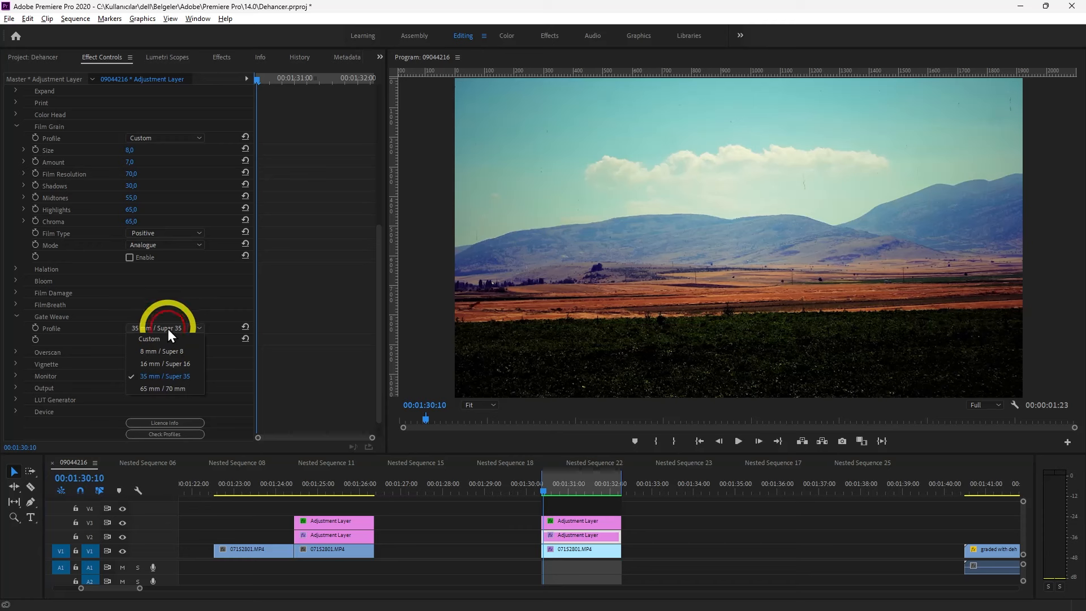
left_click(169, 335)
left_click_drag(134, 354, 145, 364)
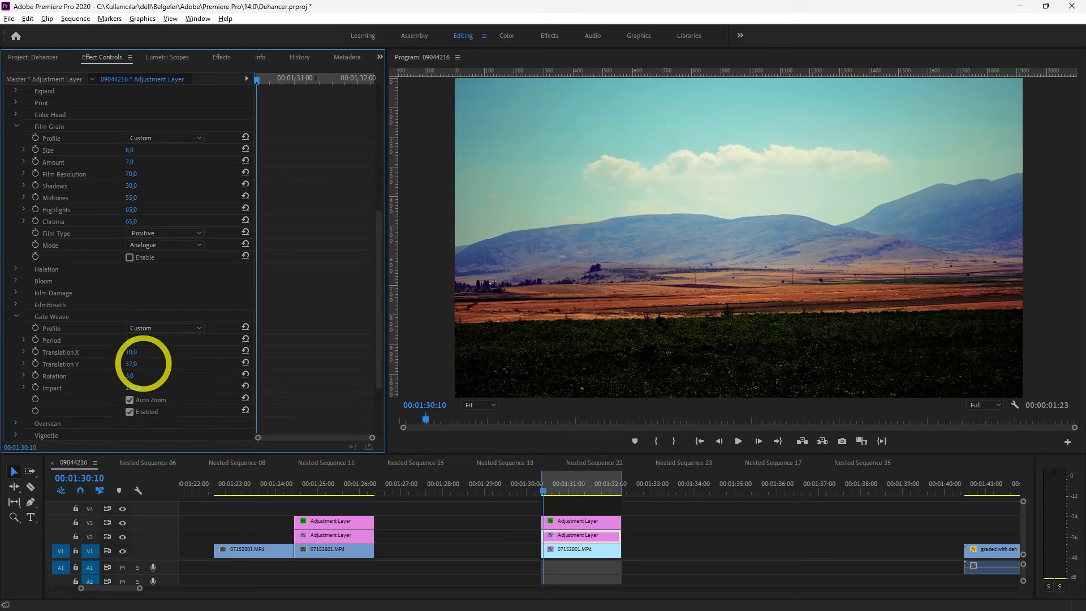
Render the landscape clip In to Out with Gate Weave and play it back
left_click(738, 442)
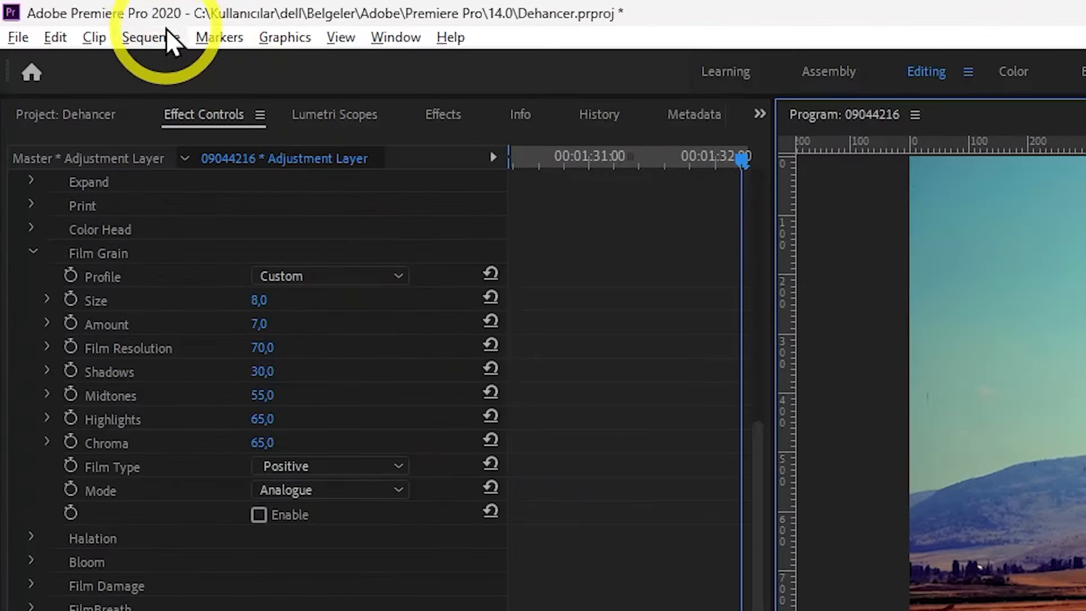
left_click(112, 27)
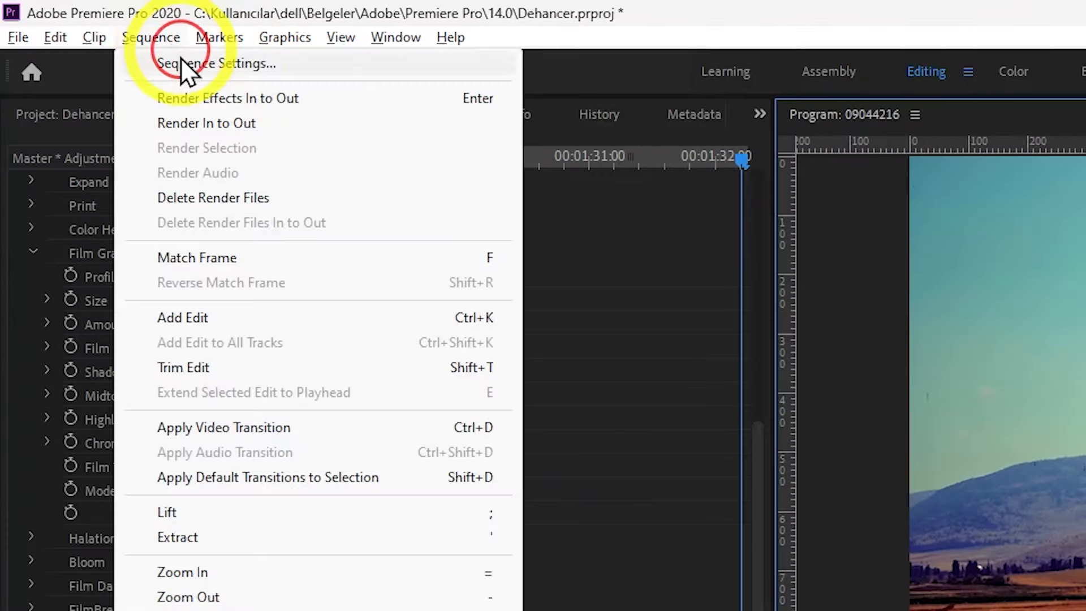
left_click(212, 124)
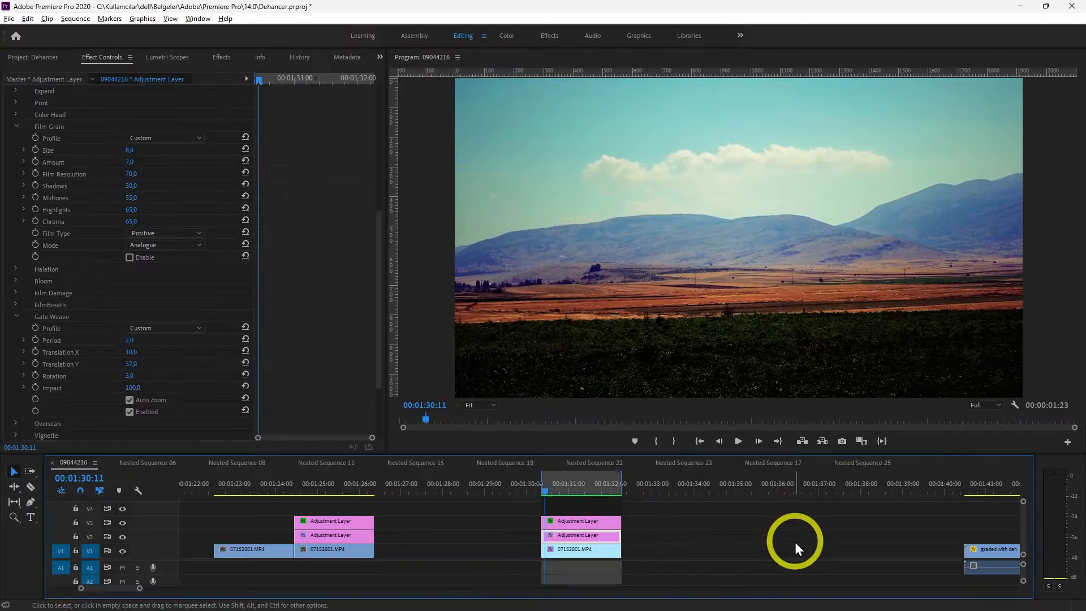
key("space")
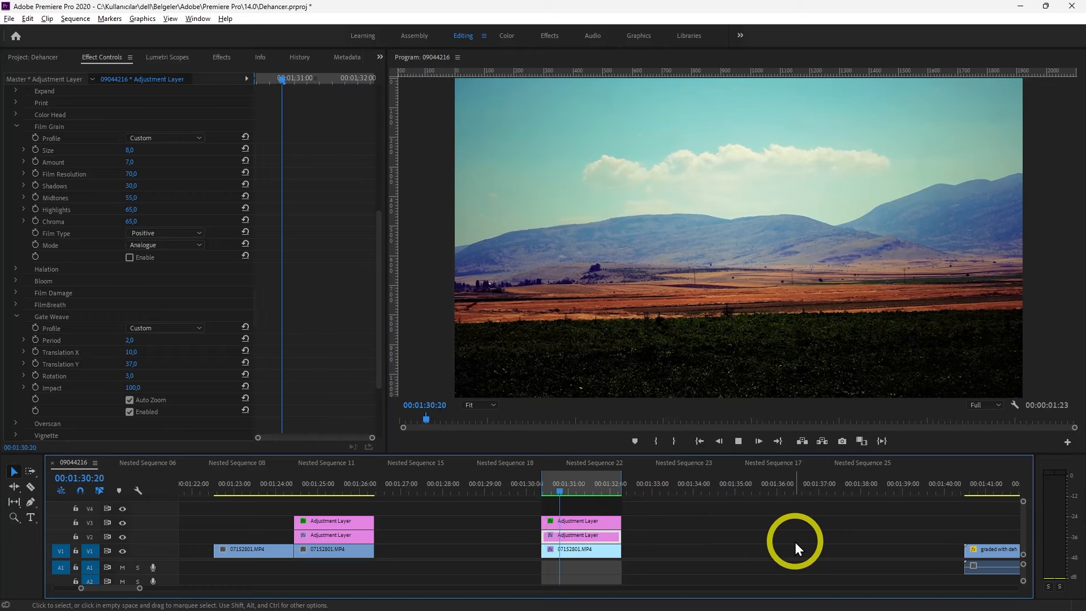
Stop playback, disable Gate Weave and enable Overscan on the landscape clip's adjustment layer
key("space")
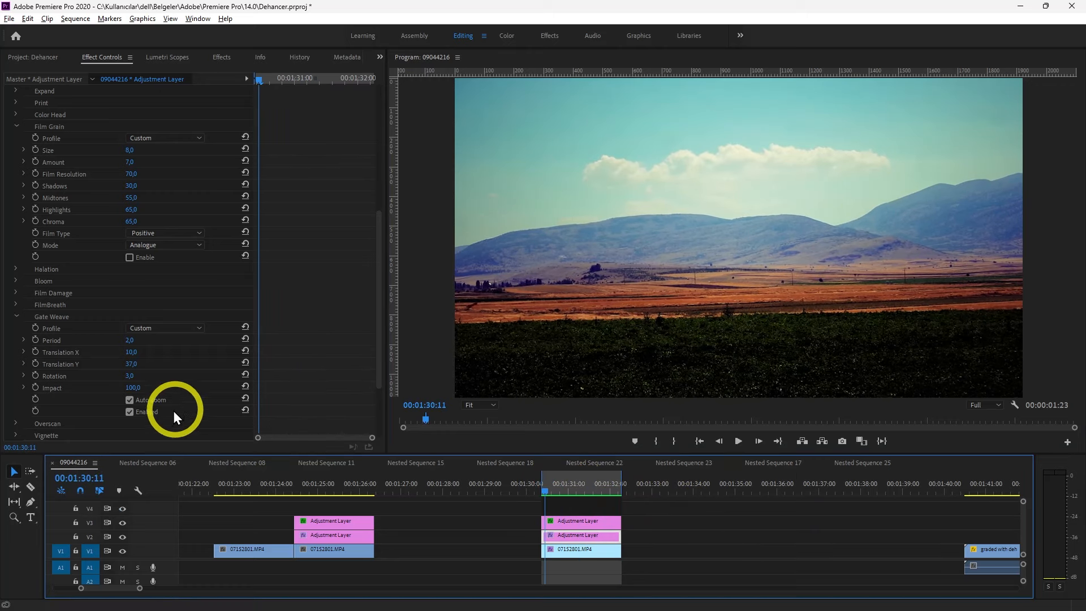
left_click(131, 416)
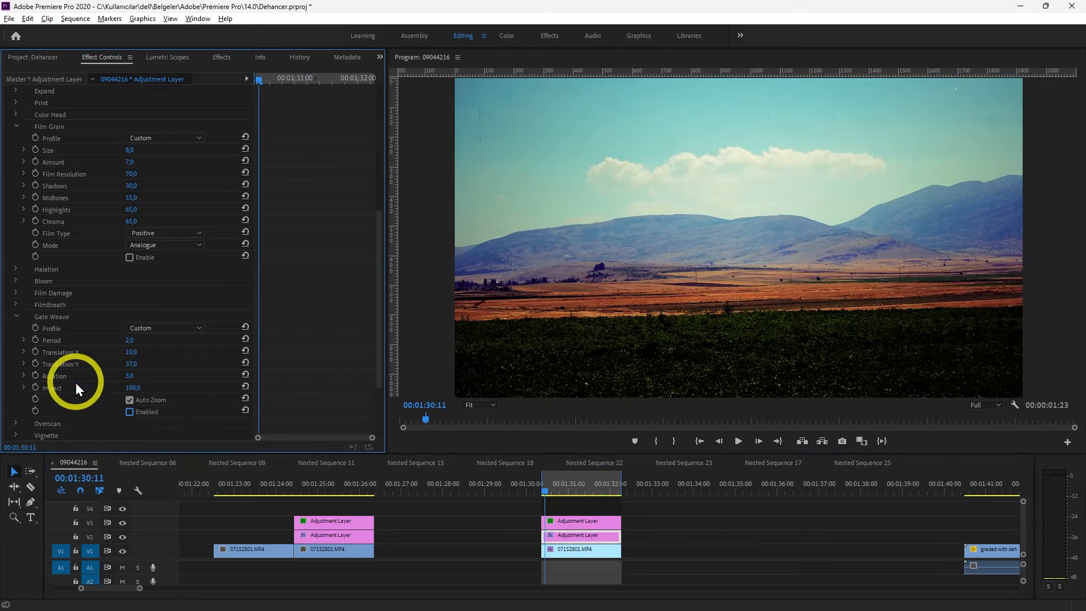
left_click(14, 317)
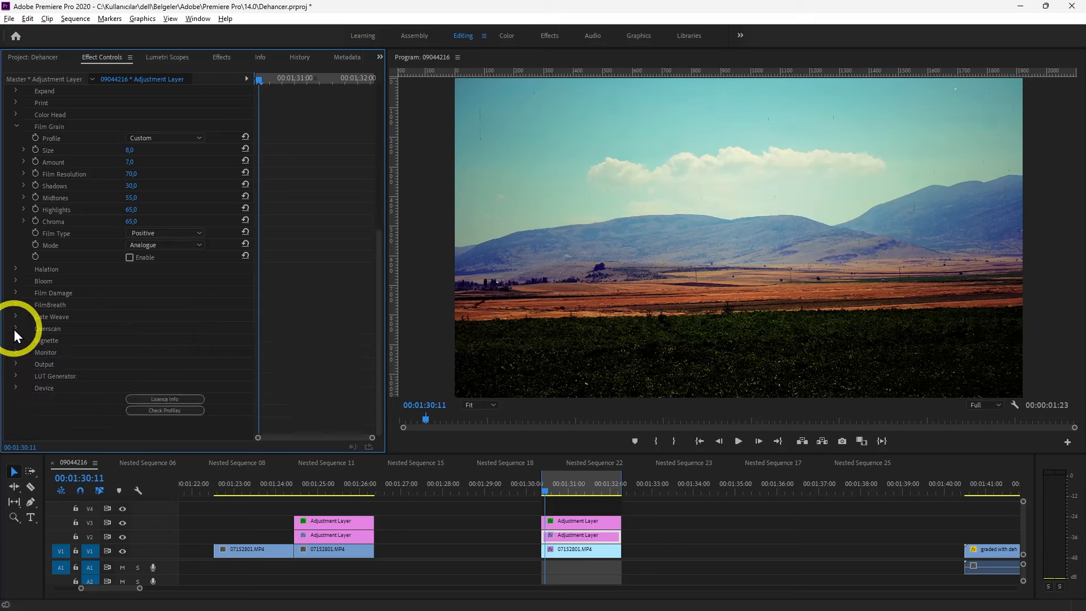
left_click(14, 330)
scroll(249, 366, "down", 2)
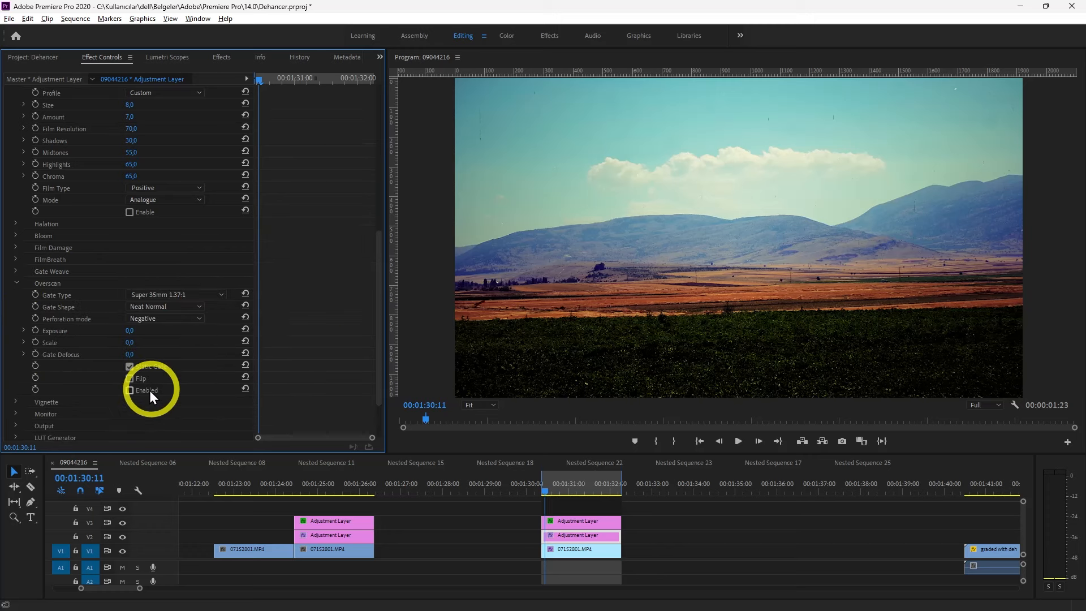
Try the Ultra Panavision 65mm 2.76:1, Standard 16mm 1.37:1 and Ultra 16mm 1.85:1 Overscan gate types and return to Super 35mm 1.37:1
left_click(183, 295)
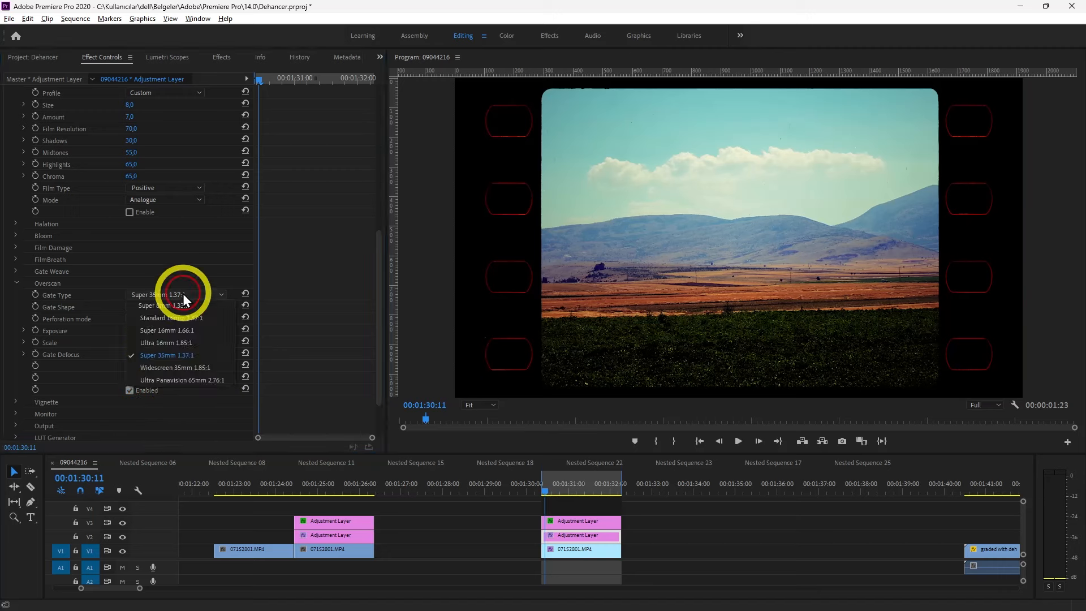
left_click(184, 376)
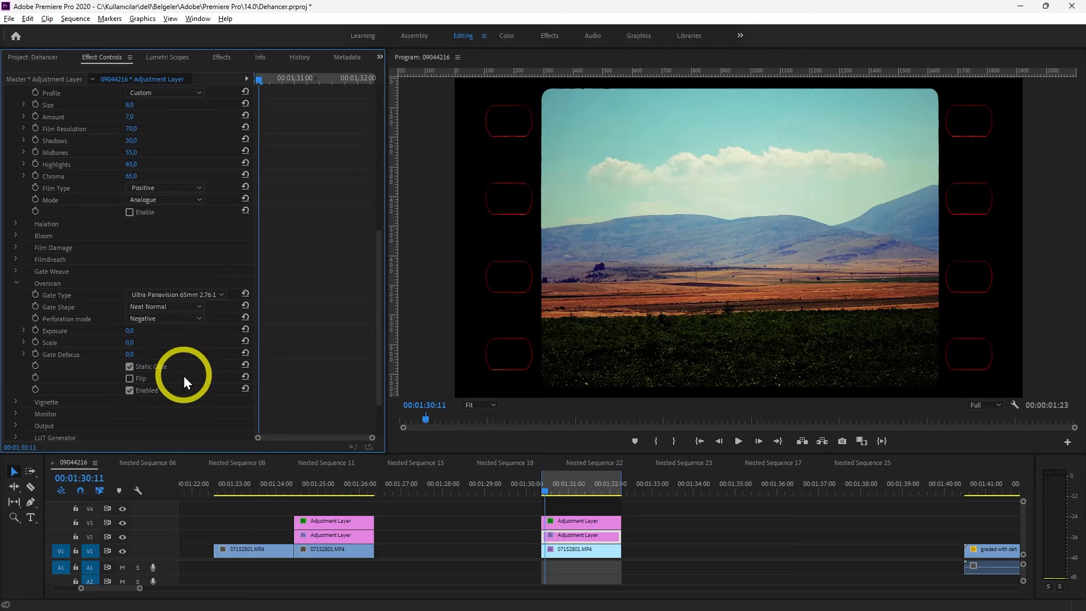
left_click(187, 294)
left_click(184, 318)
left_click(182, 296)
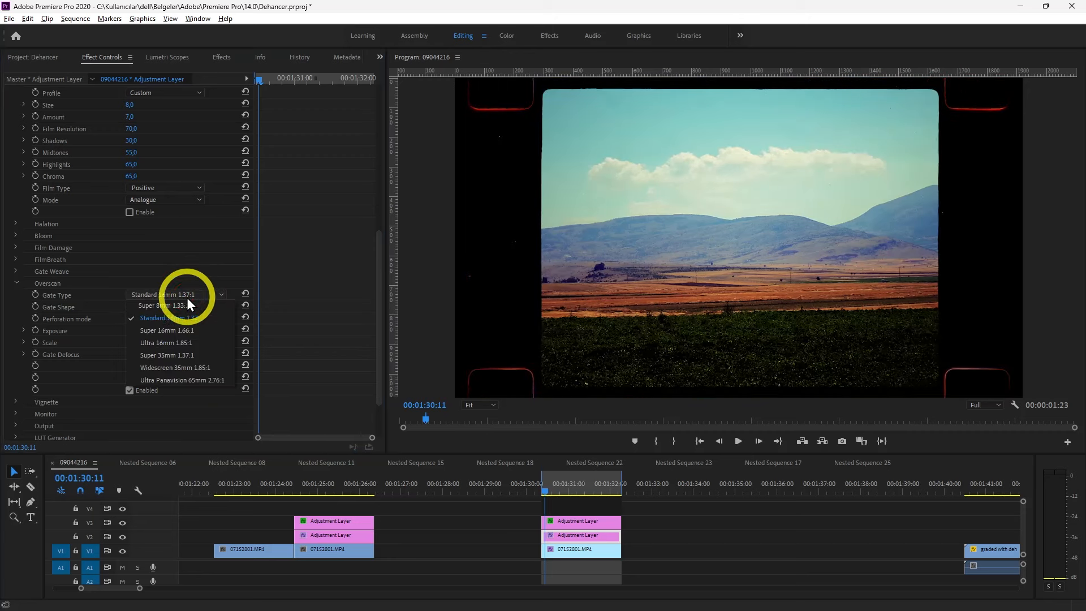
left_click(185, 342)
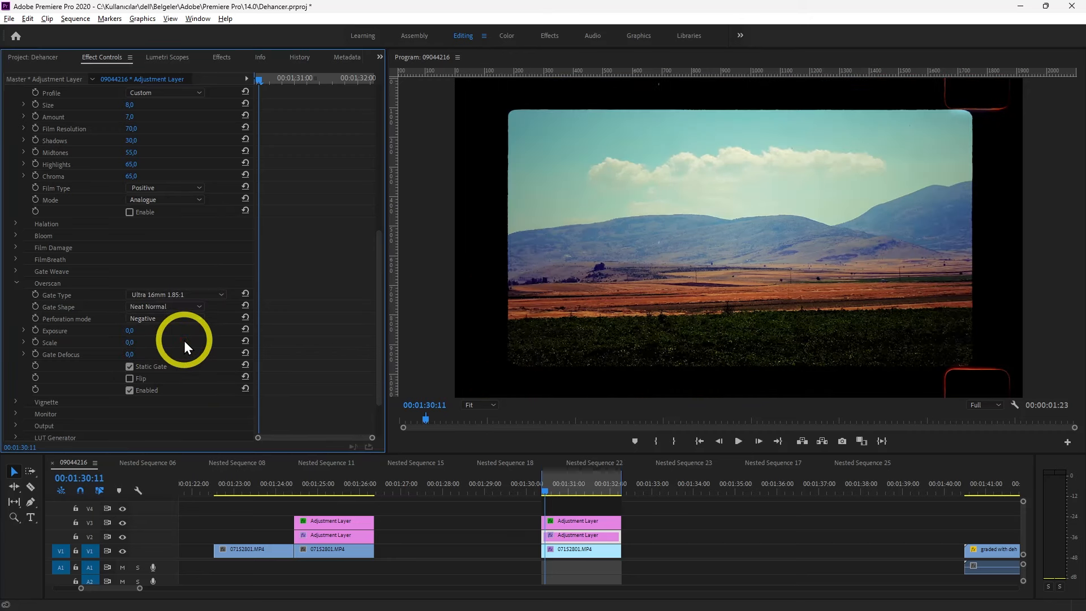
left_click(199, 294)
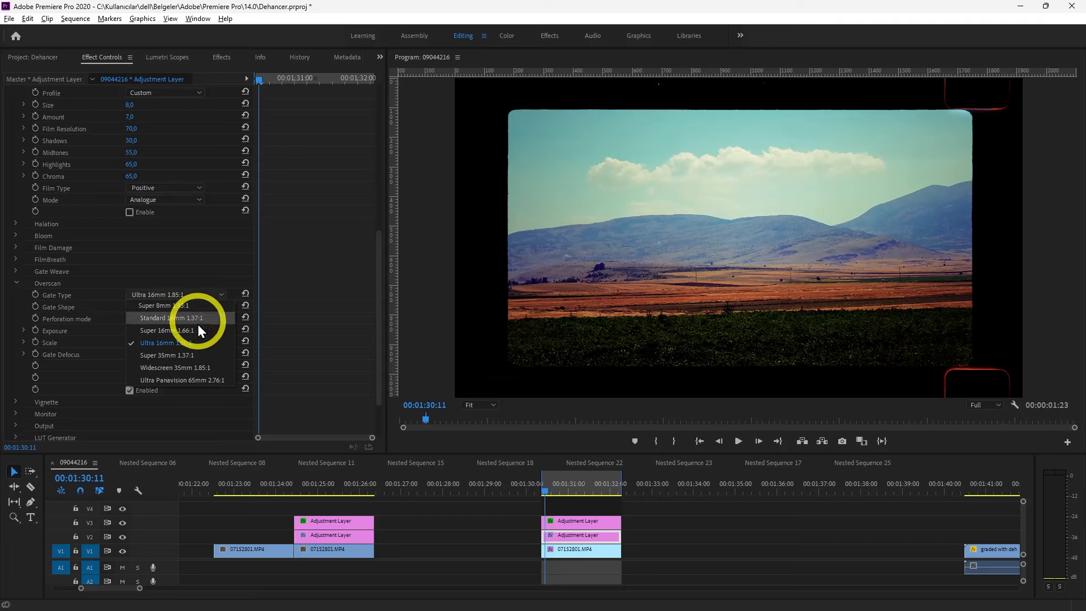
left_click(186, 351)
Render the landscape clip's effects In to Out and play it from near its start to preview Overscan
key("space")
left_click(75, 19)
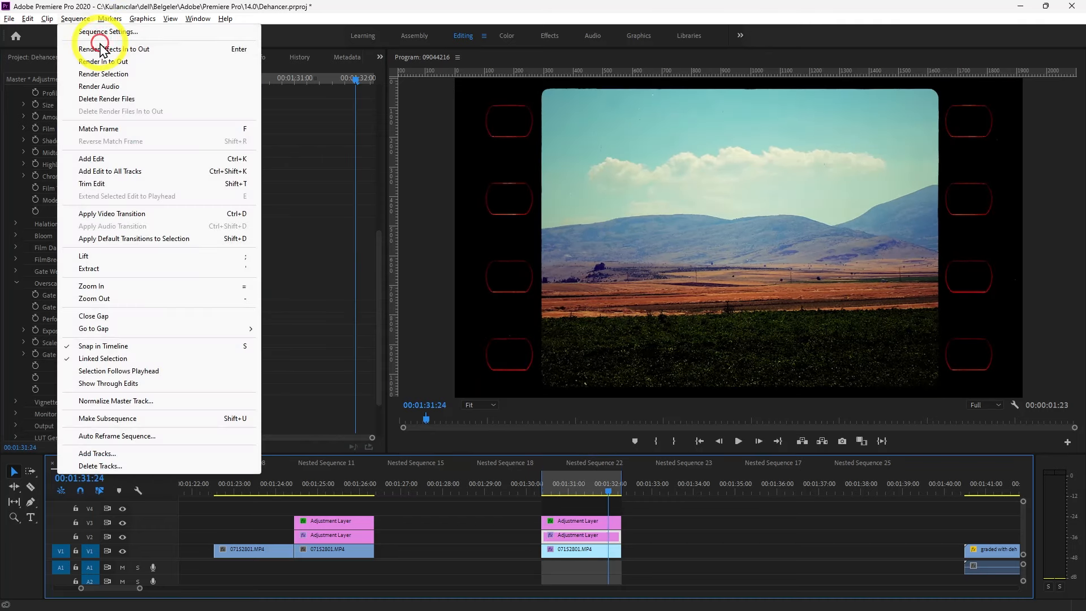
left_click(102, 51)
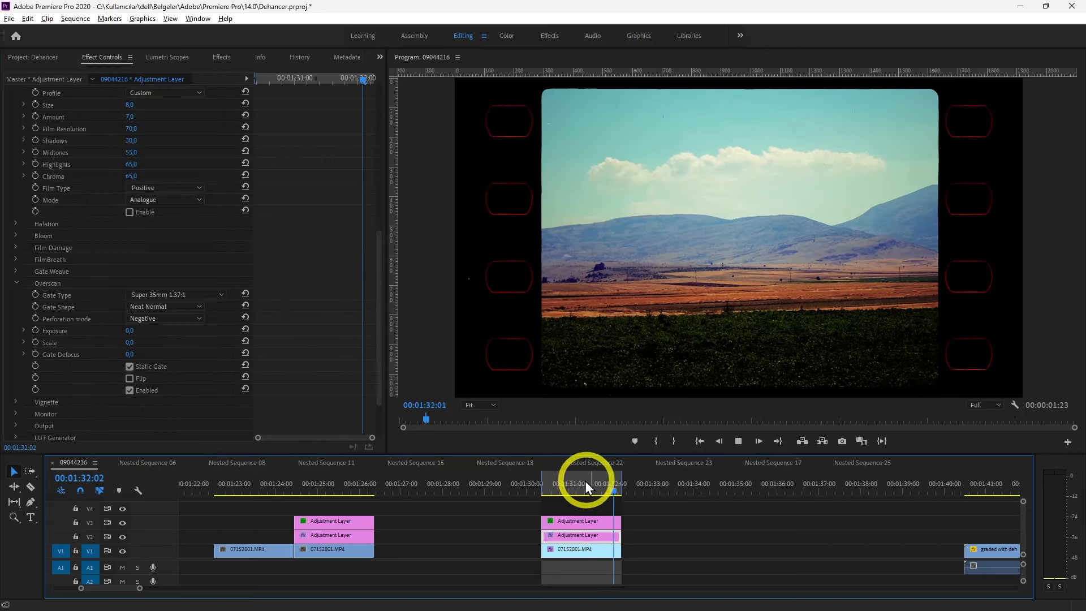
left_click(547, 485)
key("space")
key("space")
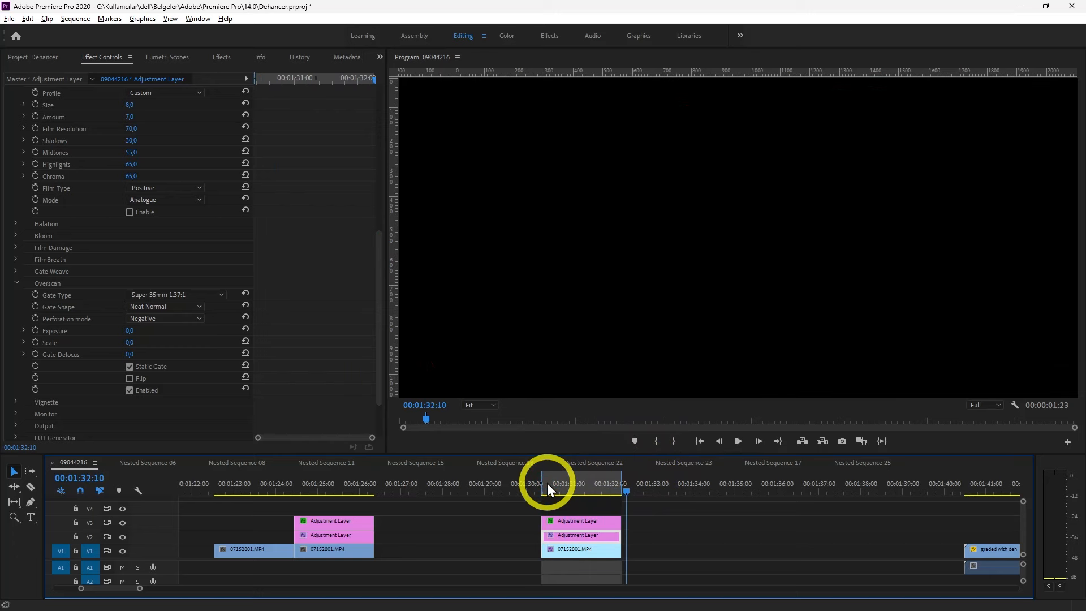
left_click(547, 484)
scroll(353, 225, "down", 5)
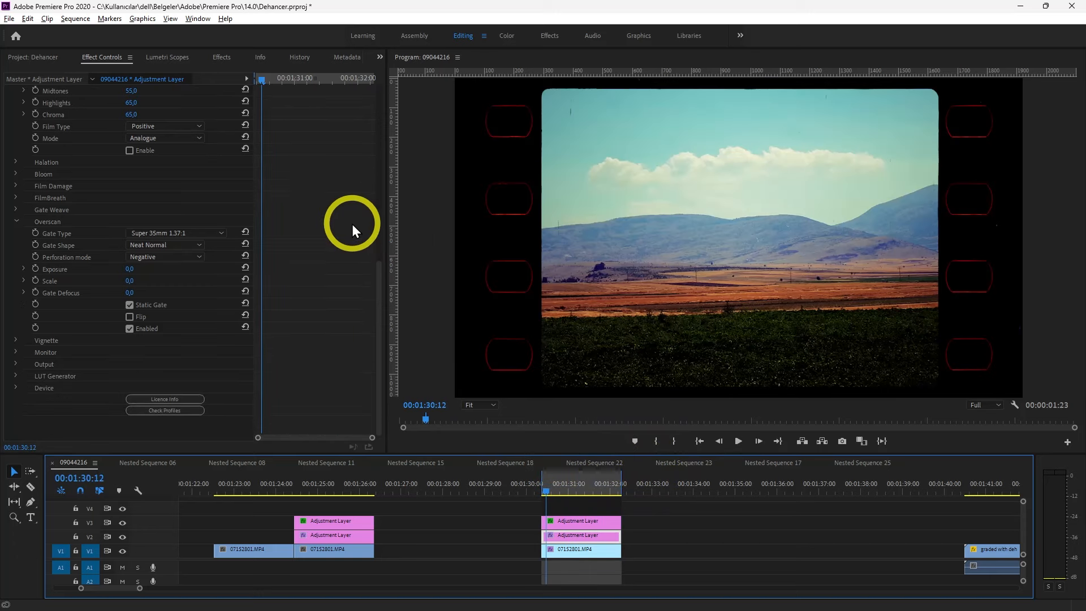
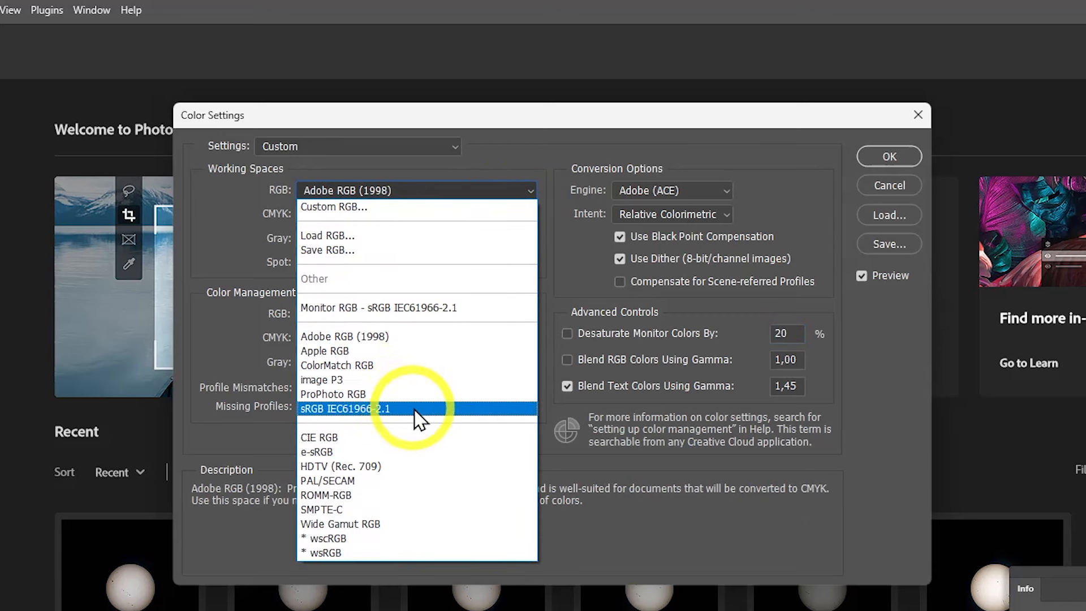
Set the RGB working space to sRGB IEC61966-2.1 and the RGB, CMYK and Gray policies to convert to their working spaces
left_click(453, 410)
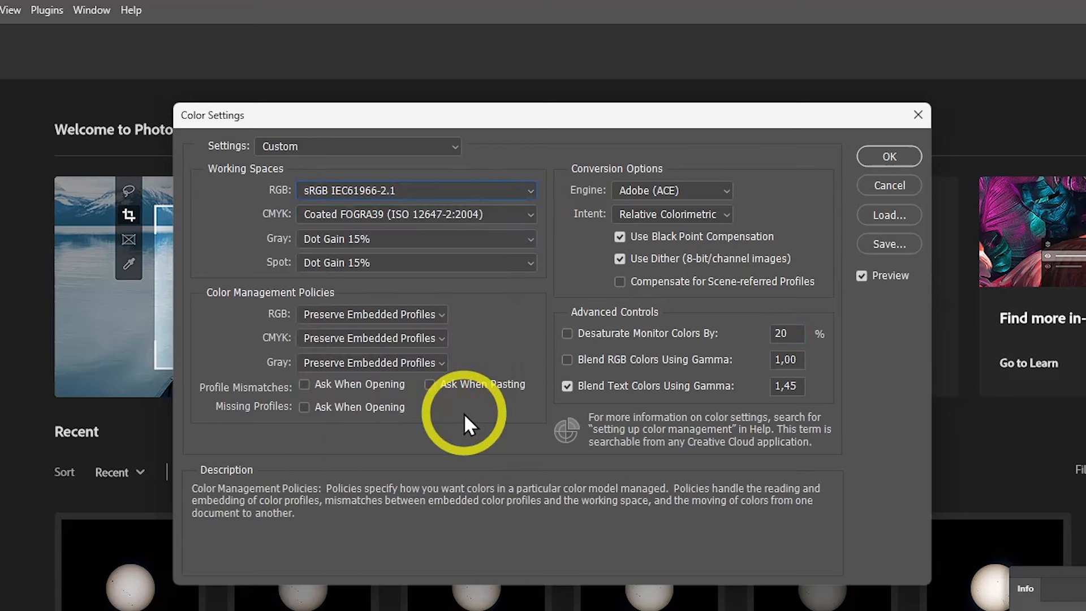
left_click(437, 315)
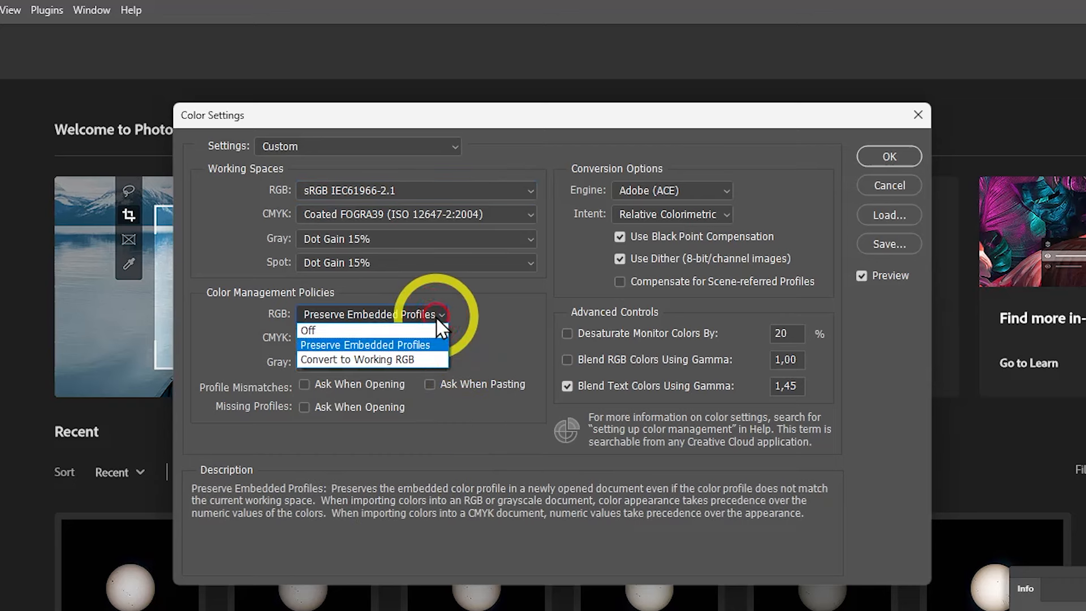
left_click(406, 359)
left_click(413, 340)
left_click(399, 370)
left_click(396, 362)
left_click(393, 405)
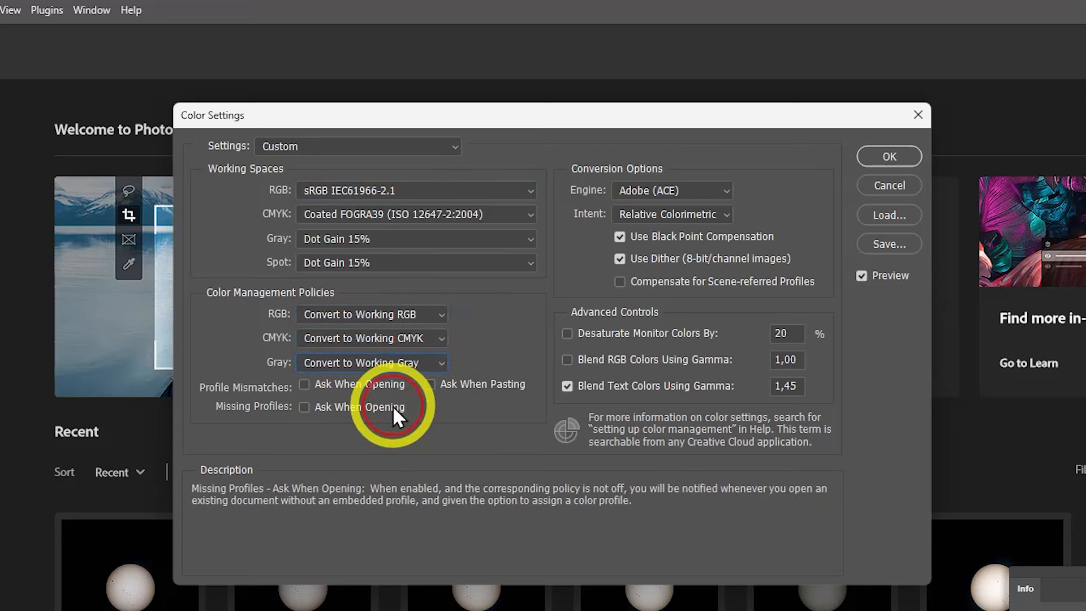
Enable asking on opening and pasting for profile mismatches and on opening for missing profiles, and accept the color settings
left_click(305, 384)
left_click(430, 384)
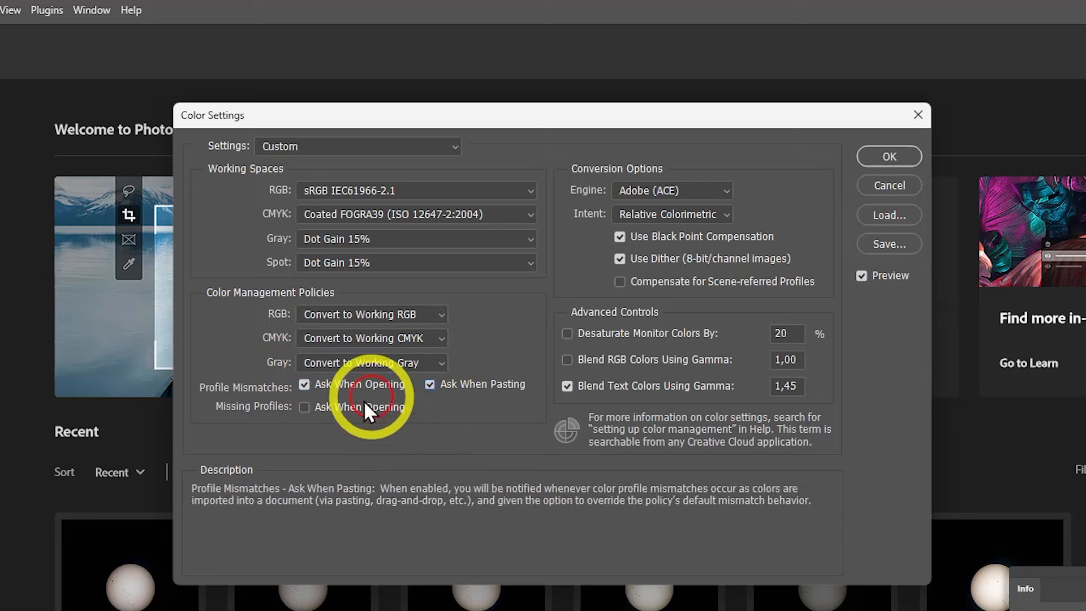
left_click(306, 407)
left_click(883, 160)
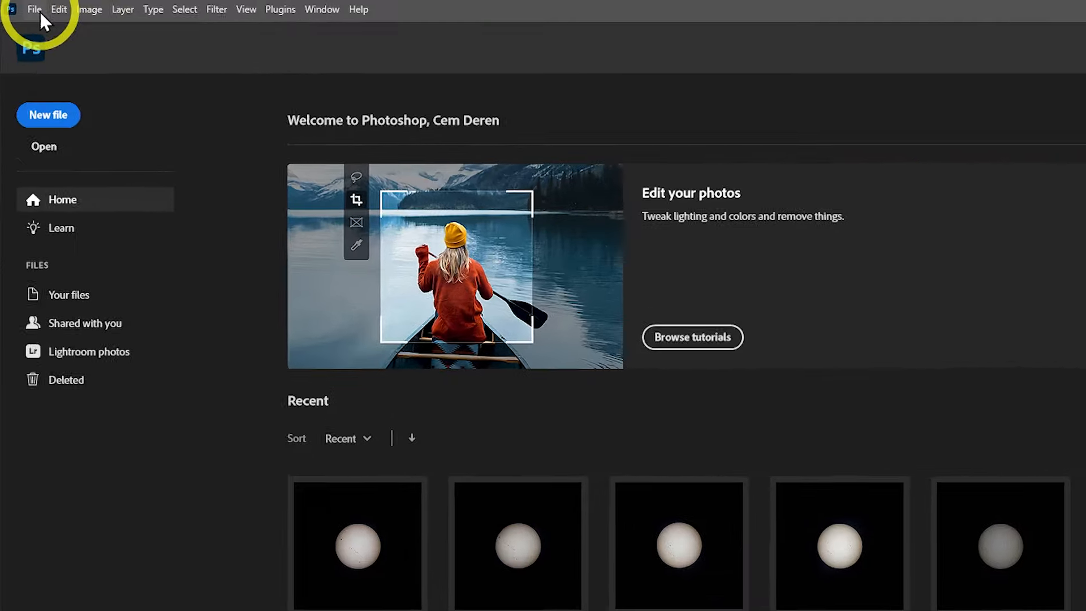
Open SAM_6820.JPG through Camera Raw as a smart object and fit it to the screen
left_click(26, 7)
left_click(54, 48)
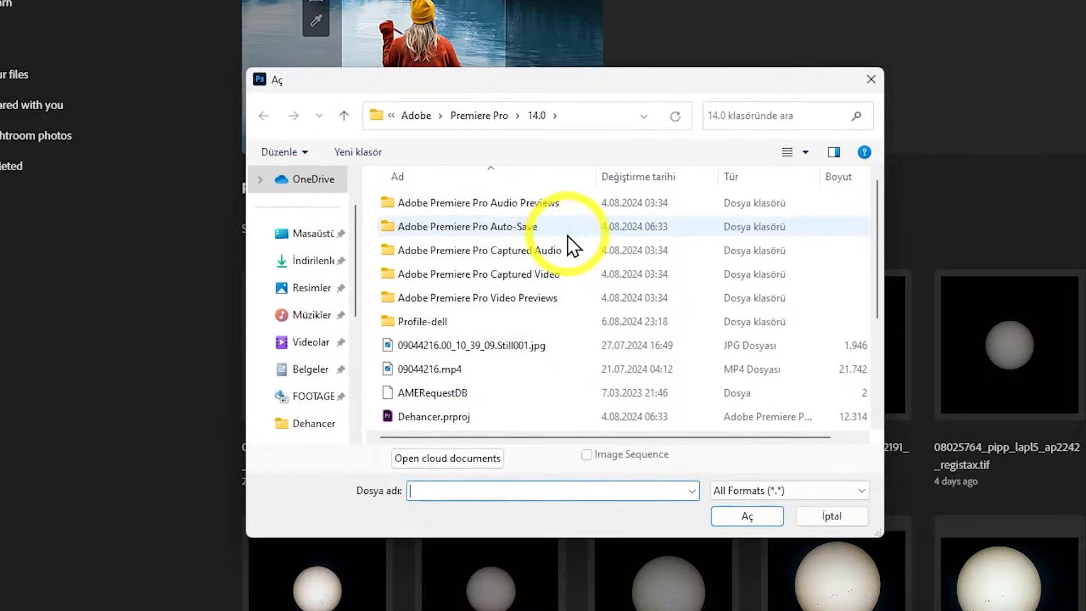
scroll(570, 243, "down", 2)
left_click(481, 317)
left_click(749, 515)
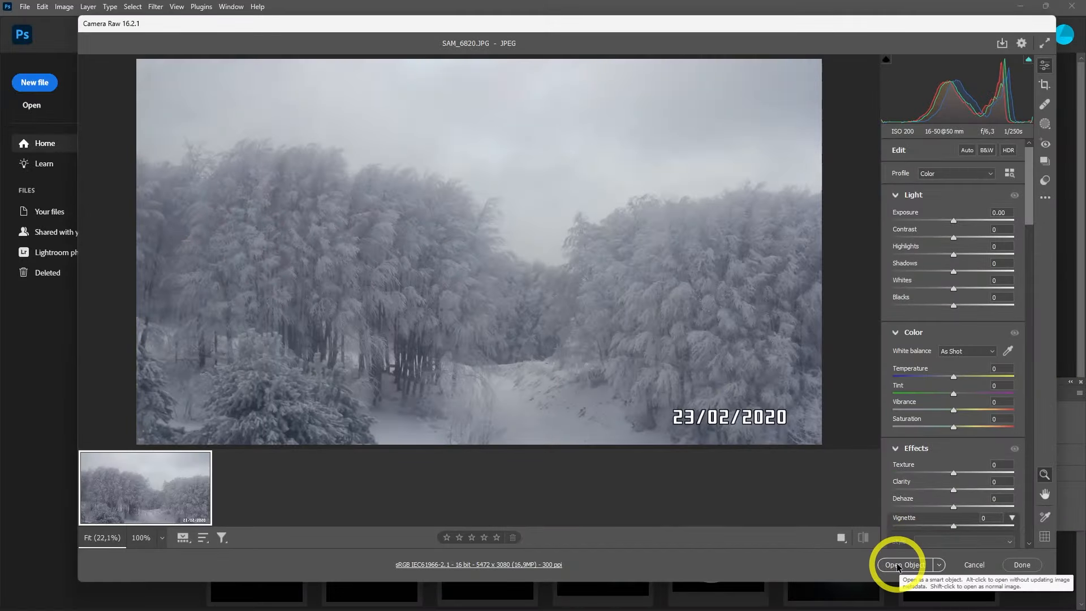
left_click(898, 564)
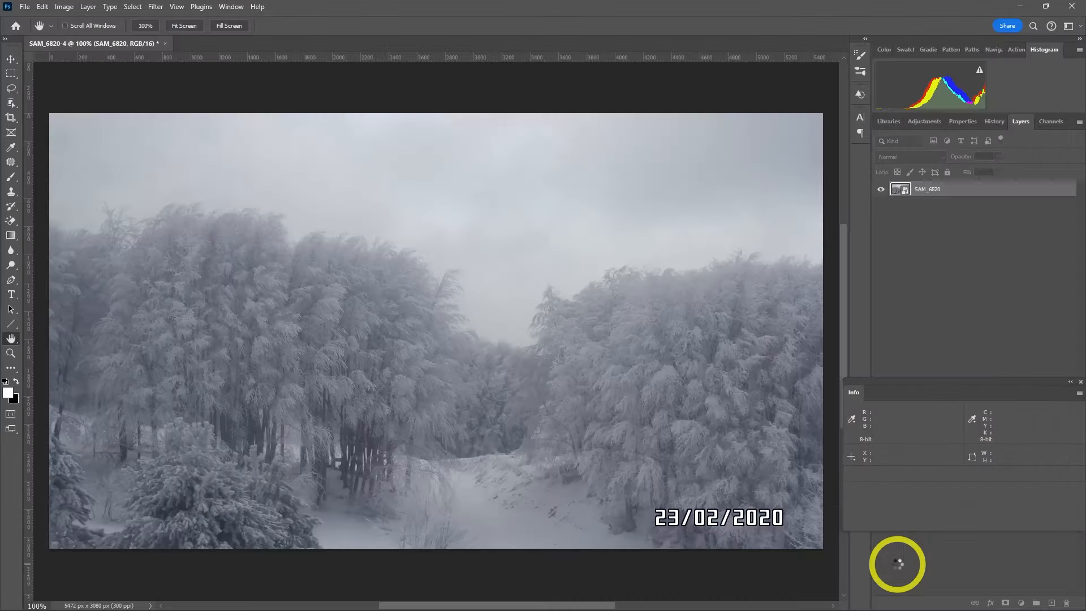
left_click(182, 27)
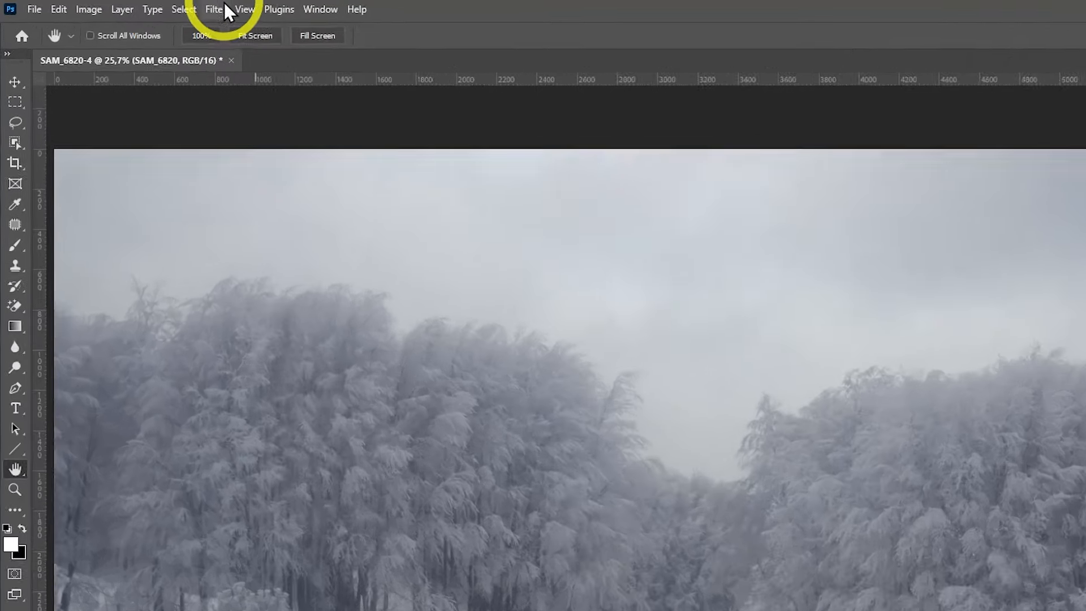
Open the Dehancer Film filter on the photo and show its presets
left_click(155, 7)
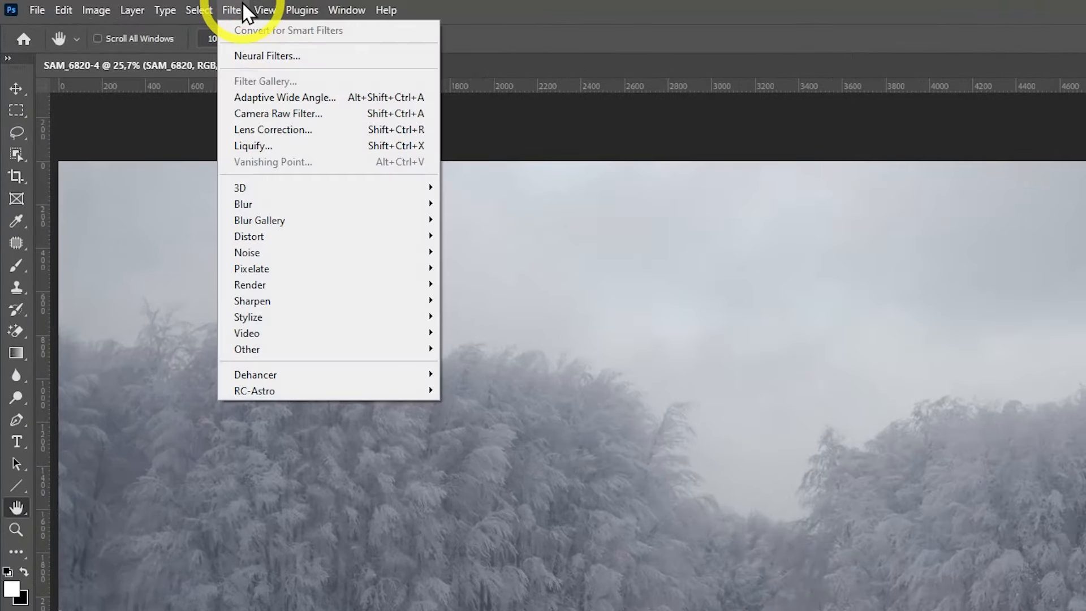
mouse_move(376, 374)
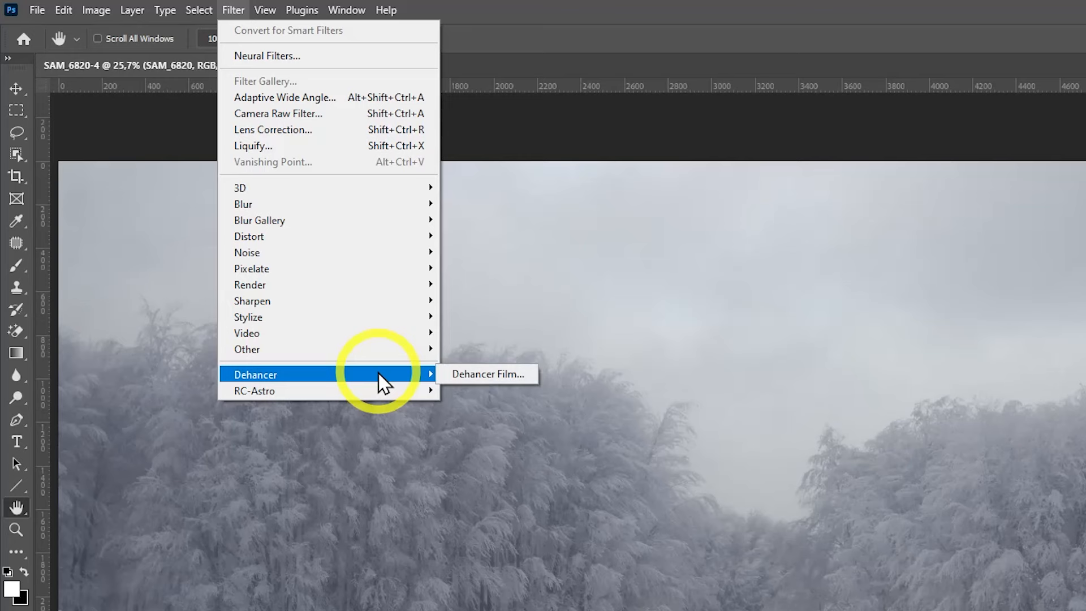
left_click(488, 375)
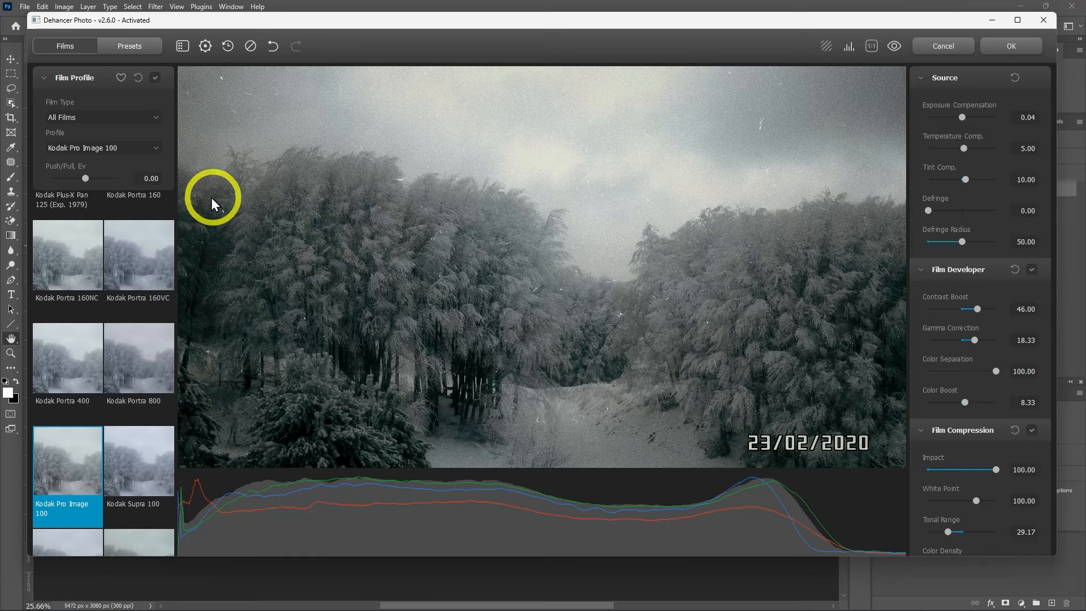
left_click(81, 49)
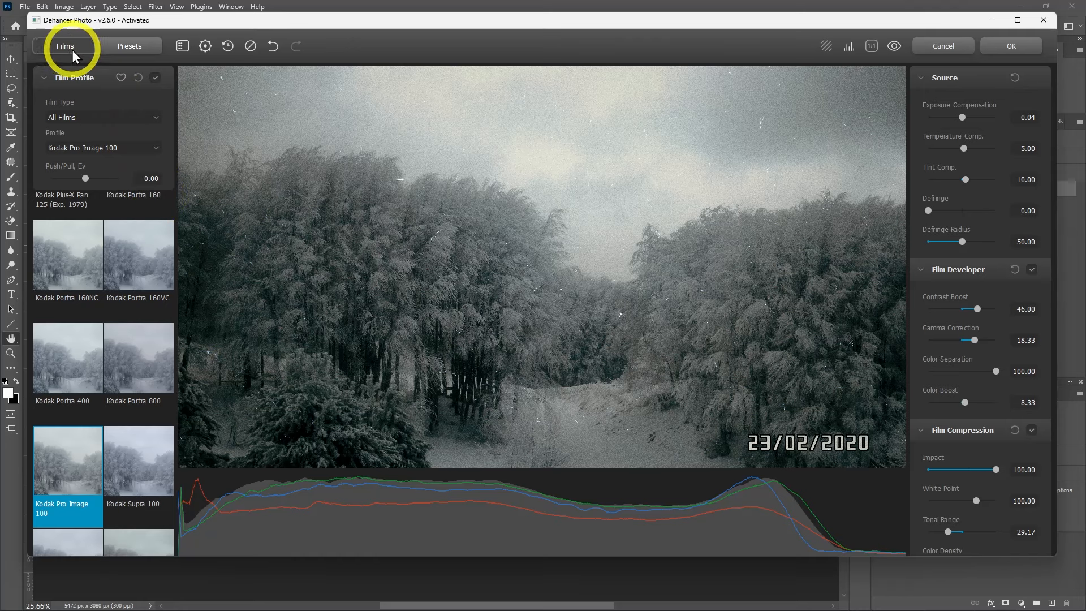
left_click(136, 49)
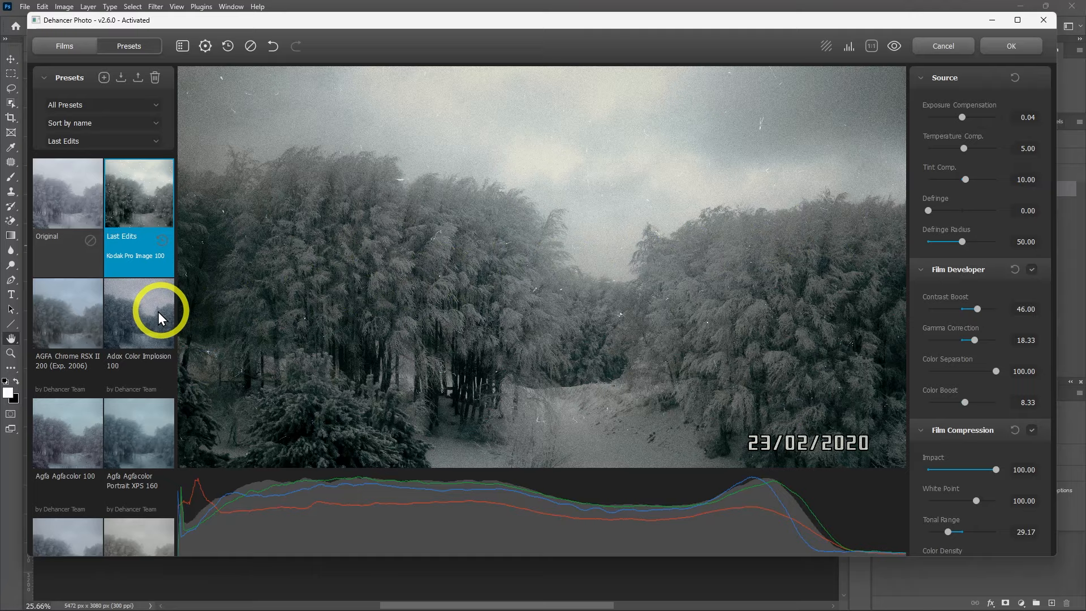
Try the Fuji Eterna Vivid 500 (Exp. 2013) + 3513, Fujichrome CDU-II (cross) and Fujicolor 100 + Kodak Endura presets
scroll(160, 311, "down", 10)
left_click(151, 351)
scroll(962, 344, "down", 5)
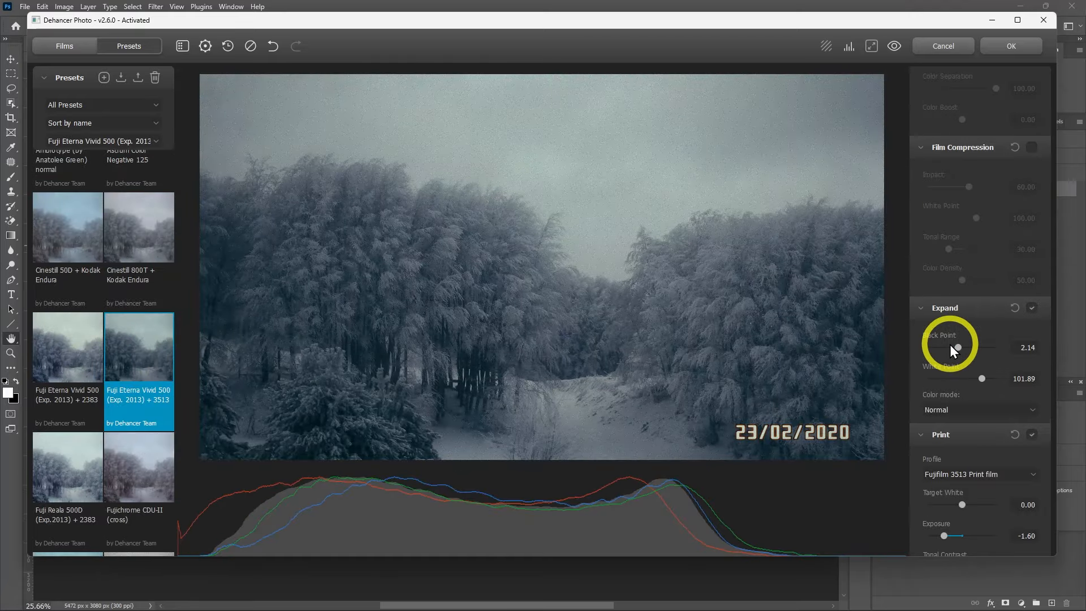
scroll(996, 328, "down", 2)
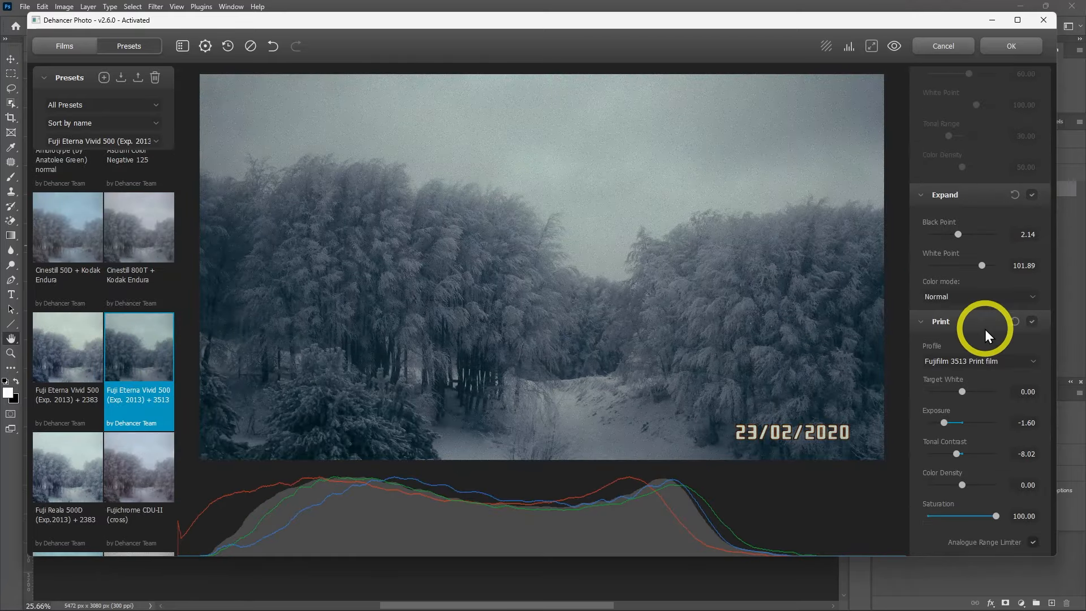
scroll(114, 356, "down", 2)
left_click(127, 363)
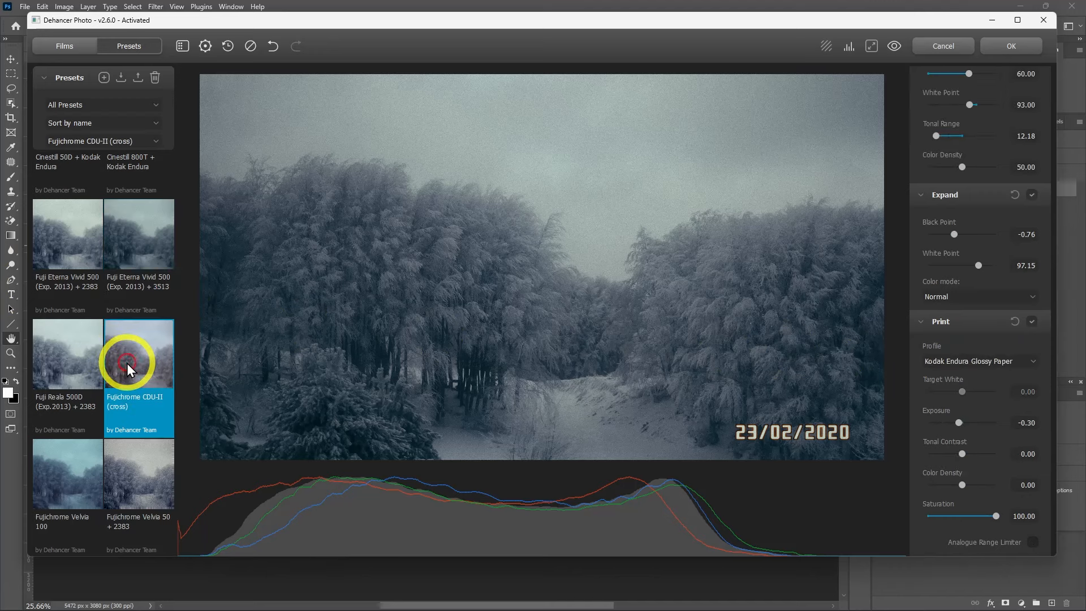
scroll(95, 398, "down", 3)
left_click(122, 418)
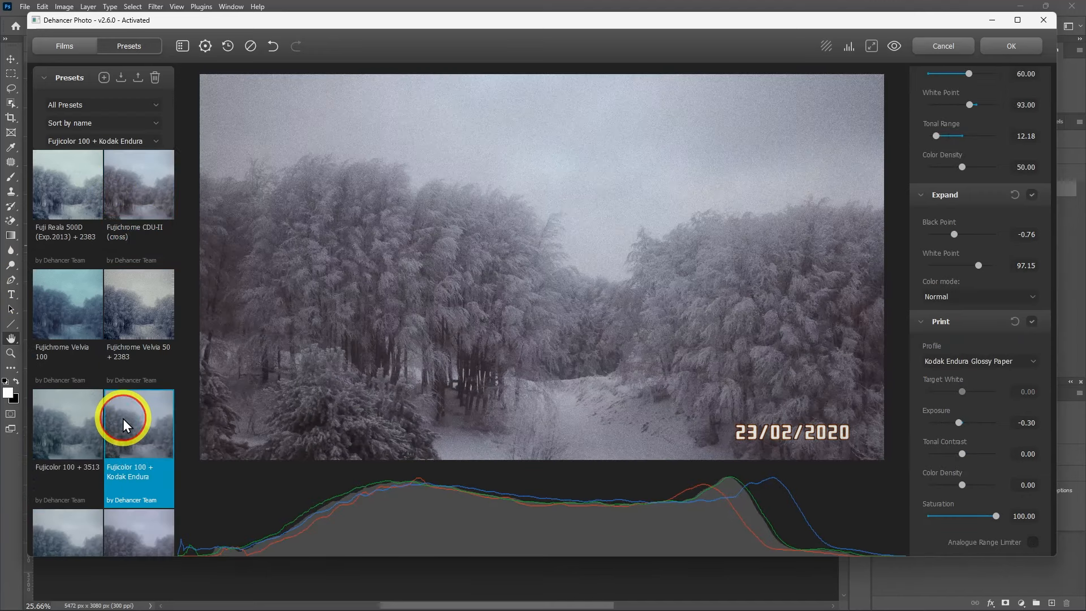
Try enabling Color Head with Shadows Tone at 100
scroll(999, 402, "down", 10)
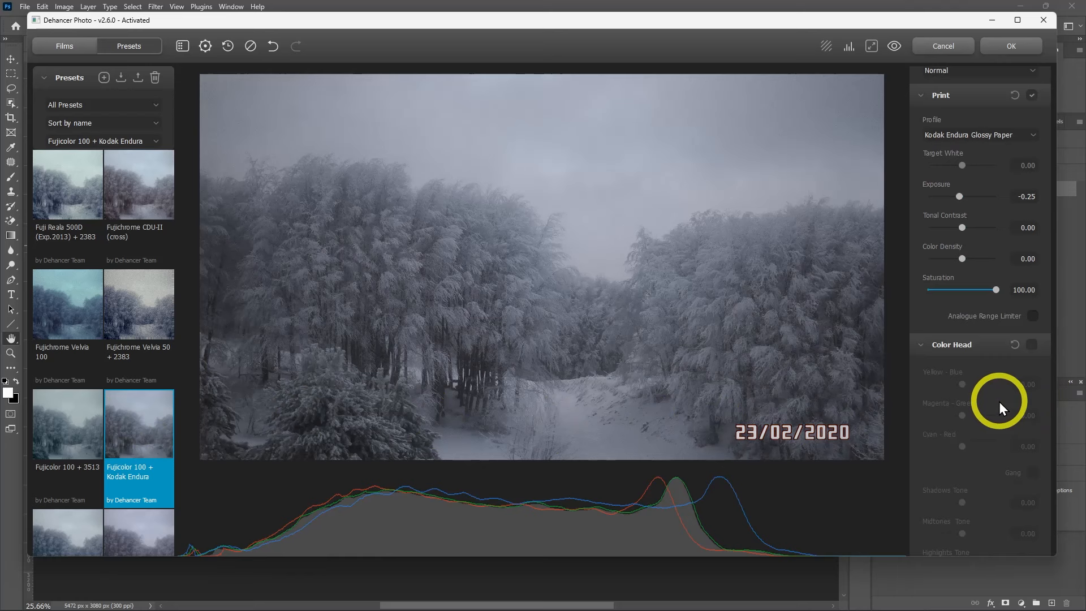
scroll(999, 402, "up", 1)
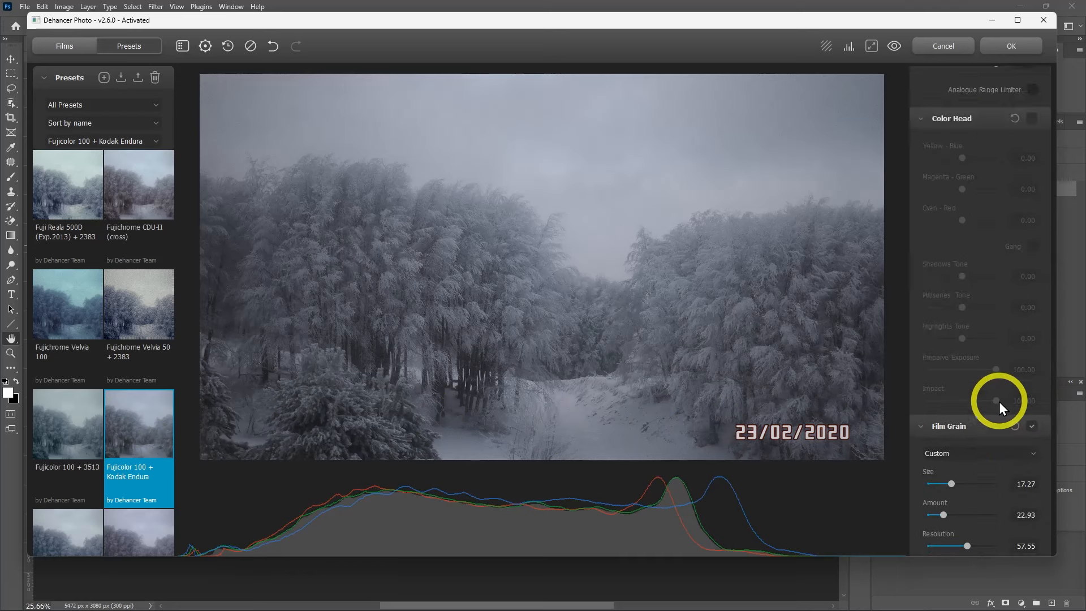
left_click(1032, 119)
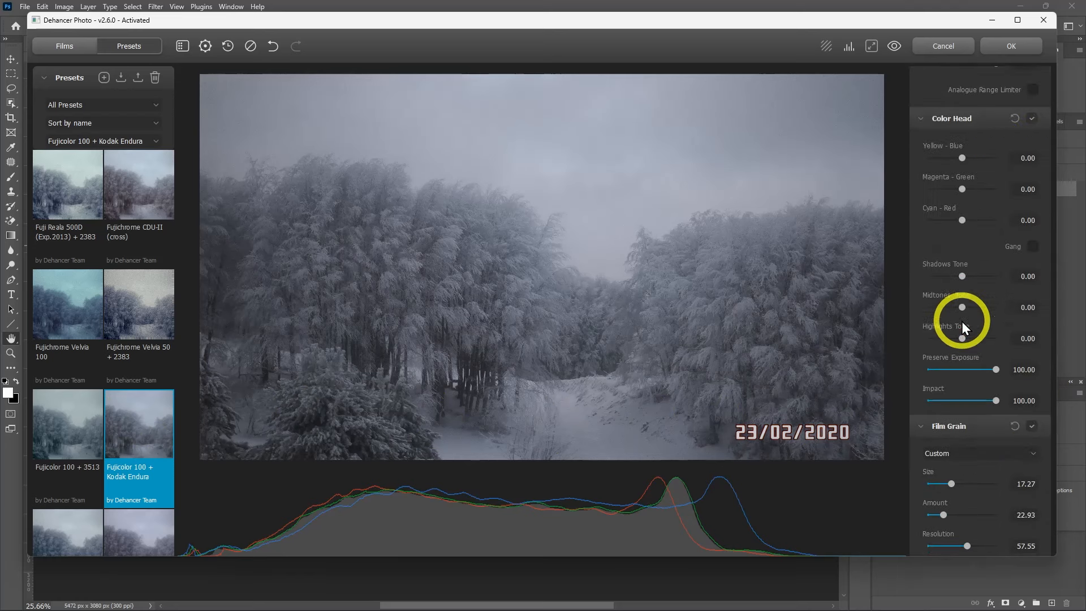
left_click_drag(961, 276, 997, 276)
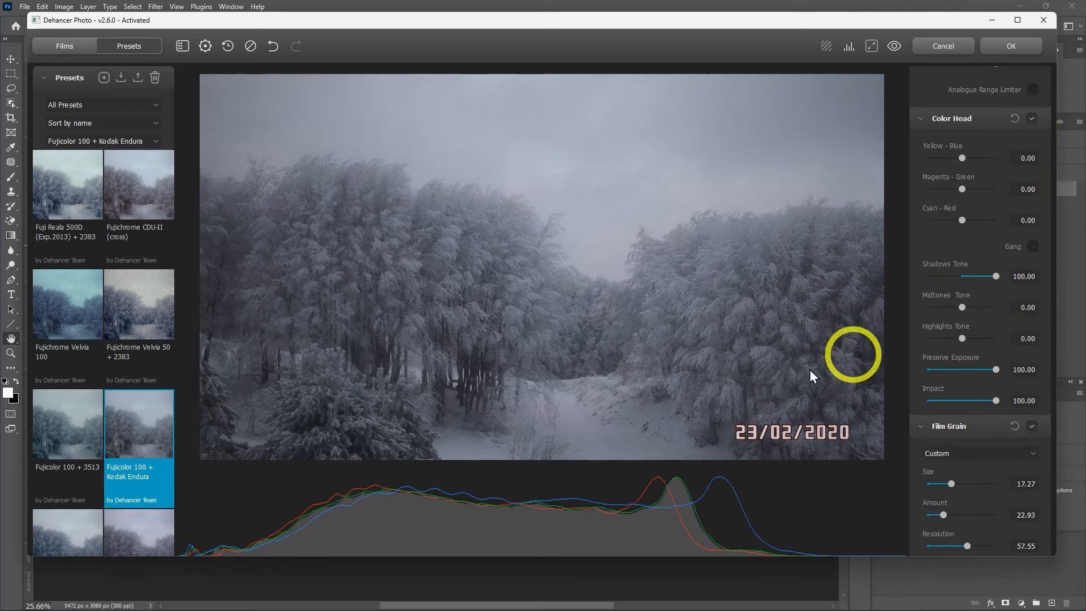
Preview the Last Edits preset and reset the photo to the Original preset
scroll(70, 294, "up", 10)
scroll(70, 293, "up", 3)
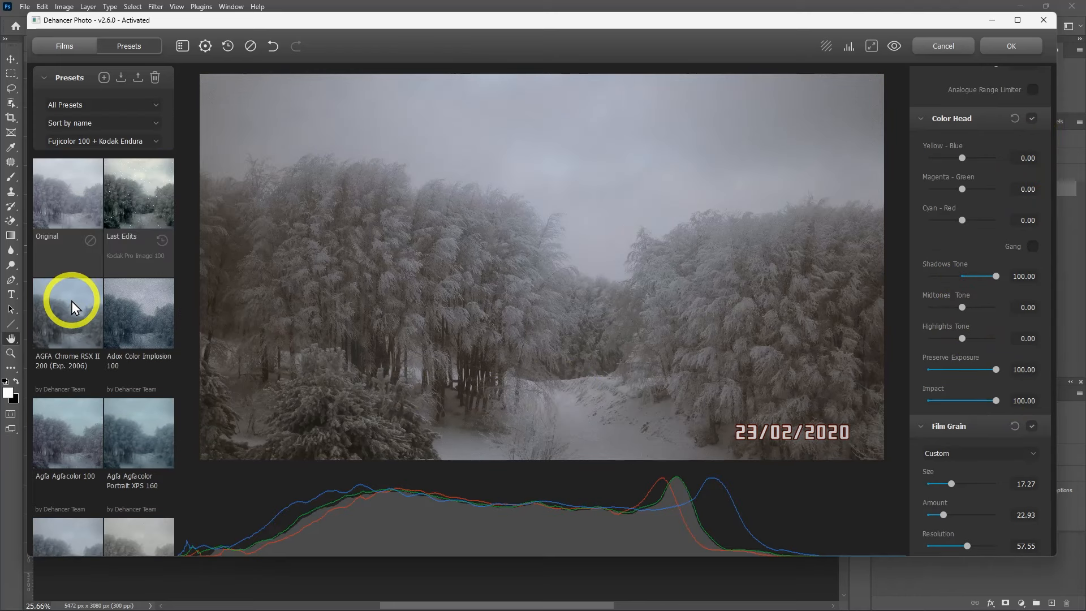
left_click(137, 213)
left_click(68, 198)
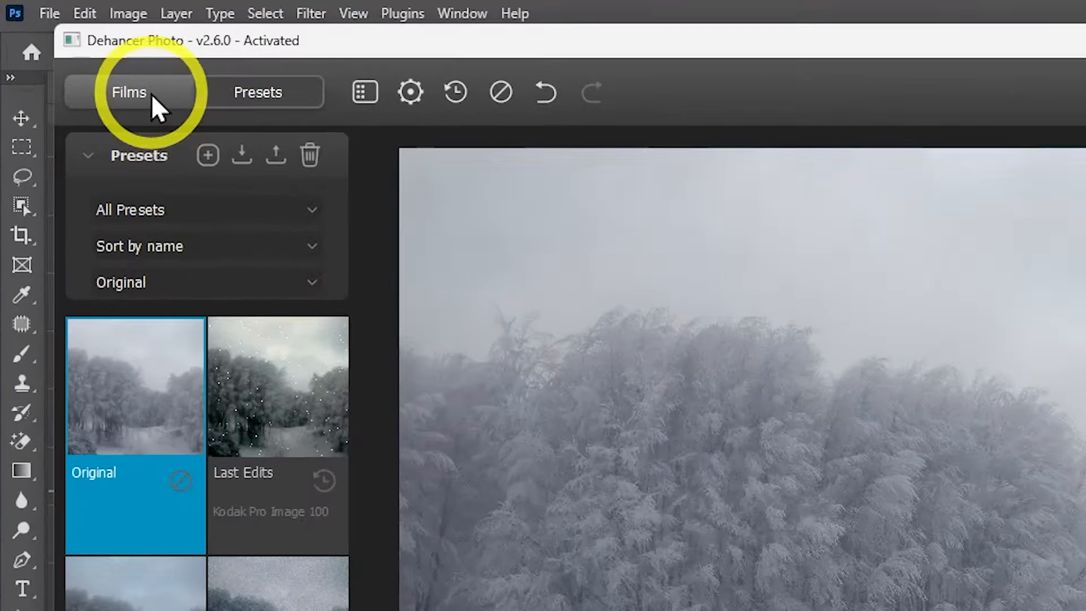
Choose the Kodak Kodachrome 64 (Experimental) film and enable the Film Profile
left_click(97, 69)
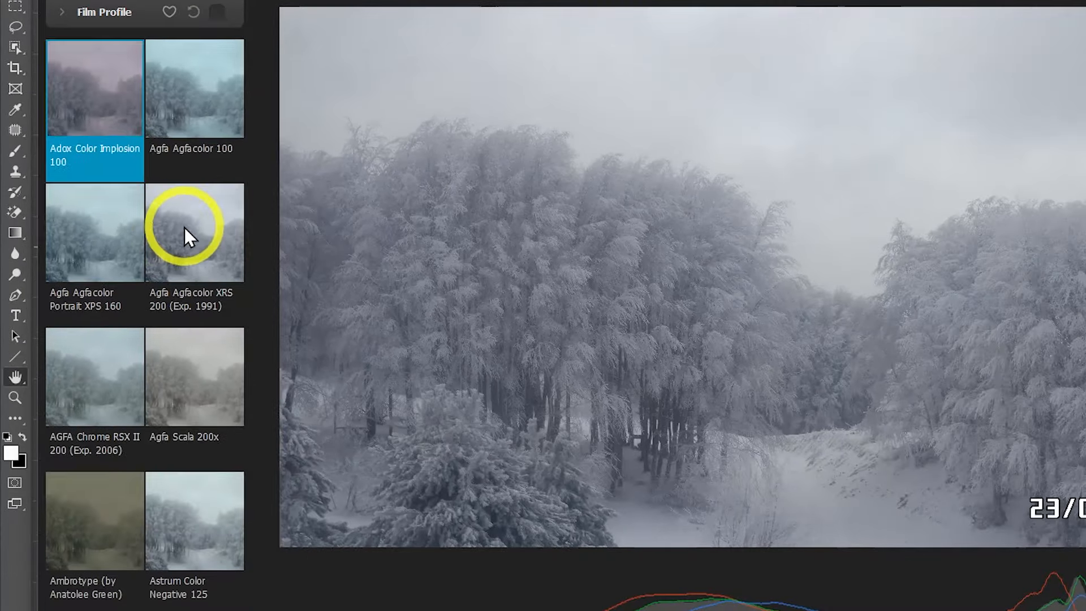
scroll(226, 396, "down", 10)
scroll(184, 228, "down", 15)
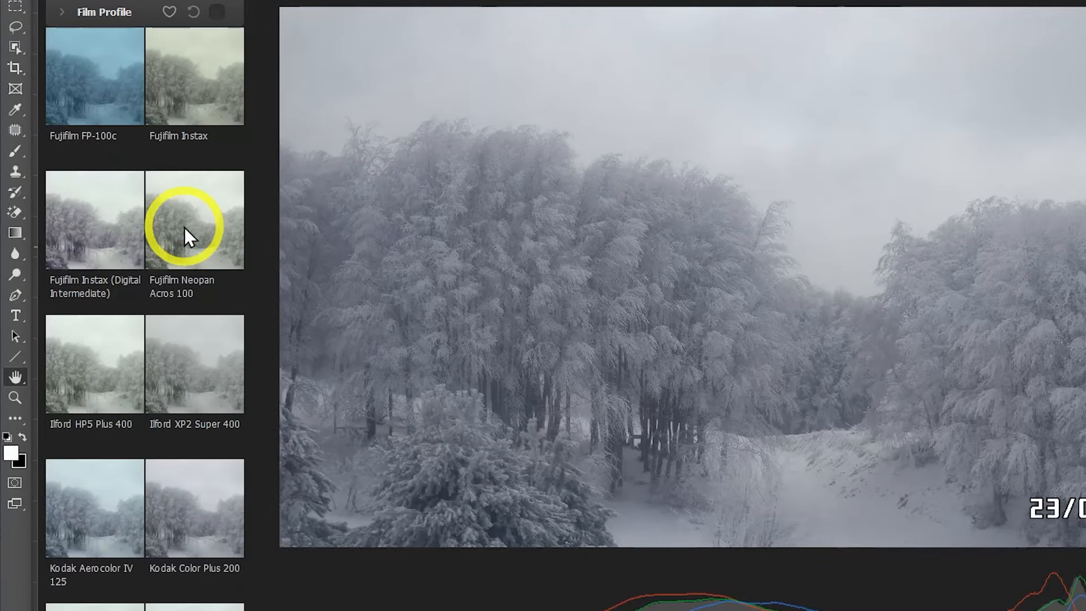
left_click(198, 370)
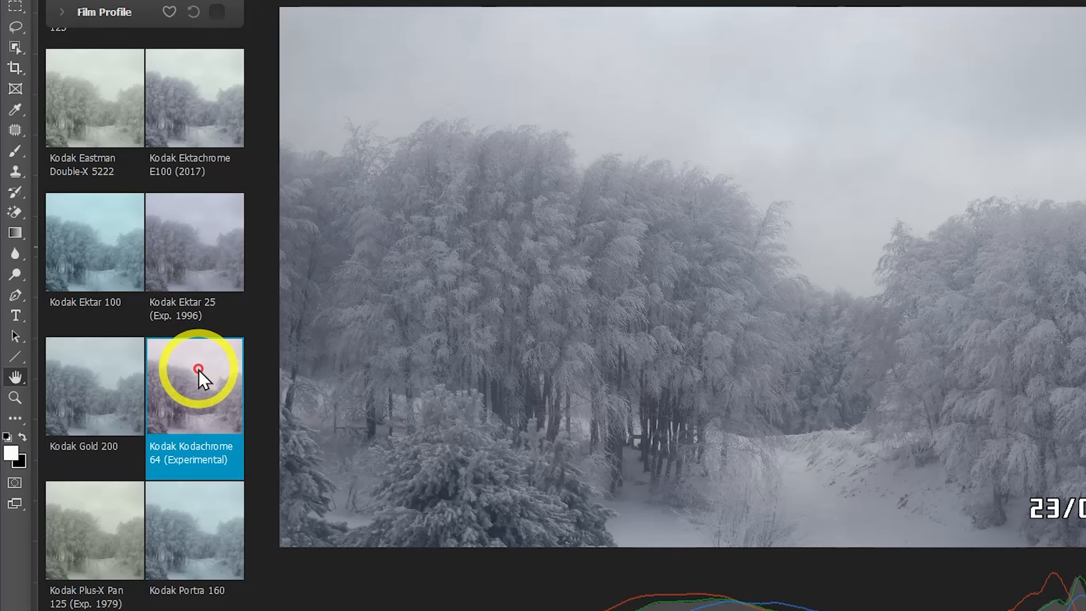
left_click(217, 17)
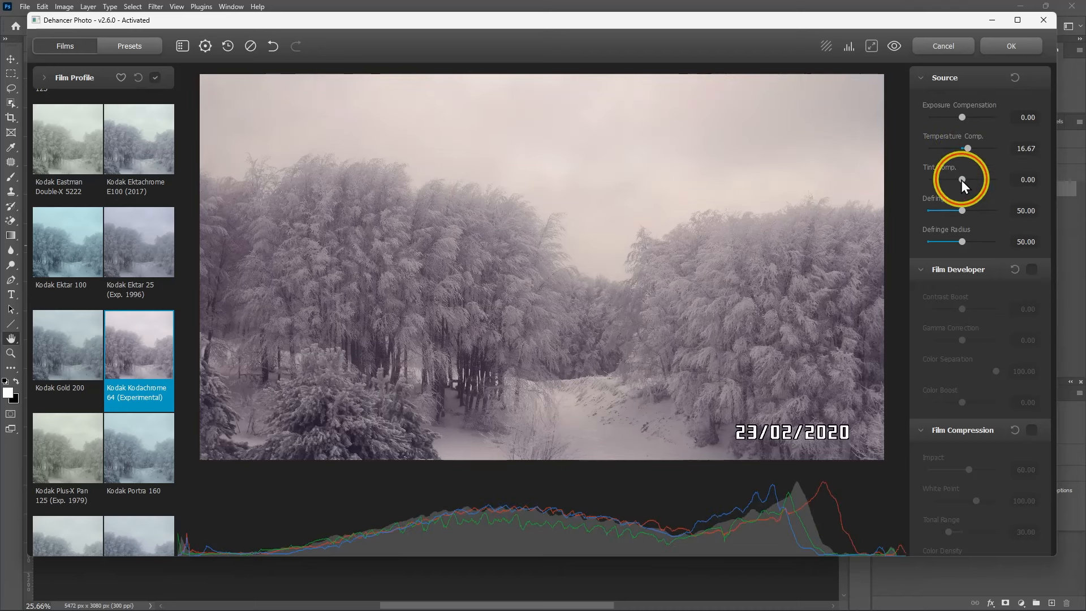
Set the source Tint Comp. to -15 and Exposure Compensation to -0.10
left_click_drag(959, 181, 957, 181)
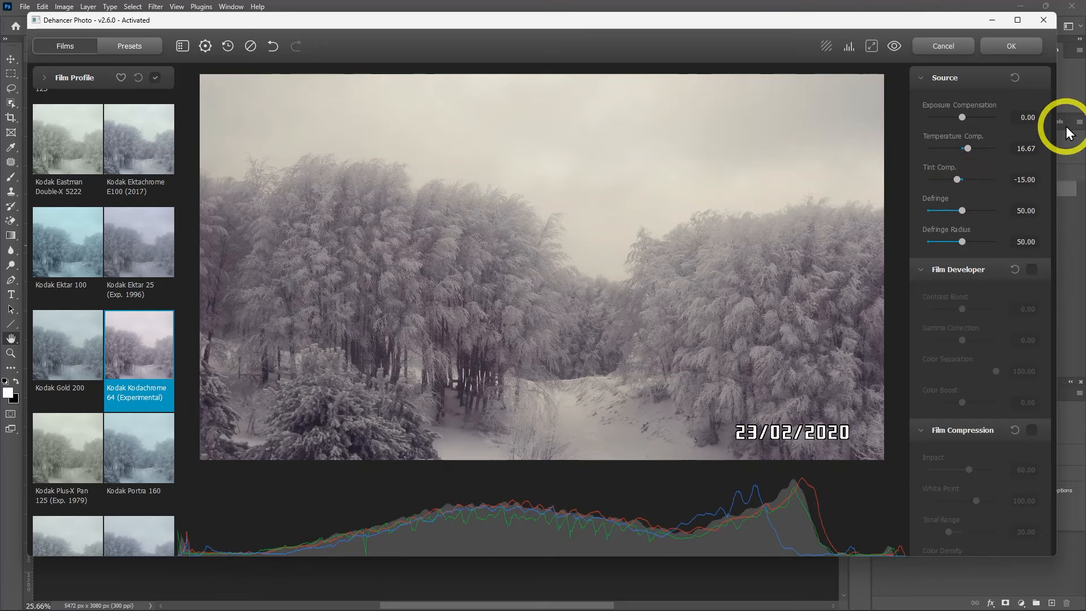
left_click_drag(961, 118, 961, 117)
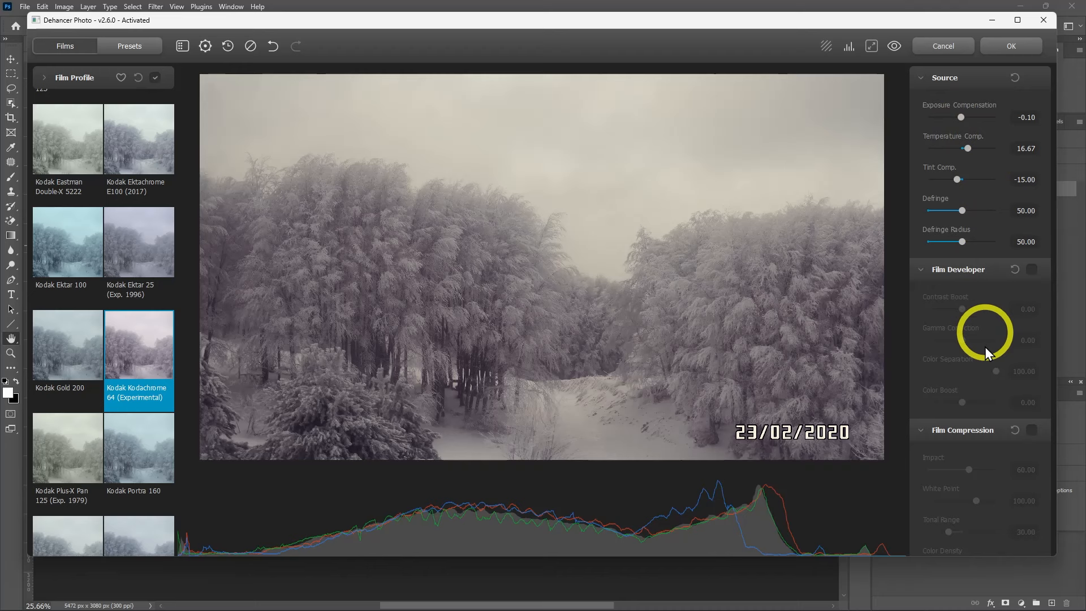
Enable Film Developer and set Contrast Boost to 35, Gamma Correction to 10.83 and Color Boost to 11.67
left_click(1033, 269)
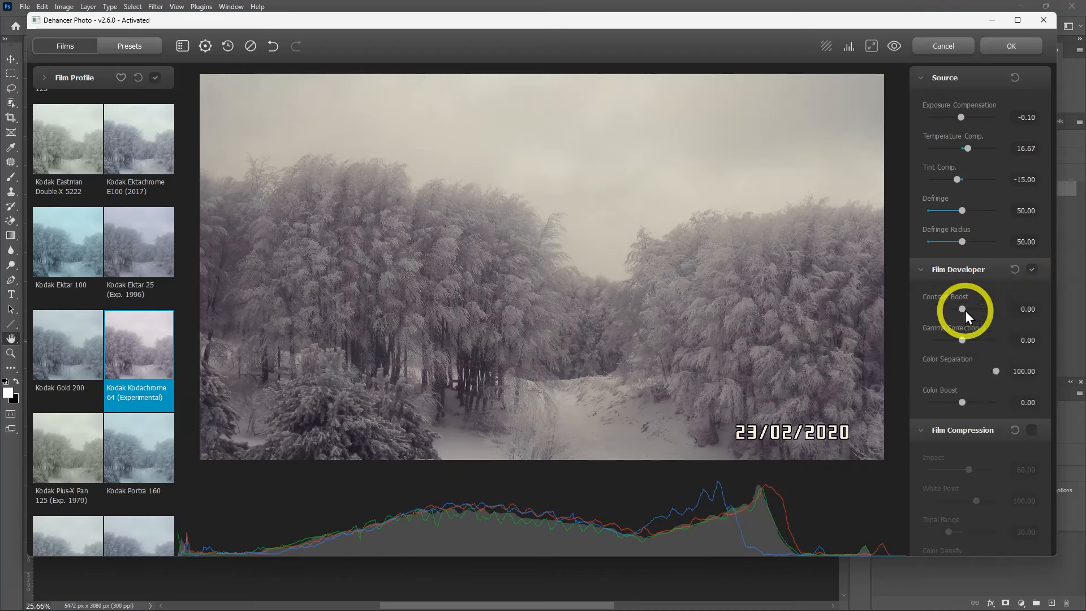
left_click_drag(964, 310, 975, 308)
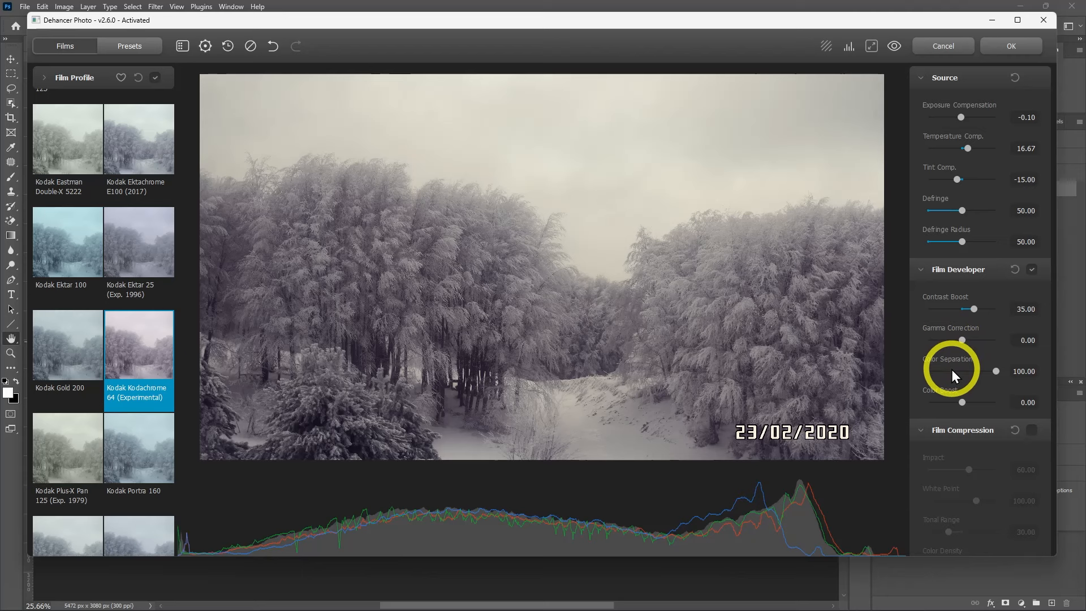
left_click_drag(965, 341, 965, 339)
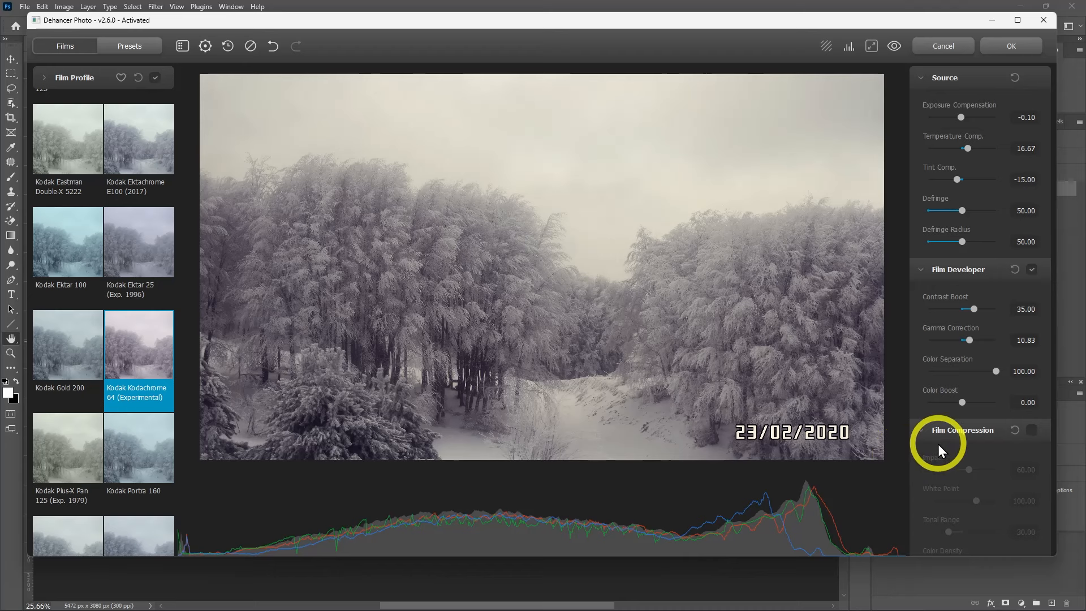
left_click_drag(963, 402, 966, 403)
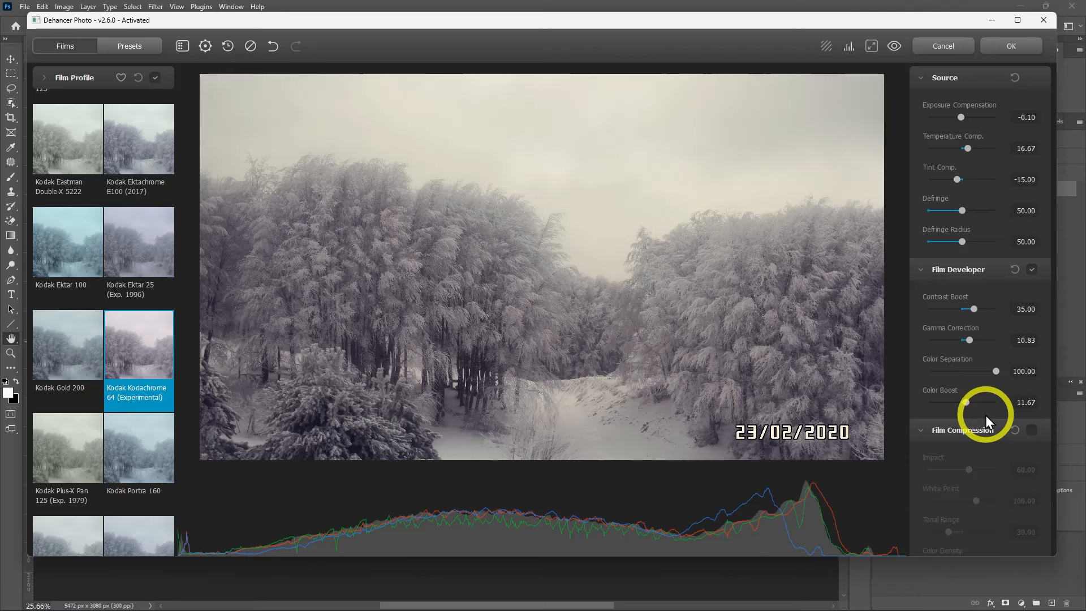
Enable Film Compression and set its Impact to 100
scroll(985, 416, "down", 2)
left_click(1032, 317)
scroll(1032, 317, "down", 1)
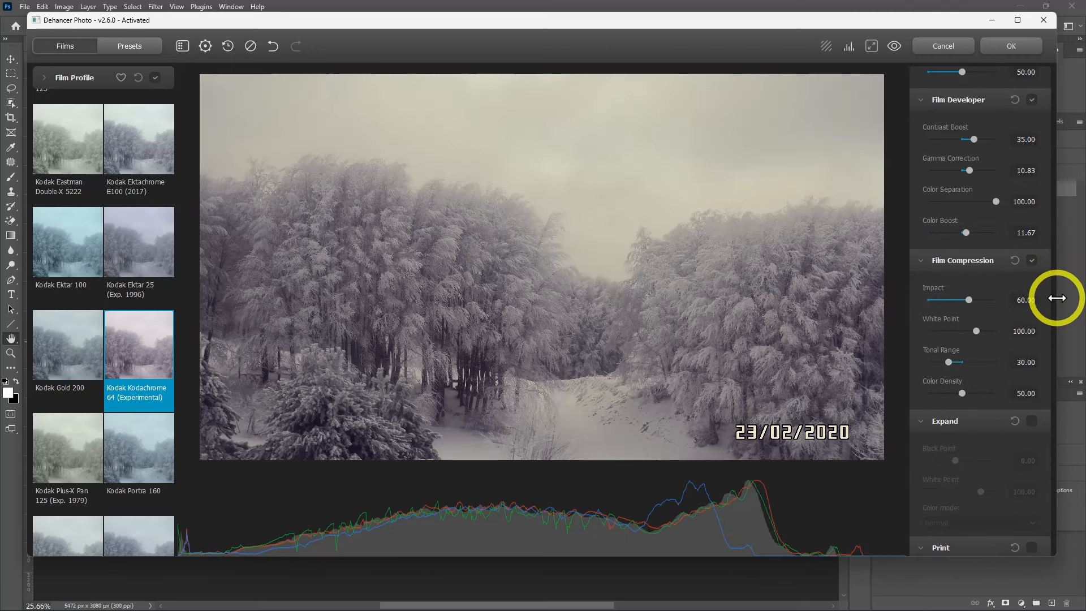
left_click_drag(969, 298, 1044, 305)
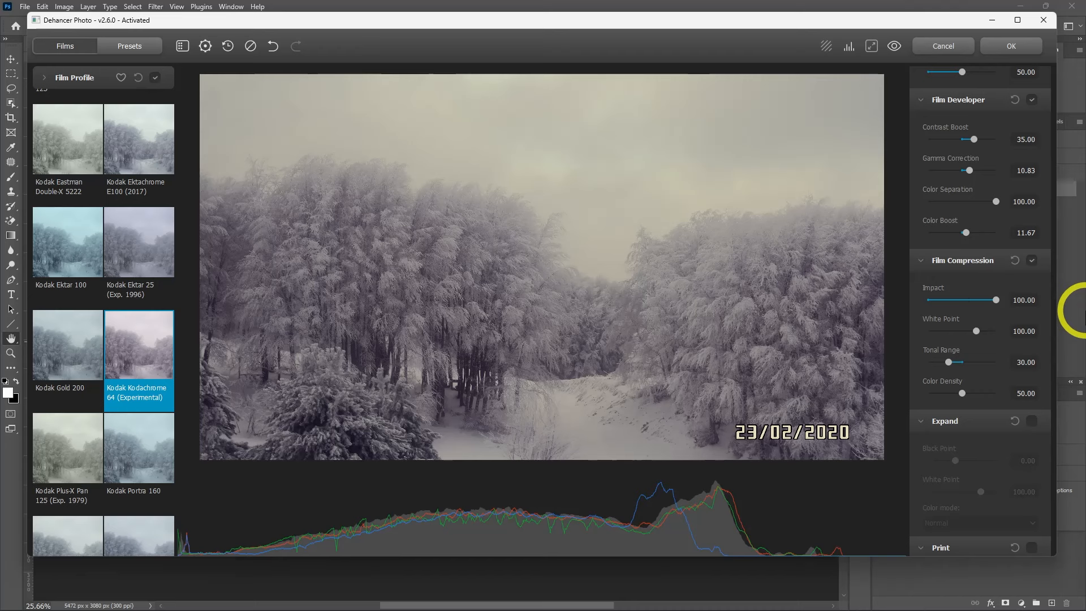
Compare the graded photo with the original by switching the effect preview off and back on
left_click(894, 47)
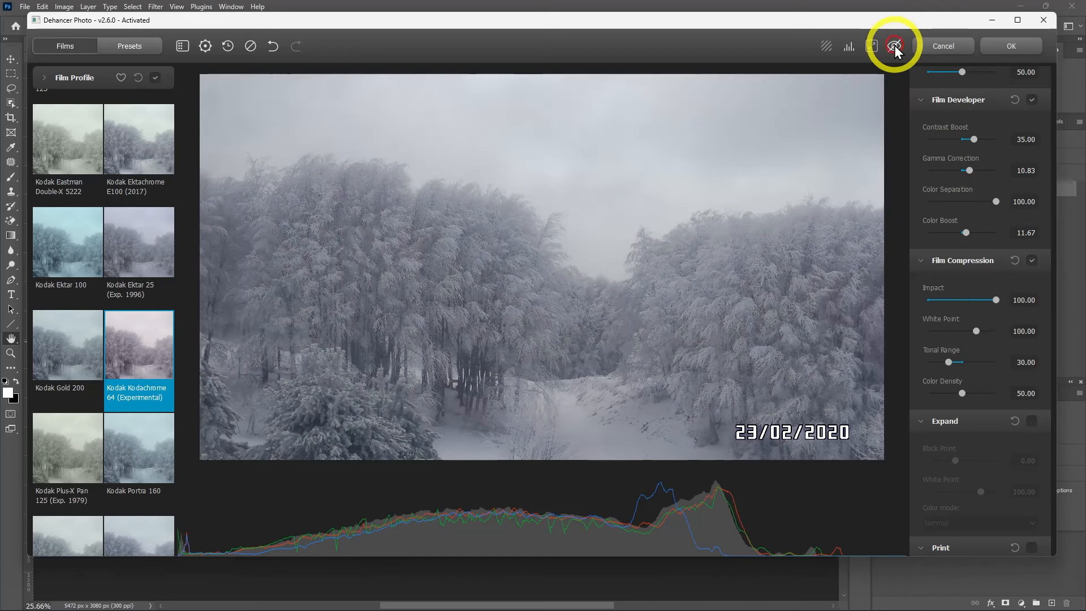
left_click(895, 47)
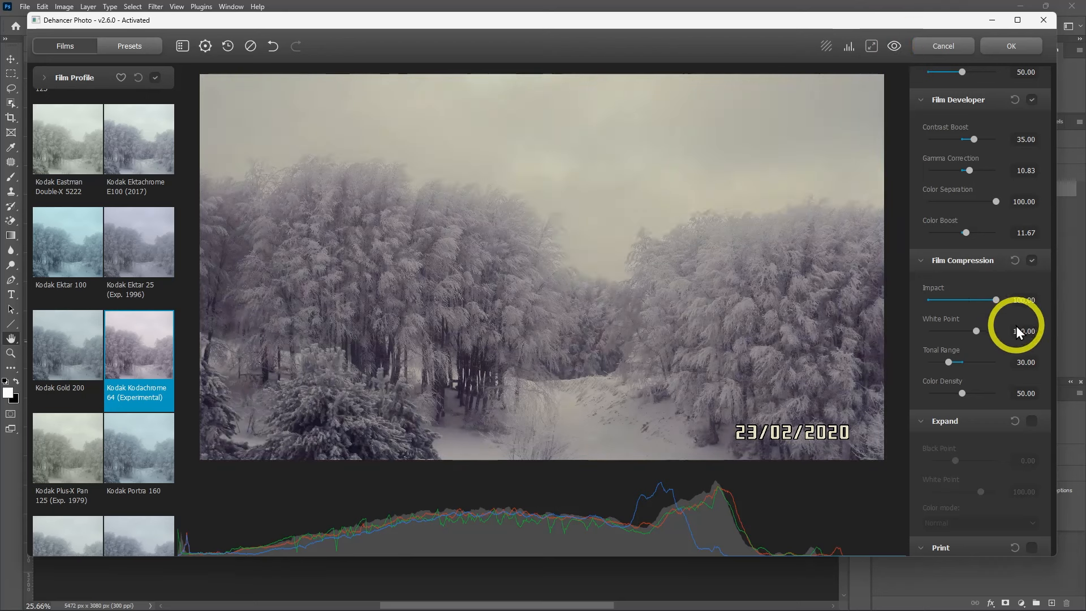
Enable Expand and set its Black Point to 7.08 and White Point to 102.75
scroll(1016, 326, "down", 2)
left_click(1032, 308)
left_click_drag(956, 348, 979, 378)
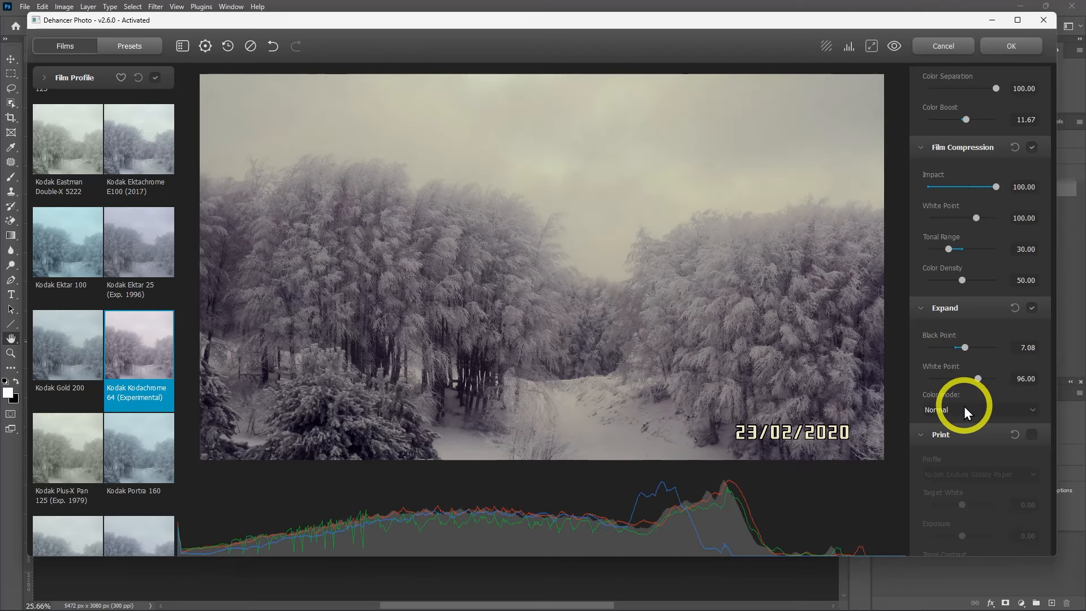
Enable Print and choose the Fujifilm 3513 Print film profile
scroll(1040, 381, "down", 4)
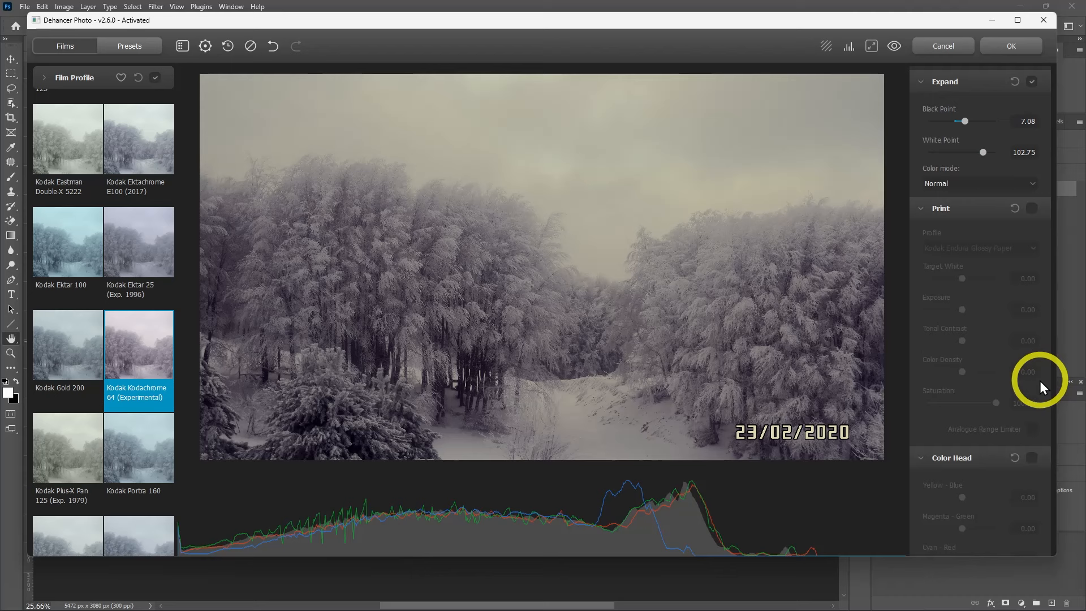
left_click(1031, 209)
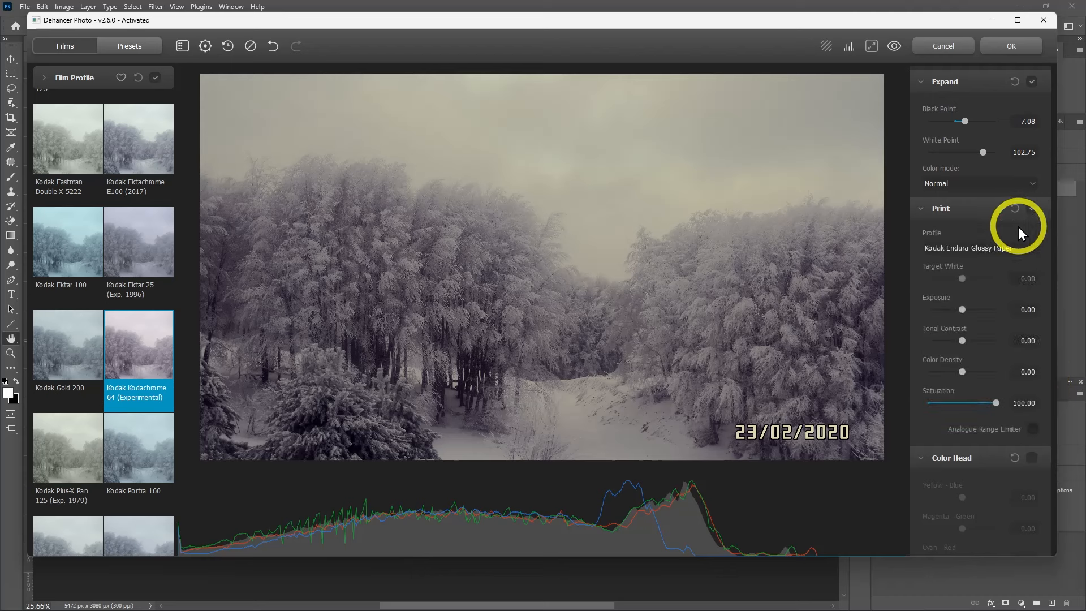
left_click(999, 249)
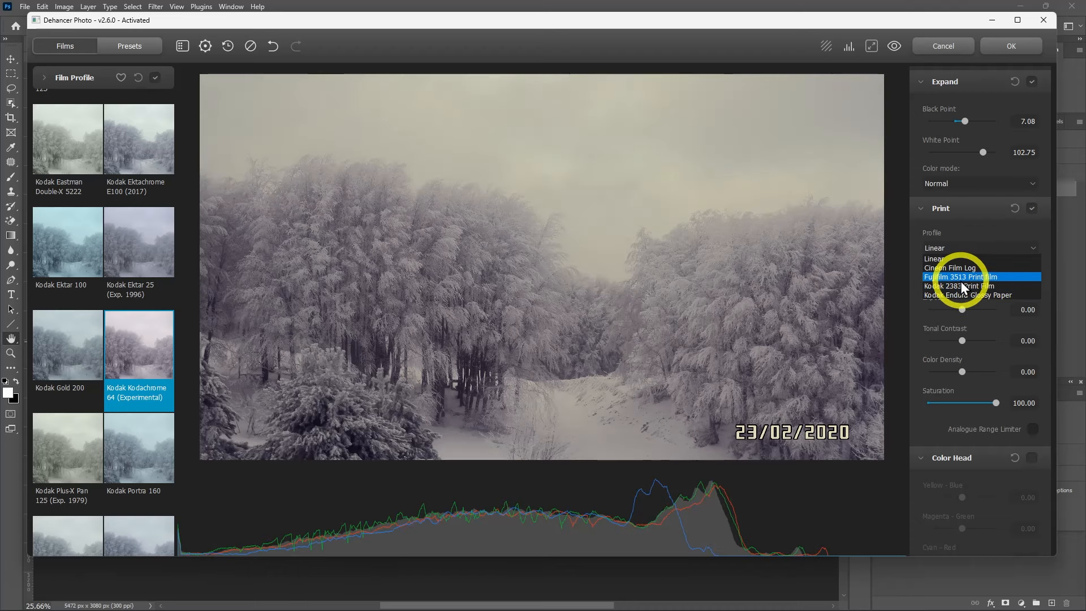
left_click(962, 278)
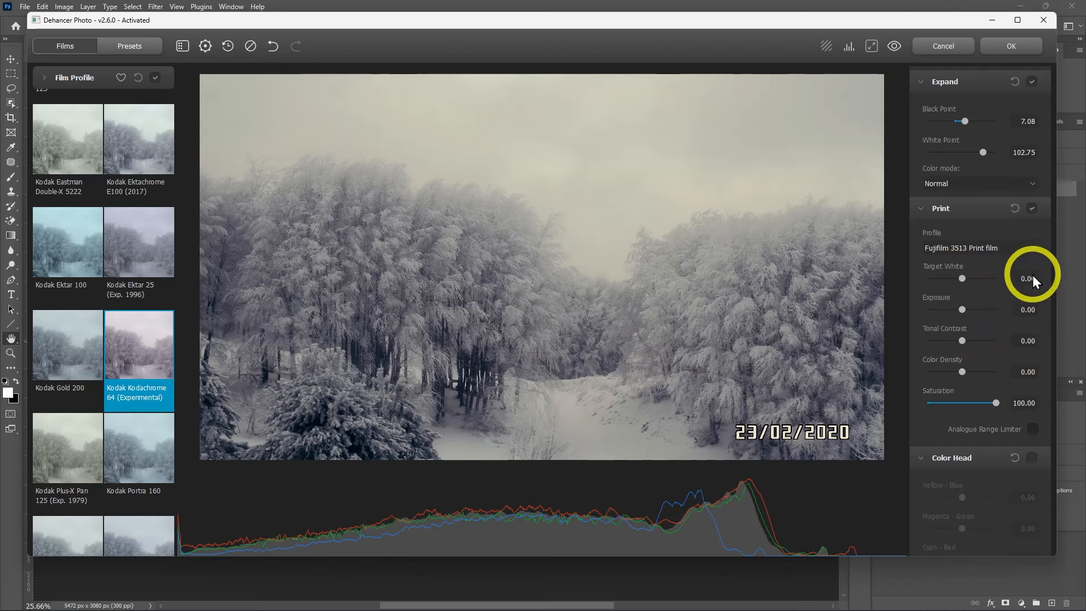
Set Expand's White Point to 110.25 and its Black Point to 12.50
scroll(1033, 275, "up", 2)
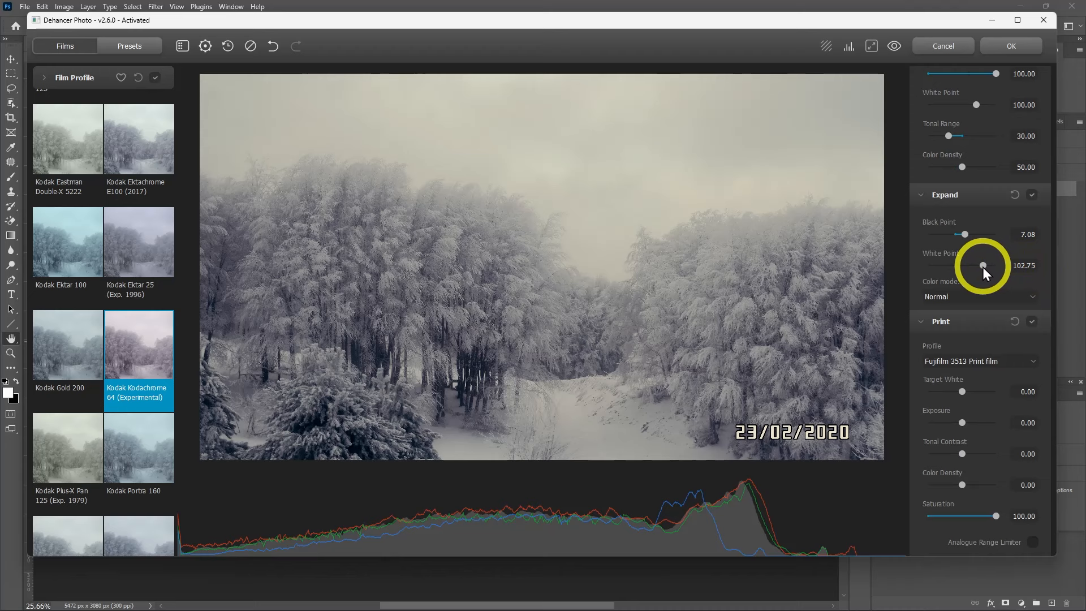
left_click_drag(983, 265, 996, 261)
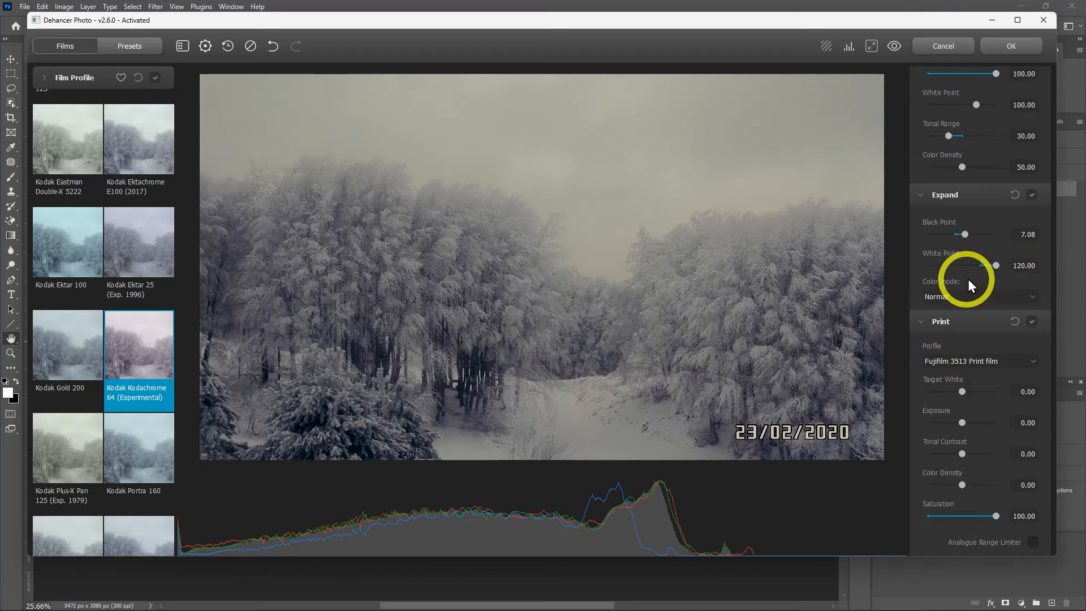
left_click_drag(990, 268, 973, 234)
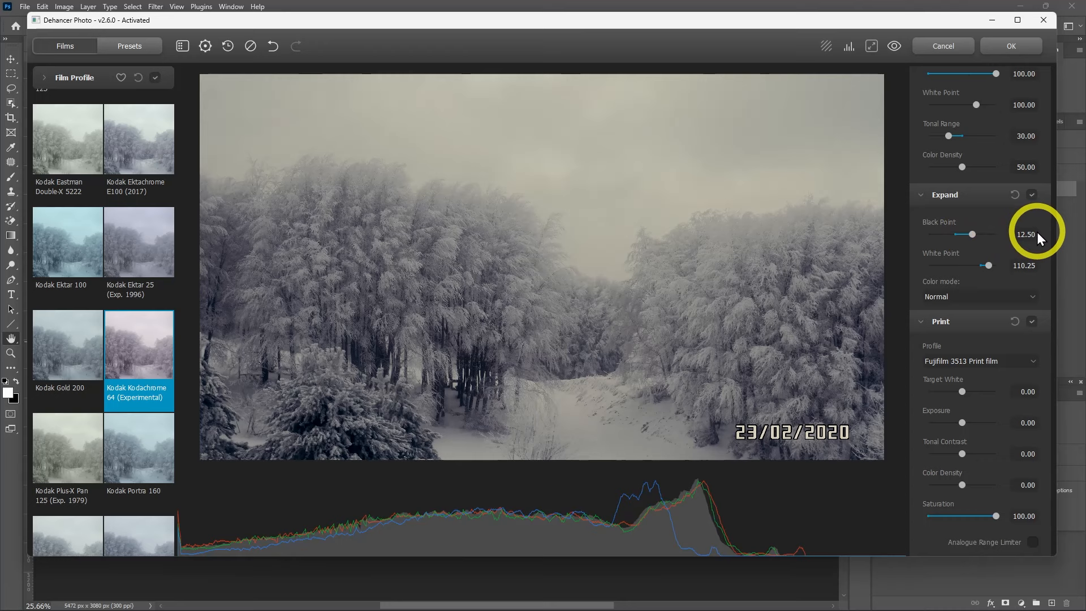
Enable Color Head with Gang on and set Yellow-Blue, Magenta-Green and Cyan-Red together to -16.67
scroll(976, 247, "up", 5)
scroll(1034, 309, "down", 10)
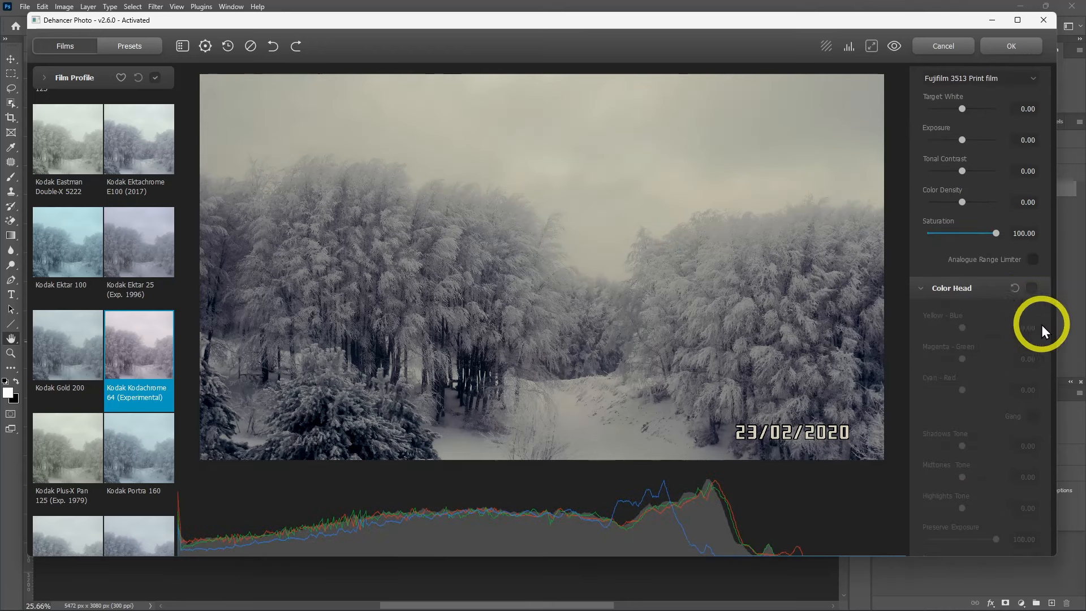
left_click(1031, 289)
scroll(1027, 303, "down", 1)
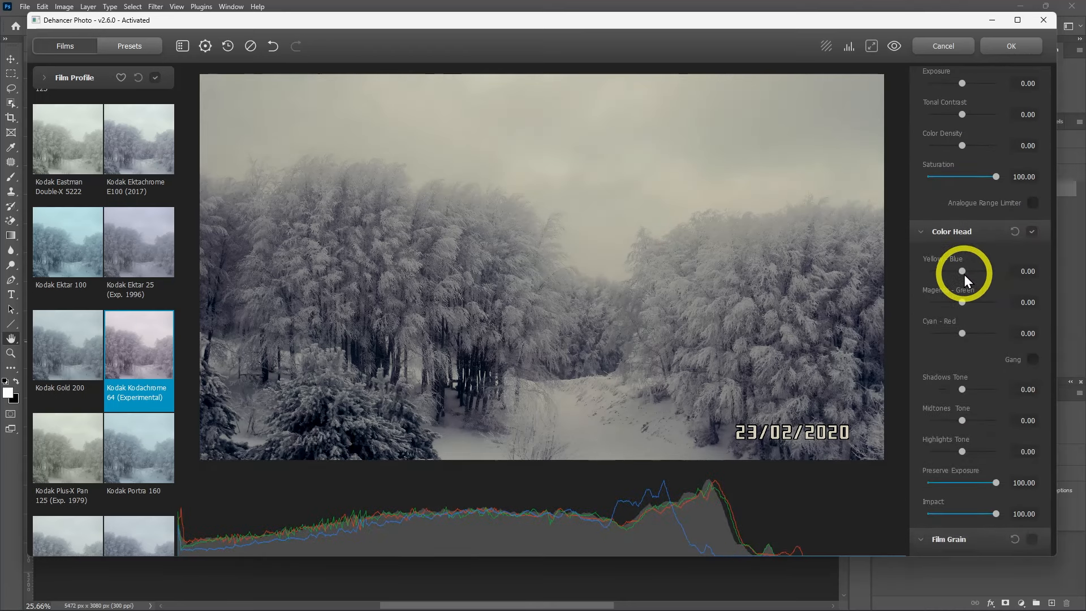
left_click(1033, 360)
mouse_move(962, 334)
left_mouse_down()
mouse_move(976, 335)
mouse_move(951, 336)
left_mouse_up()
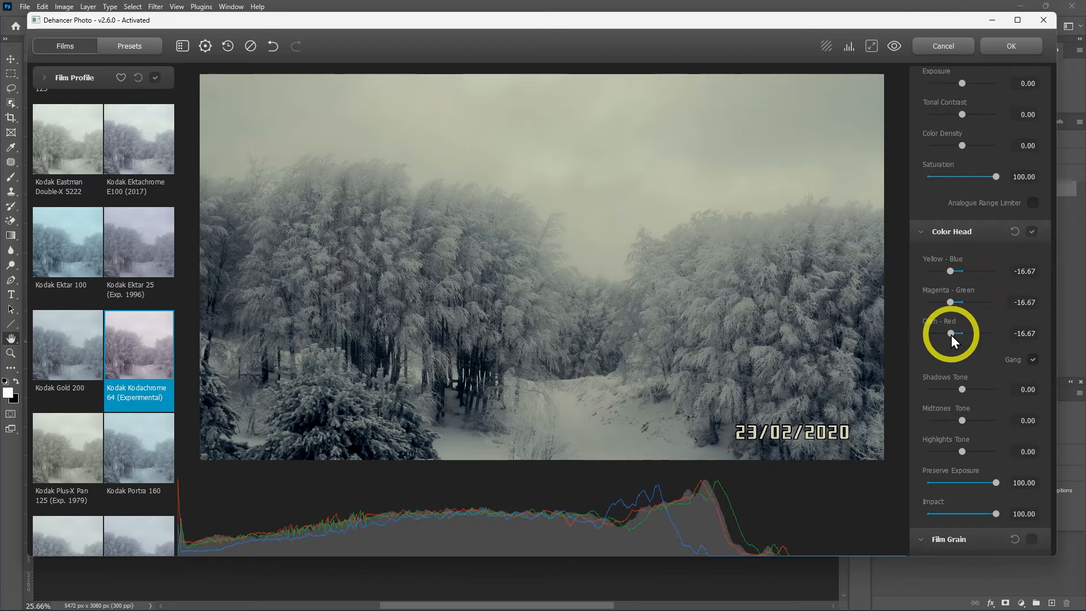
Turn off Gang and set Magenta-Green to -20, Shadows Tone to 60 and Highlights Tone to 41.67
left_click(1033, 360)
left_click_drag(950, 304, 1003, 332)
scroll(991, 355, "down", 1)
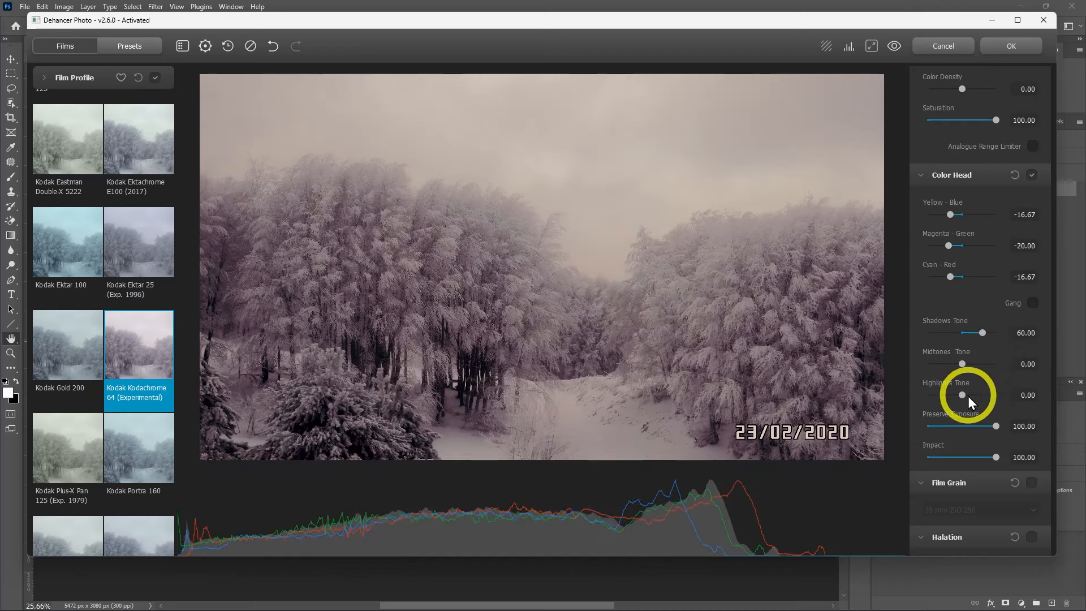
left_click_drag(969, 396, 977, 396)
Enable Film Grain, view its presets and keep 35 mm ISO 250
scroll(993, 392, "down", 5)
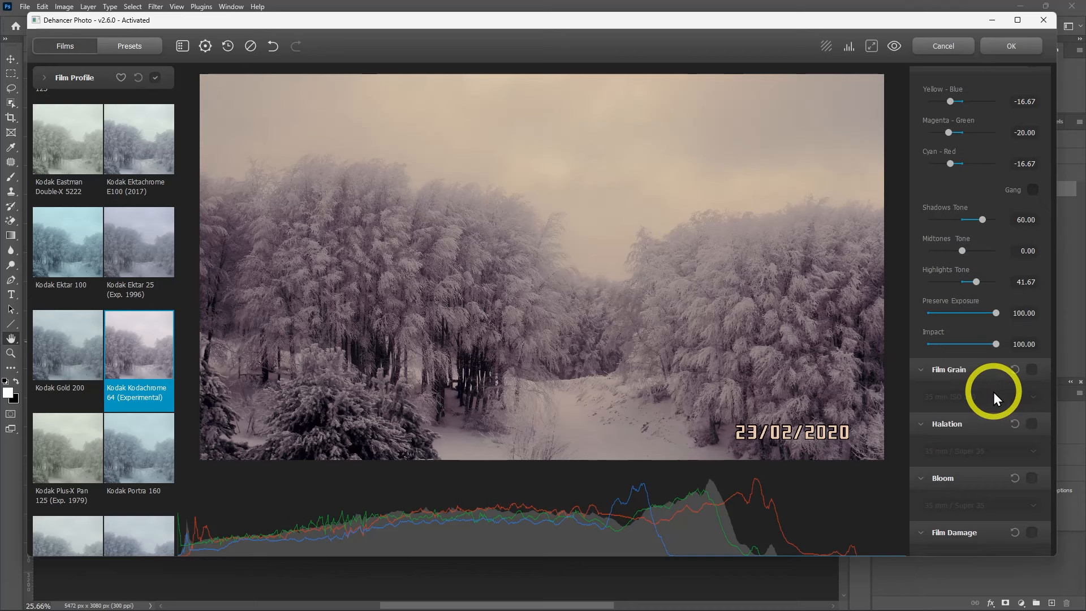
left_click(1032, 313)
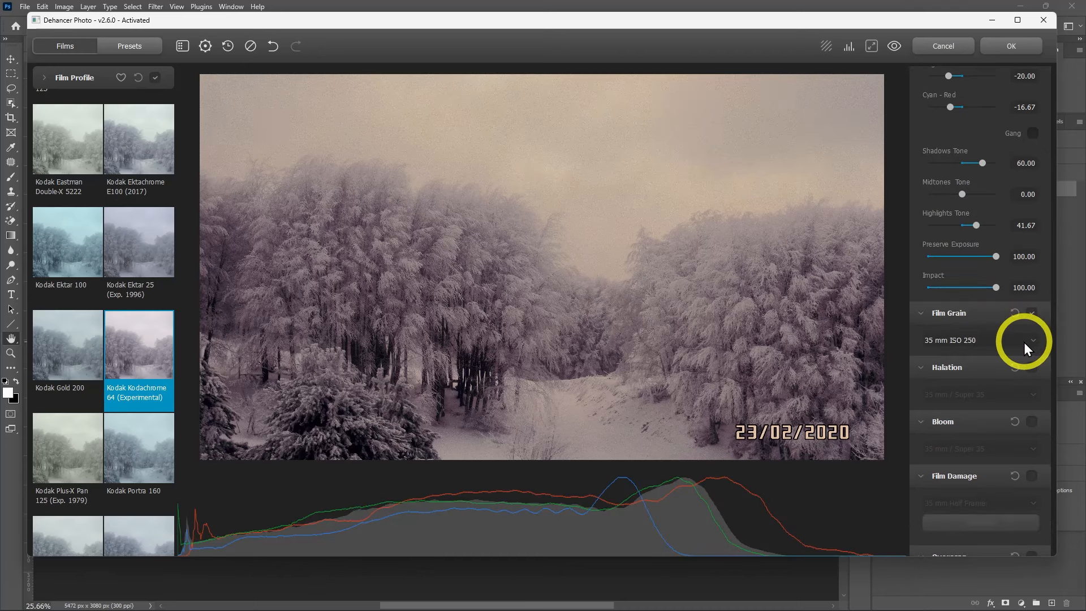
left_click(1025, 341)
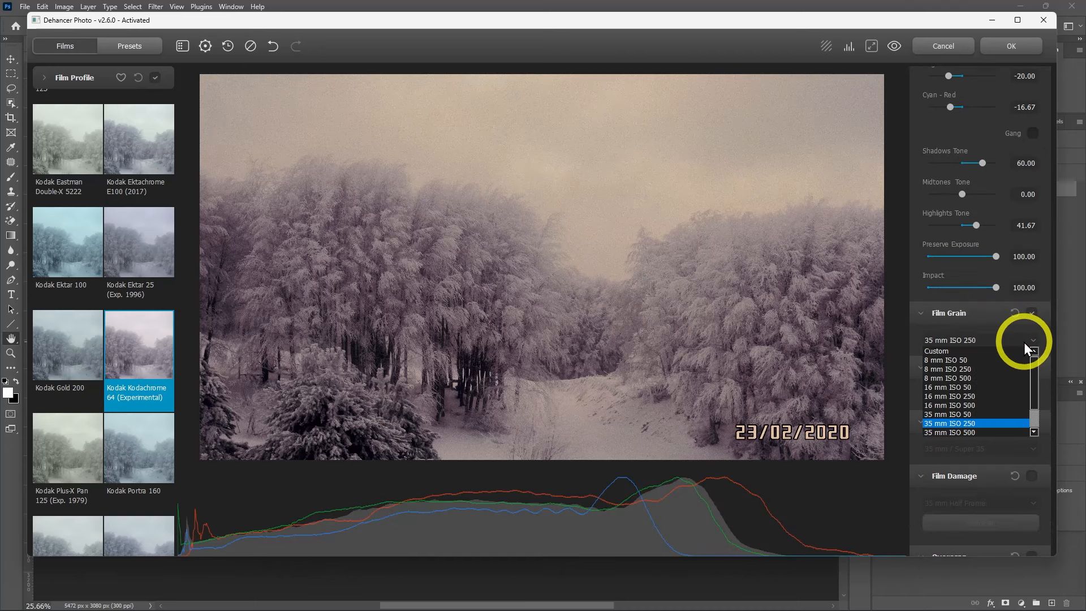
left_click(1025, 342)
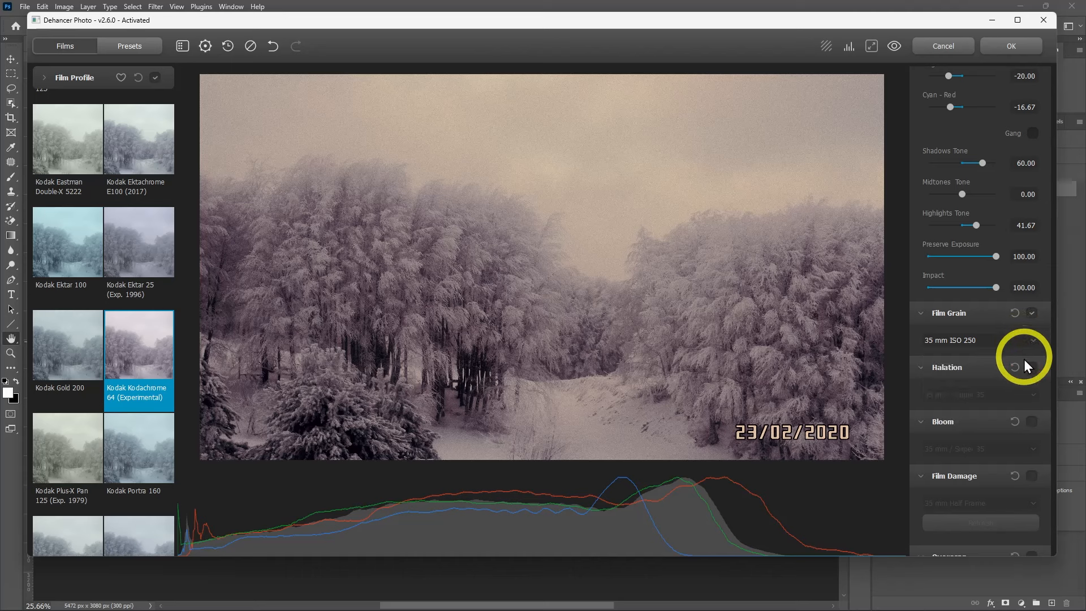
Enable Film Damage, apply the 35 mm Full Frame preset and refresh the damage pattern
scroll(1044, 383, "down", 2)
scroll(1047, 351, "down", 2)
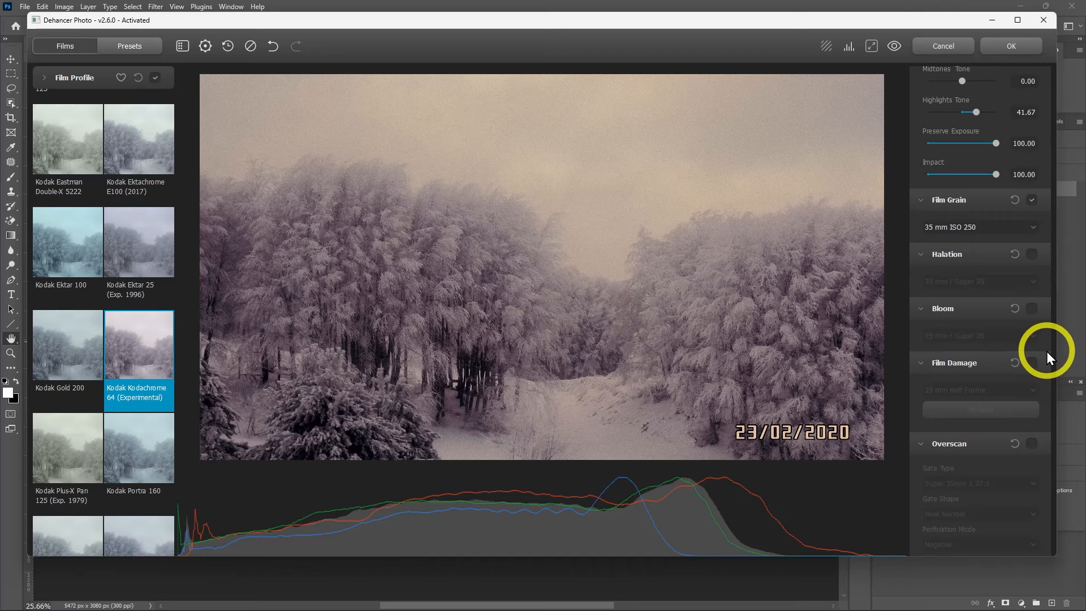
scroll(1047, 351, "down", 2)
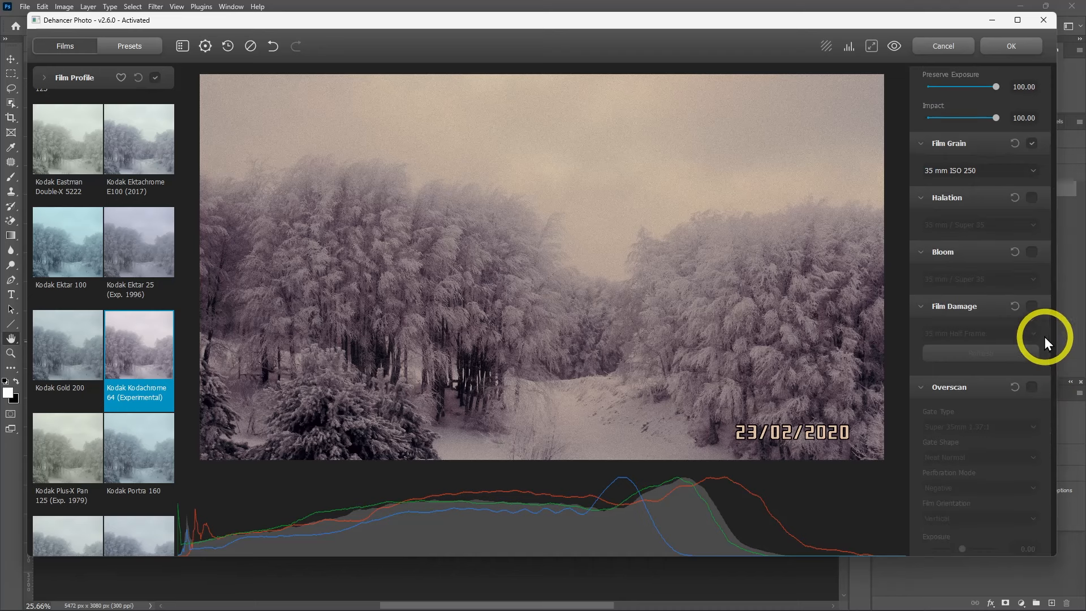
left_click(1032, 308)
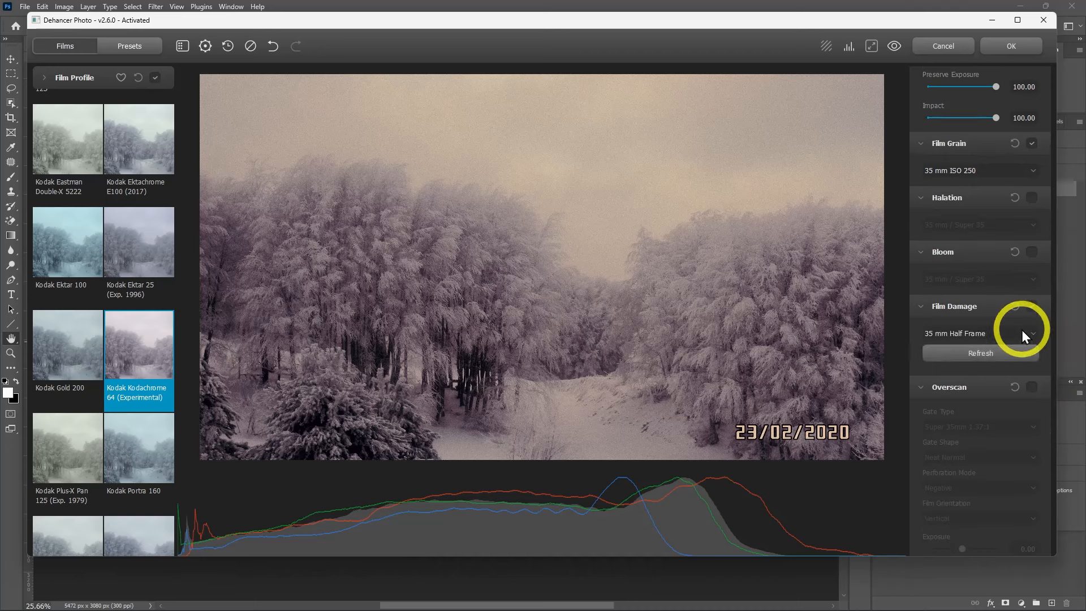
left_click(1020, 334)
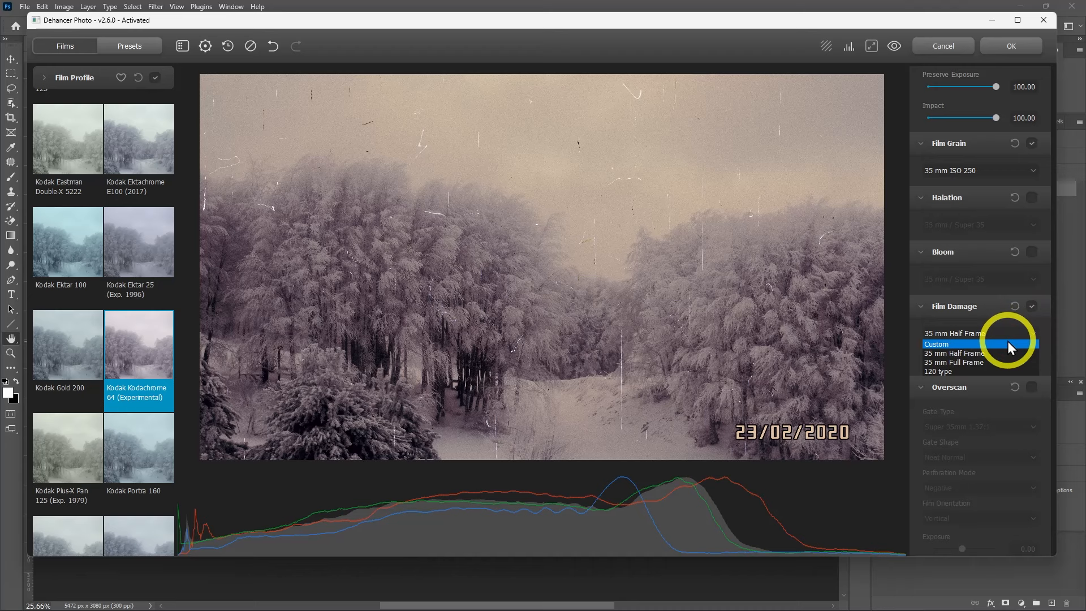
left_click(1008, 342)
scroll(979, 311, "down", 2)
left_click(949, 276)
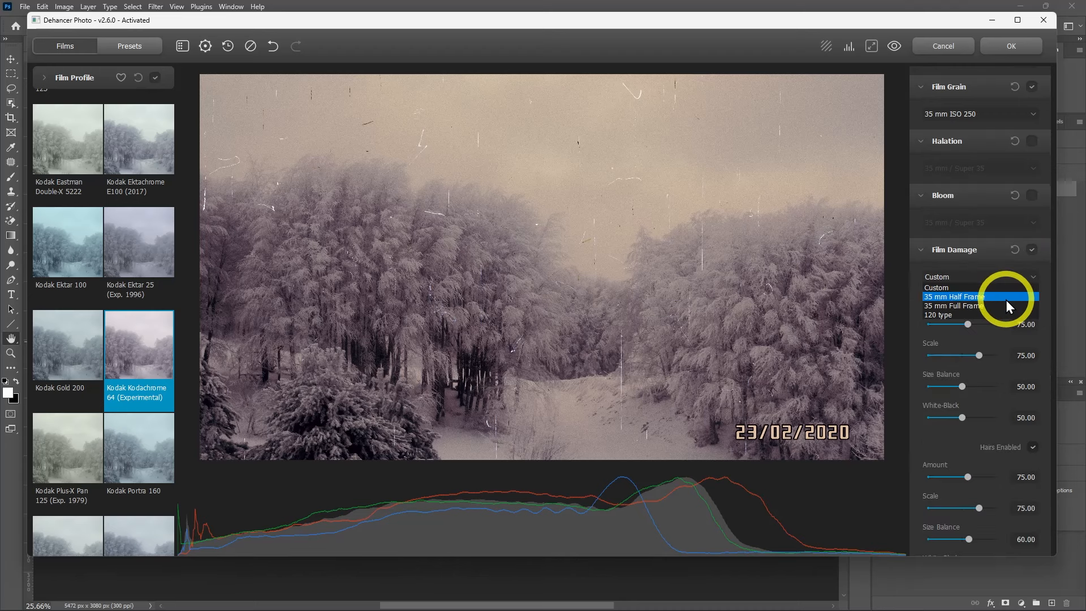
left_click(1007, 306)
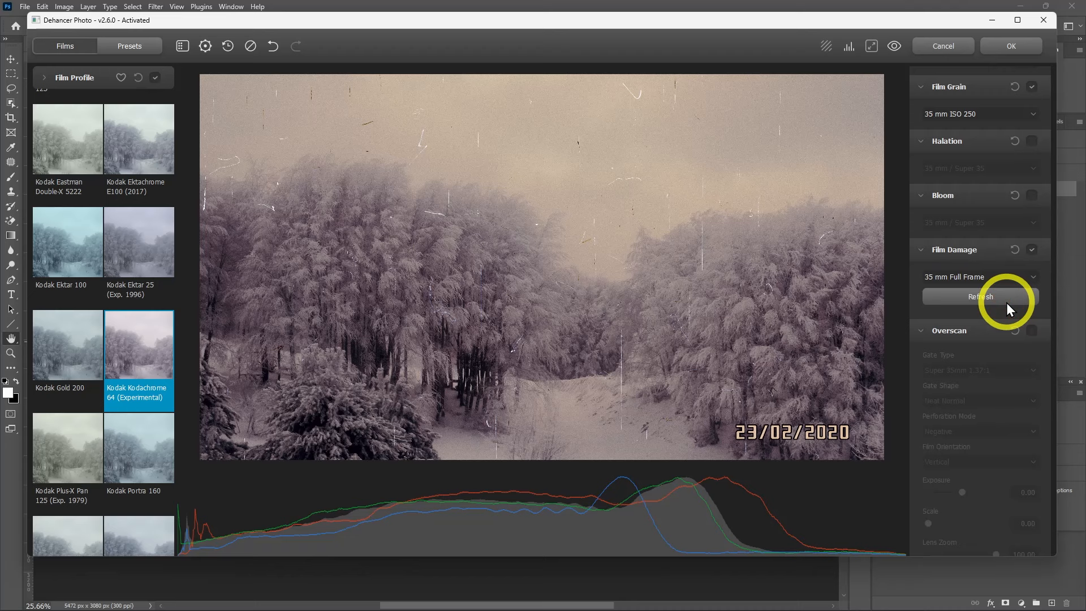
left_click(1007, 304)
Switch Film Damage to Custom and set the Dust, Hairs and Scratches Amount to 128 each
left_click(1013, 277)
left_click(1011, 286)
scroll(1030, 337, "down", 2)
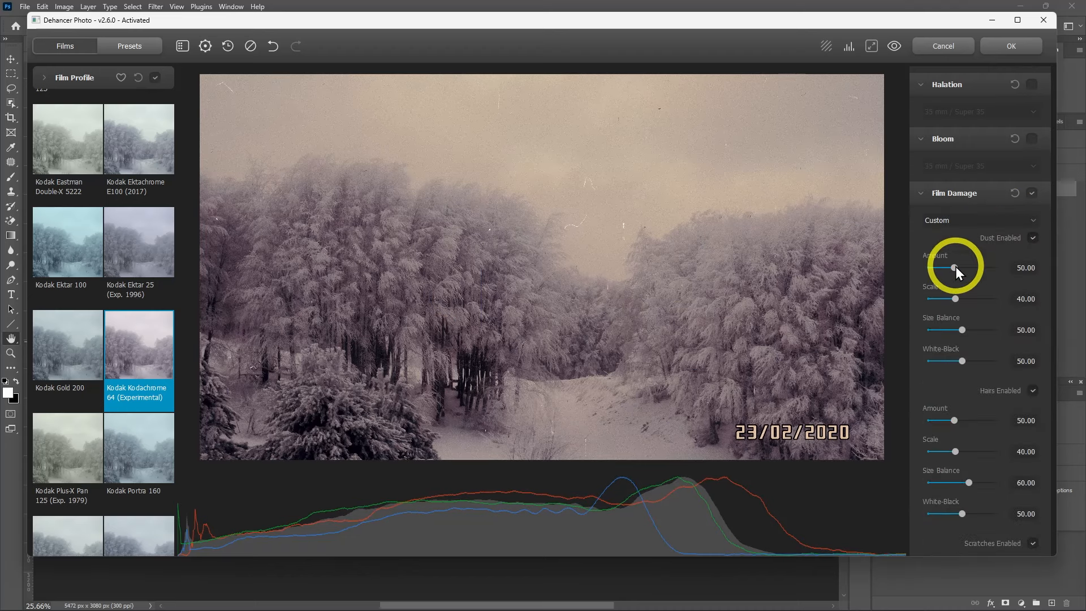
scroll(1045, 409, "down", 3)
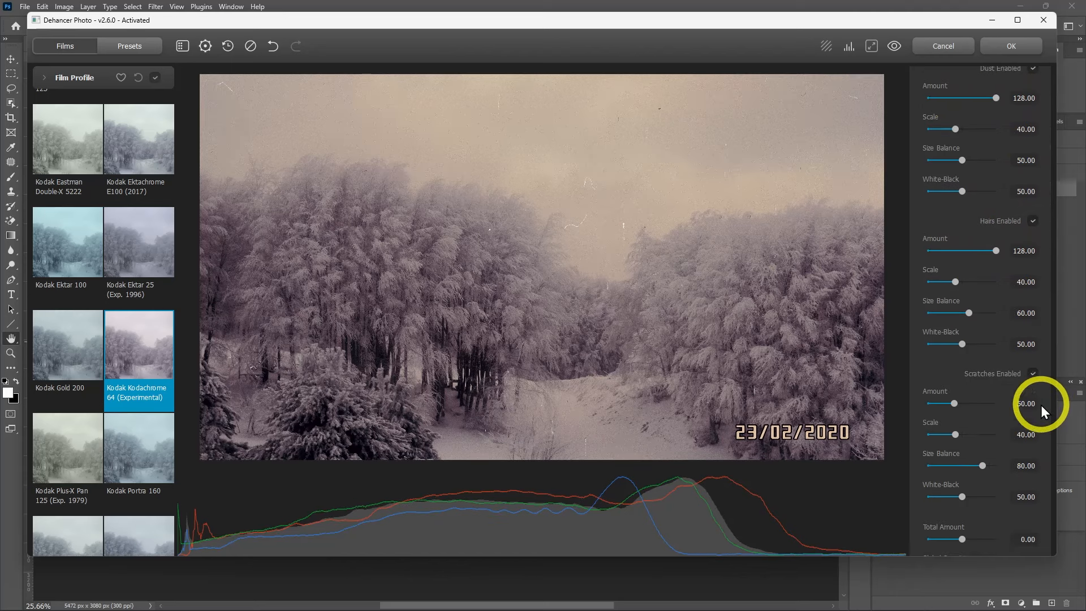
scroll(1045, 405, "down", 6)
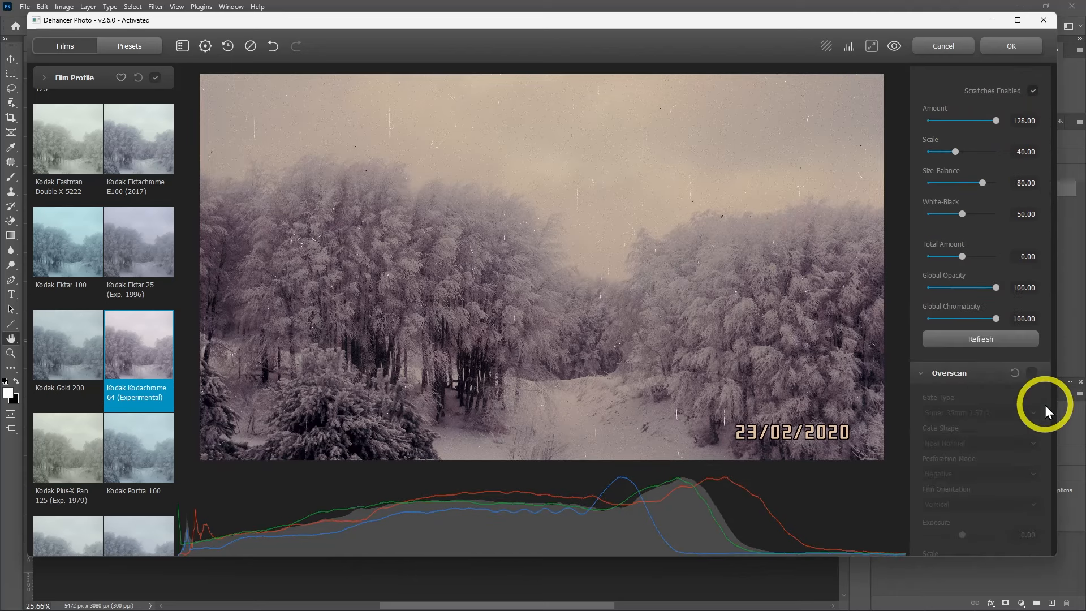
Enable Vignette and set its Exposure to -0.50
scroll(1045, 405, "down", 2)
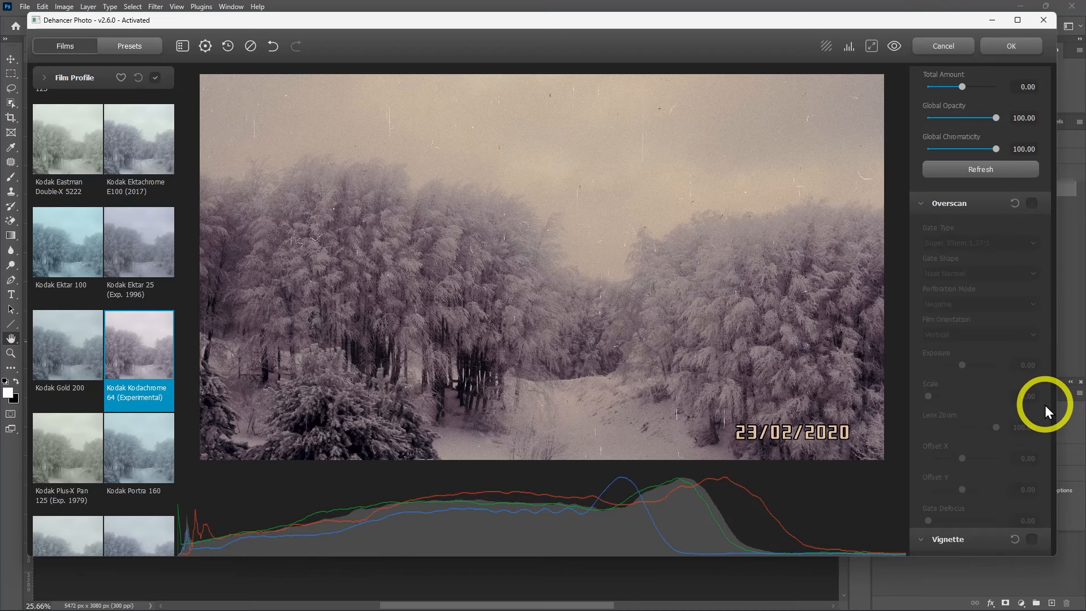
scroll(1044, 405, "down", 2)
left_click(1034, 408)
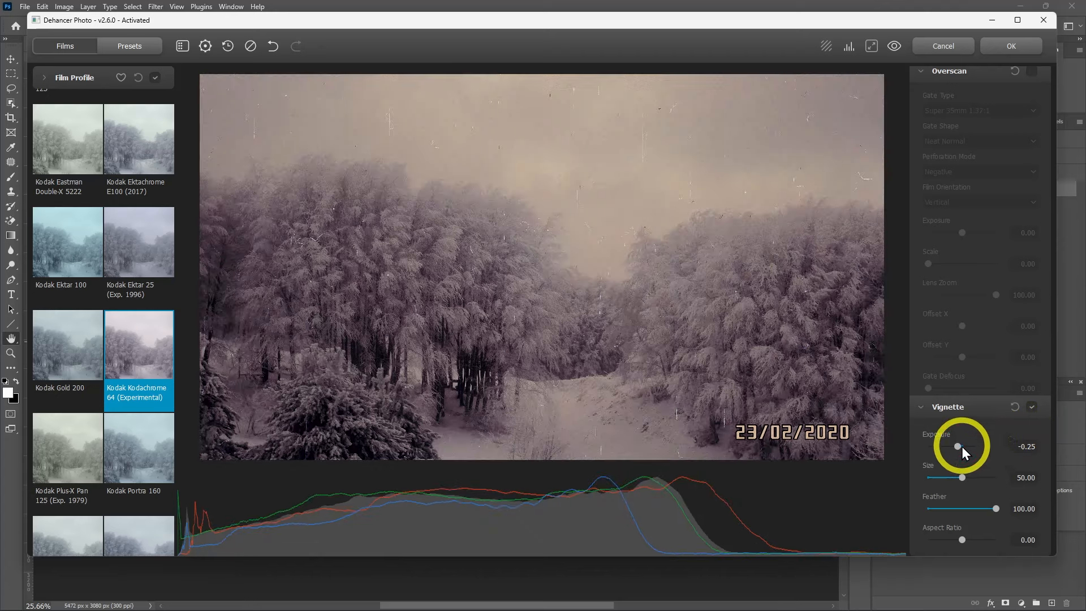
left_click_drag(956, 446, 954, 446)
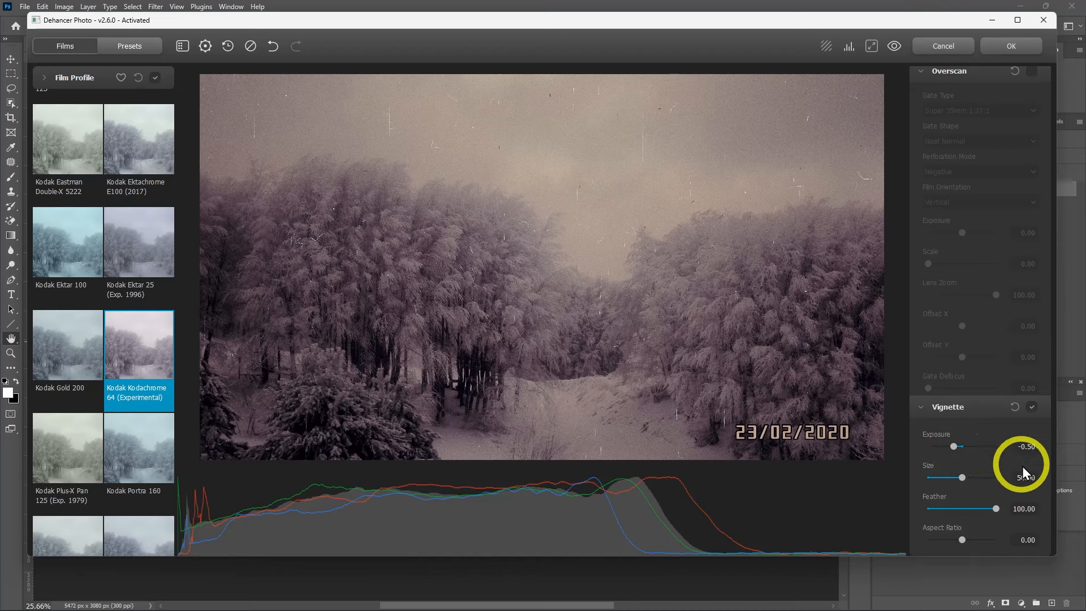
Reduce the Film Damage Scratches Amount to about 71
scroll(1042, 474, "up", 8)
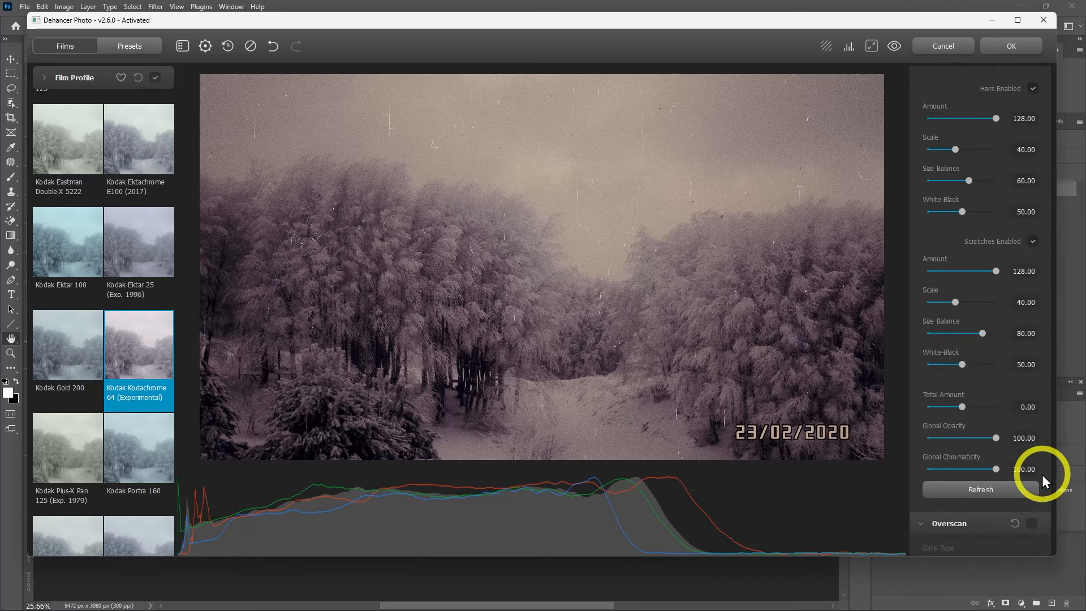
scroll(1044, 477, "up", 1)
left_click_drag(972, 327, 966, 327)
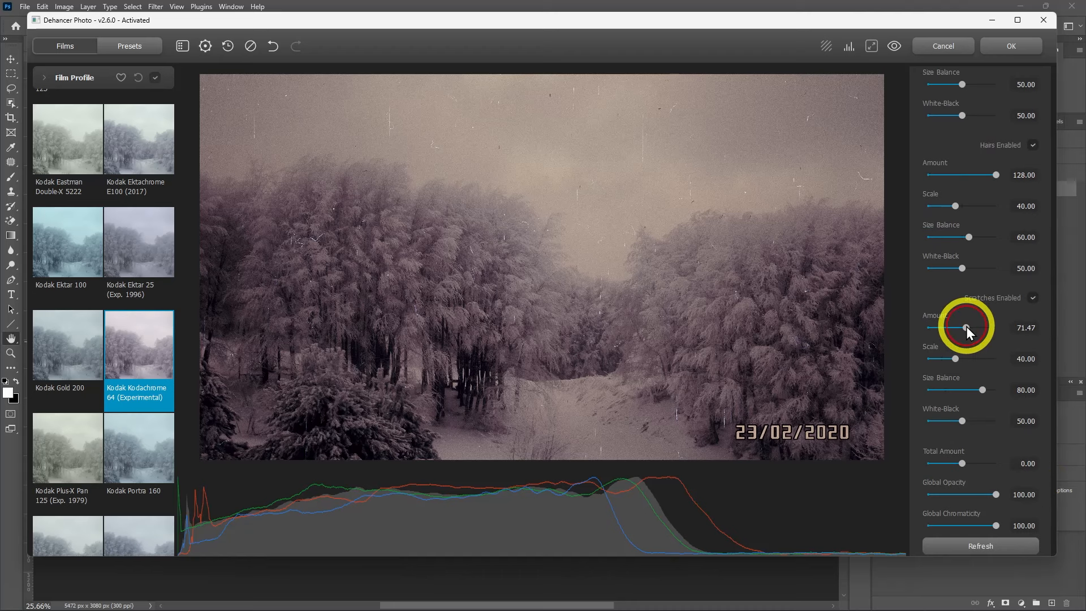
Set Expand's White Point to 102.75 to brighten the vignetted photo
scroll(1023, 266, "up", 10)
scroll(1023, 266, "up", 5)
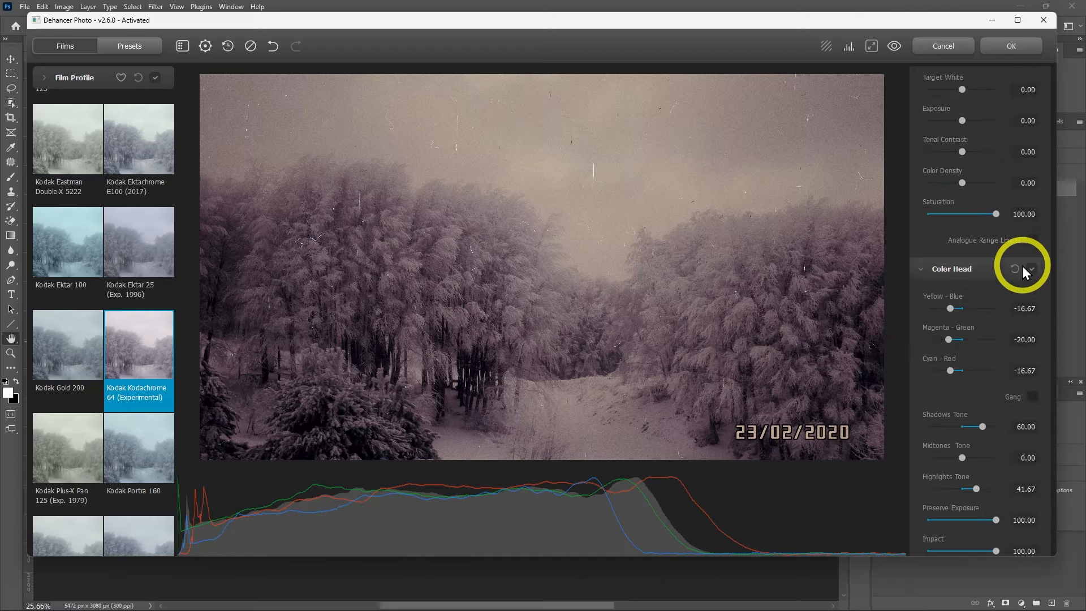
scroll(1023, 266, "up", 5)
scroll(1023, 266, "up", 2)
left_click_drag(988, 303, 983, 304)
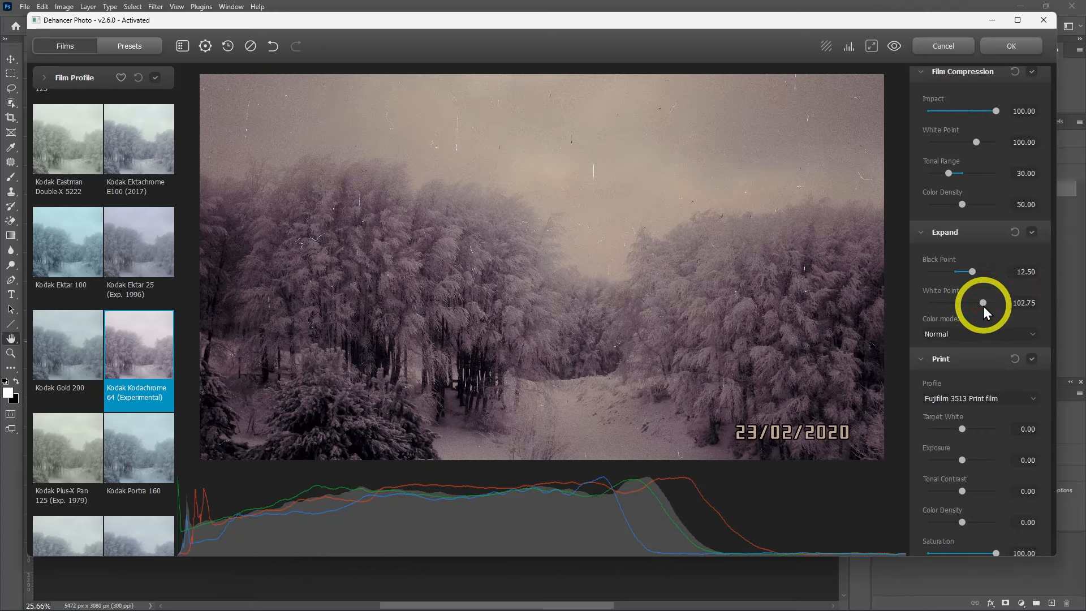
scroll(1037, 305, "up", 6)
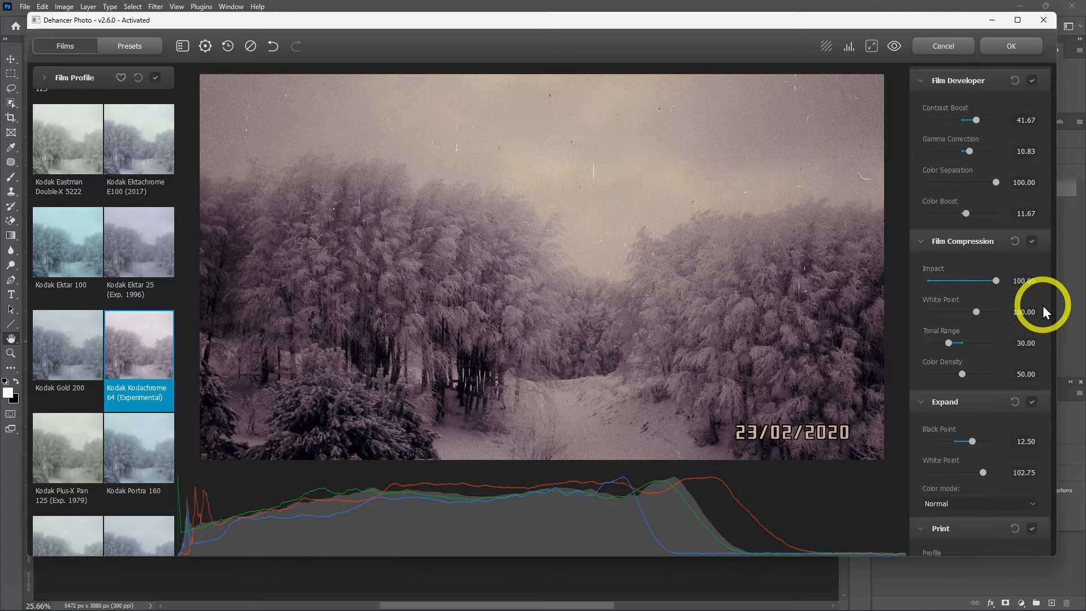
Apply the Dehancer grade to the snowy forest photo
left_click(1031, 46)
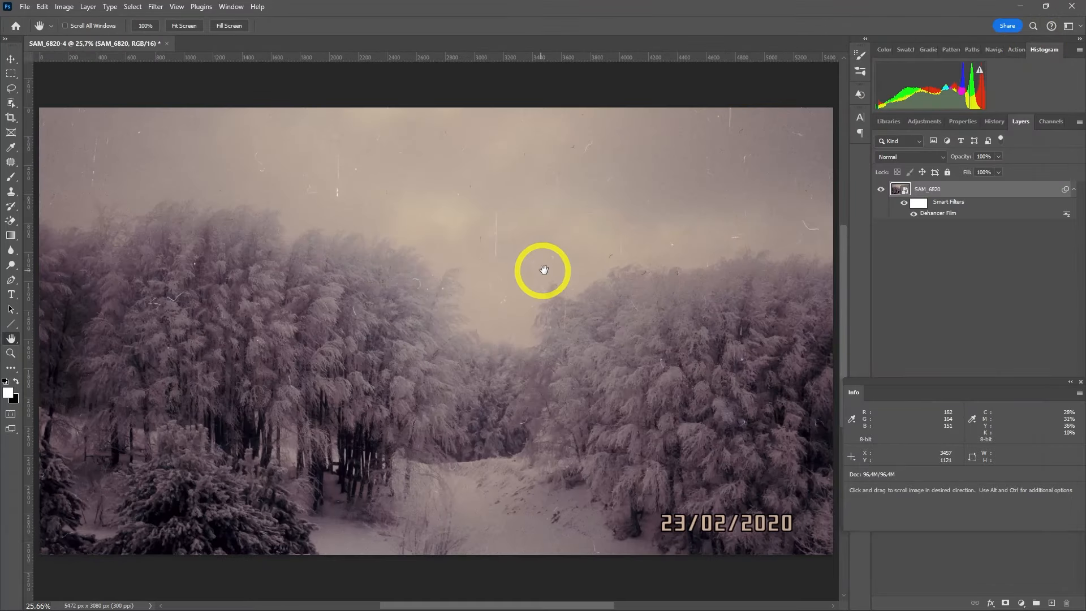
Reopen the Dehancer Film smart filter and set Film Compression's Tonal Range to 11.67 and Expand's Black Point to 21.67
double_click(955, 219)
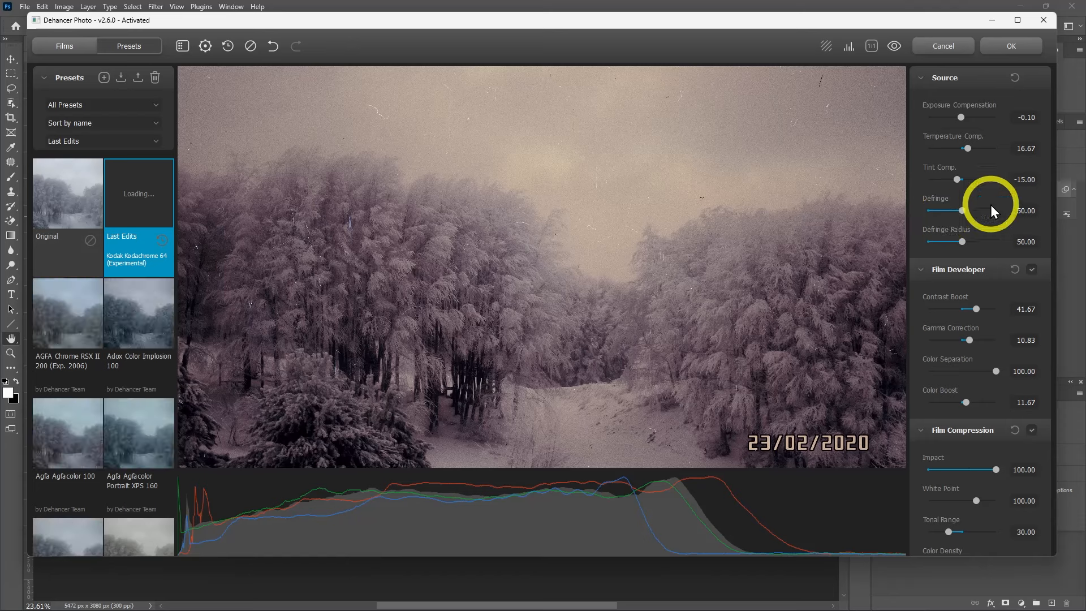
scroll(1028, 260, "down", 2)
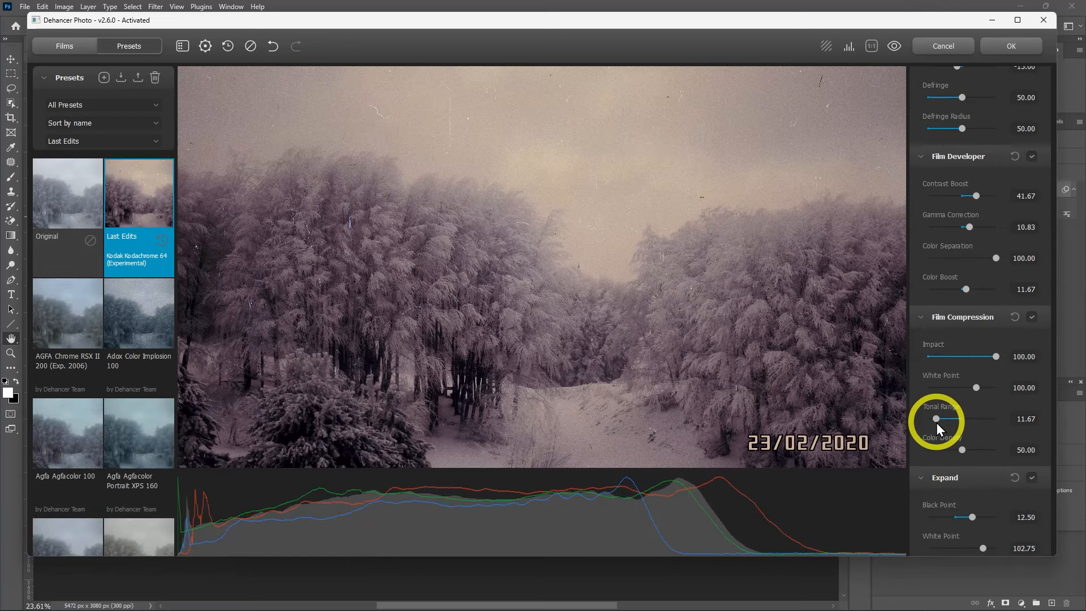
scroll(1017, 386, "down", 1)
left_click_drag(976, 464, 985, 461)
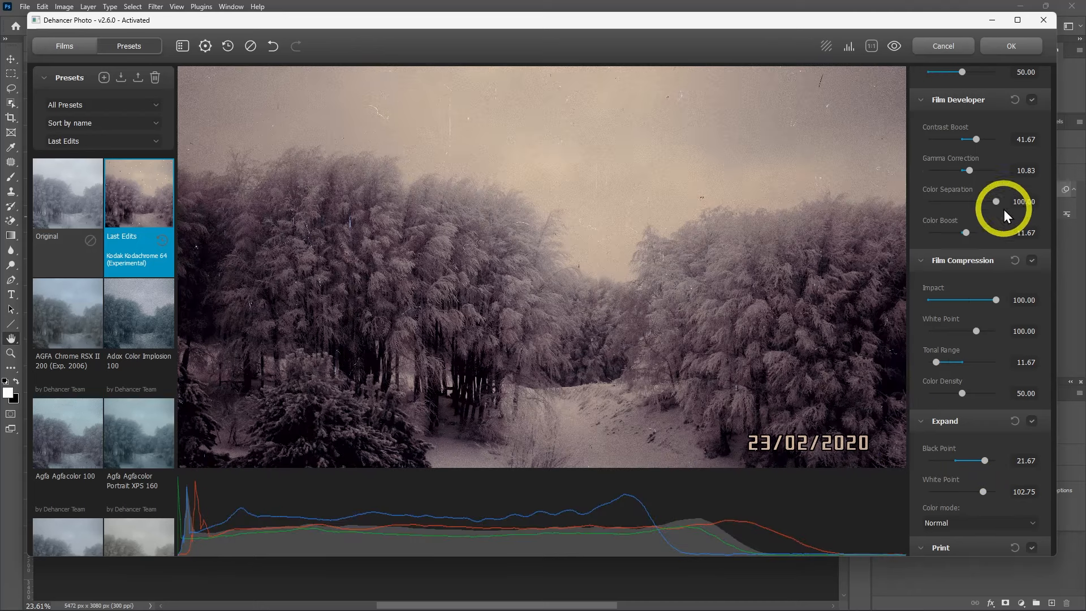
Switch Film Grain to Custom and set its Size to 25.28 and Amount to 55
scroll(995, 317, "down", 10)
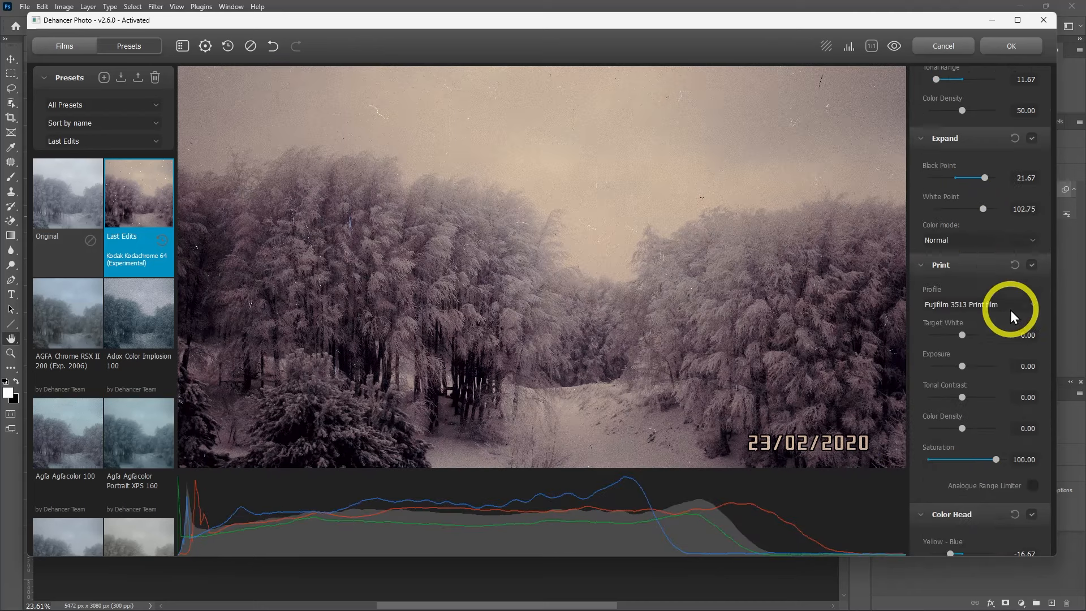
scroll(1011, 310, "down", 2)
left_click(1003, 338)
left_click(987, 349)
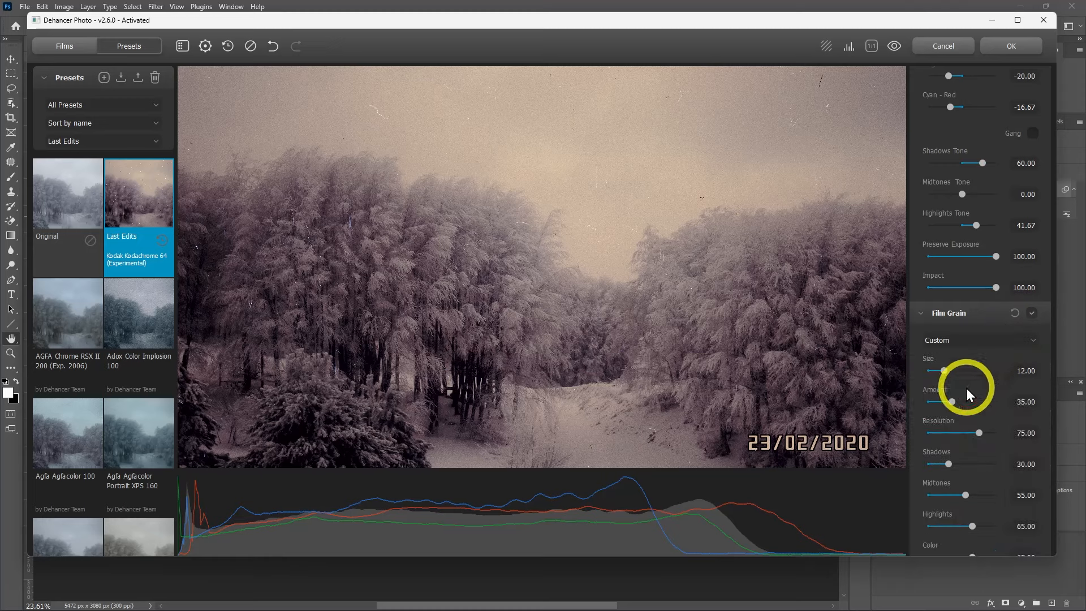
left_click_drag(963, 403, 963, 376)
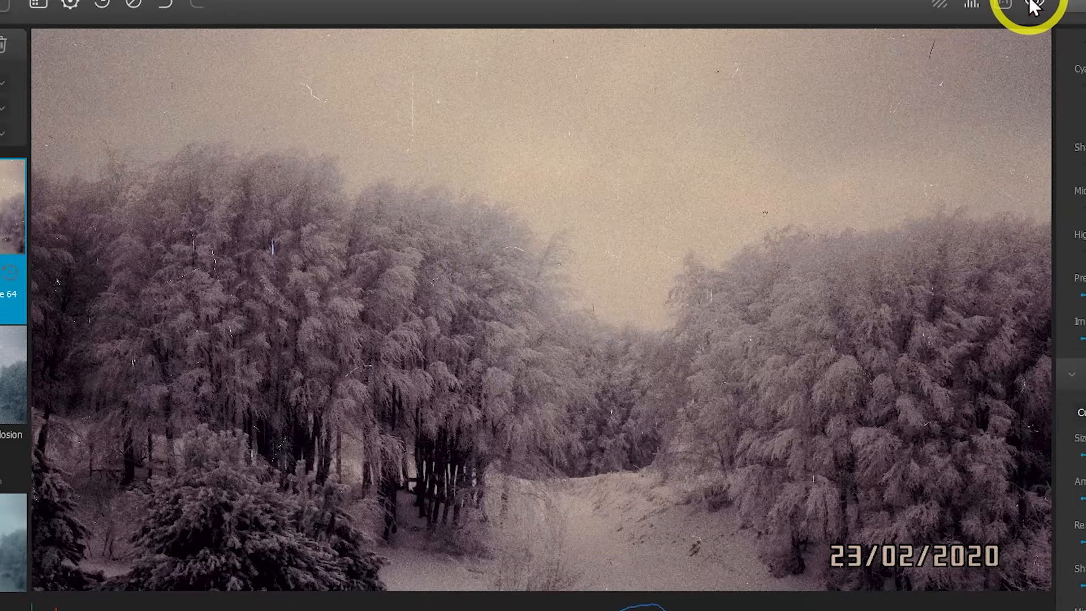
Compare the grade with the original photo and check it with the clipping overlay, leaving both views switched off
left_click(1007, 9)
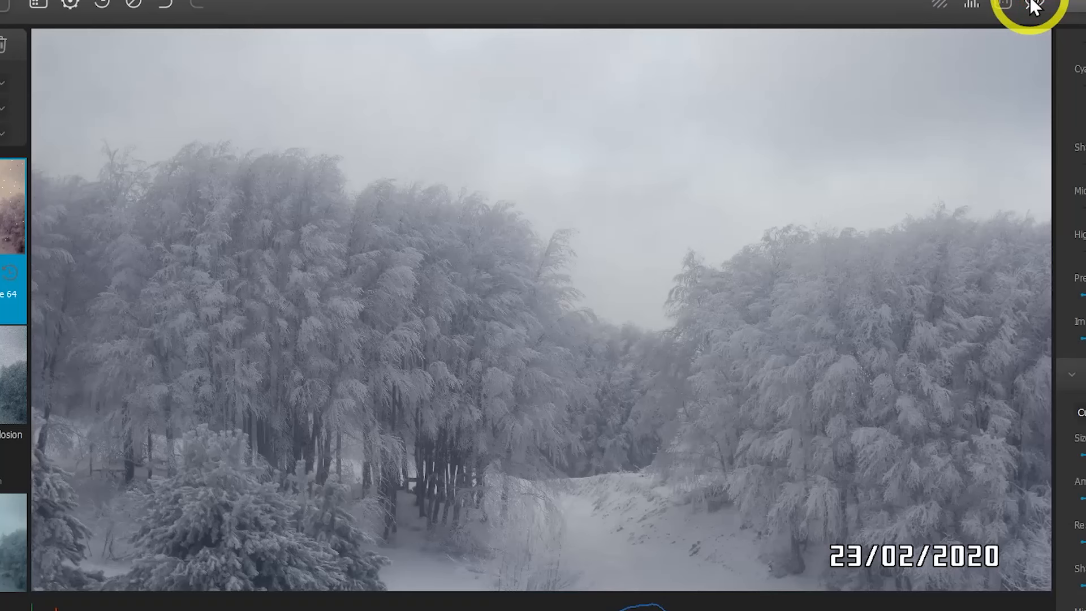
left_click(1033, 7)
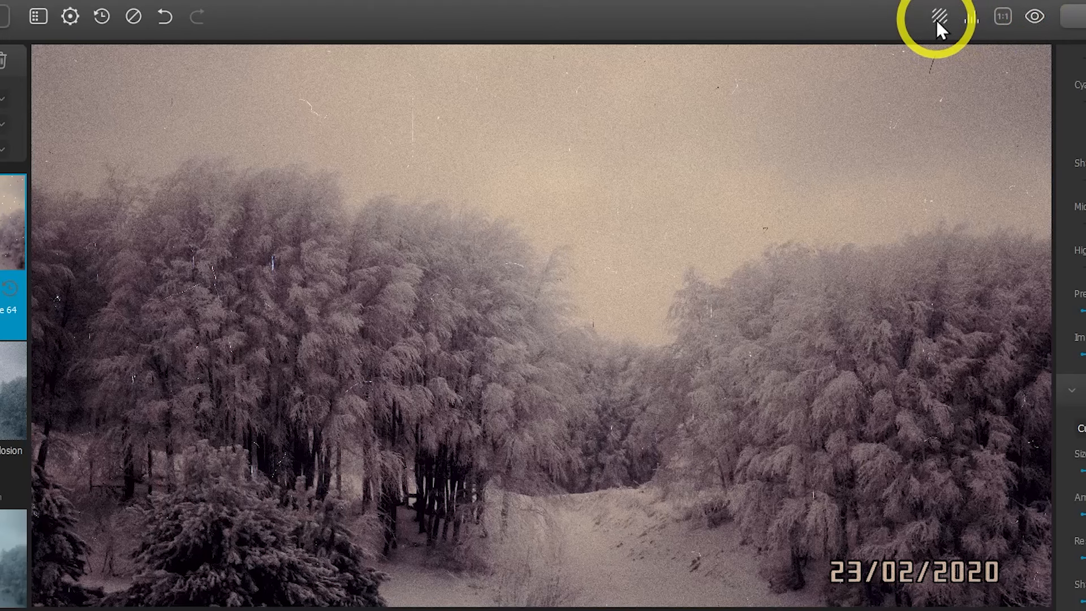
left_click(938, 17)
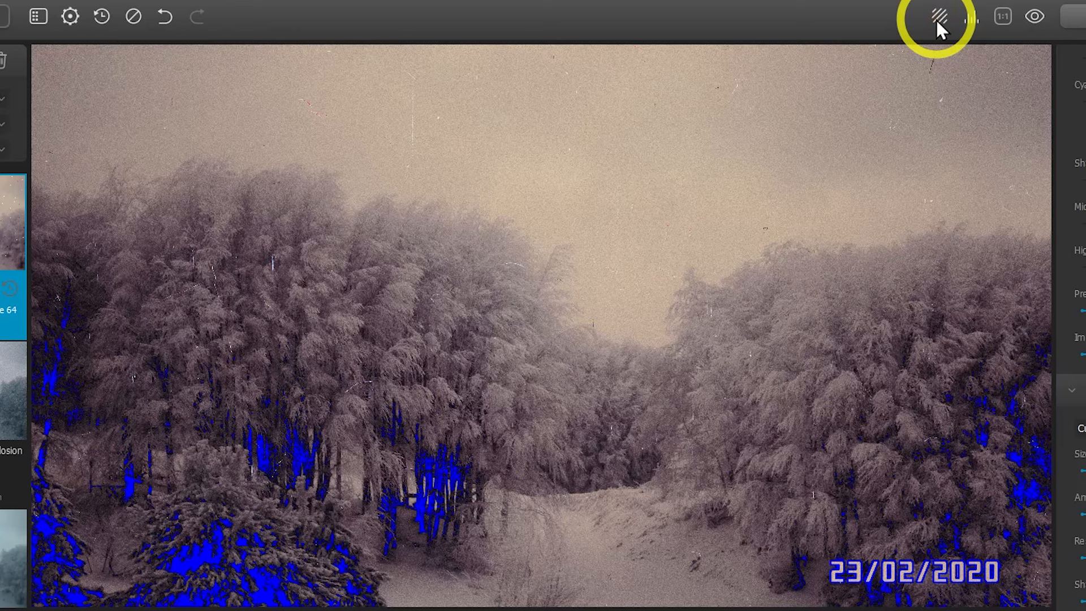
left_click(937, 21)
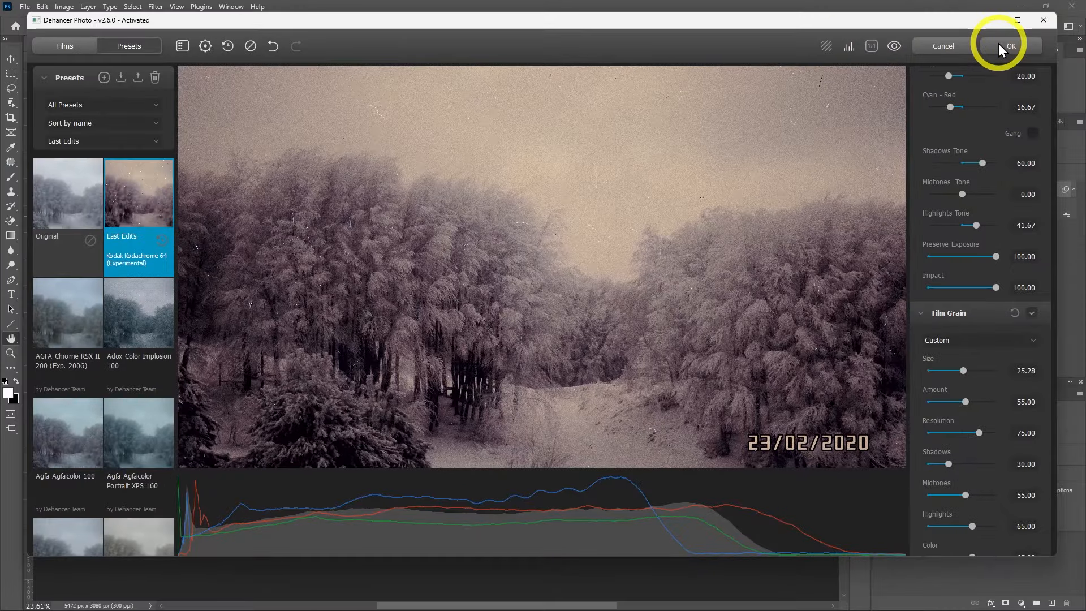
Apply the revised Dehancer grade and fit the whole photo to the screen
left_click(999, 46)
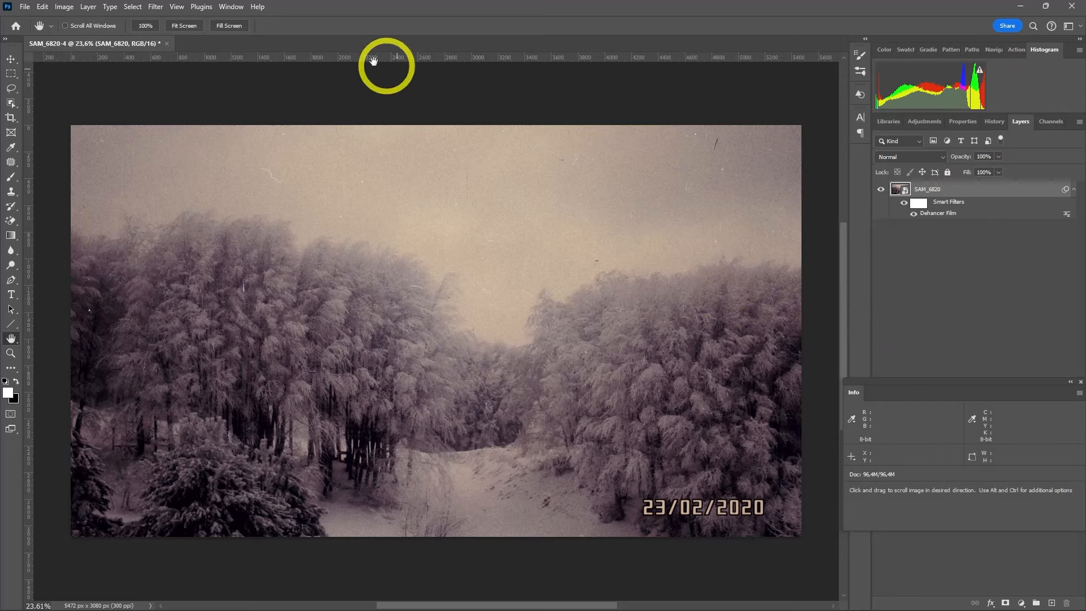
left_click(173, 26)
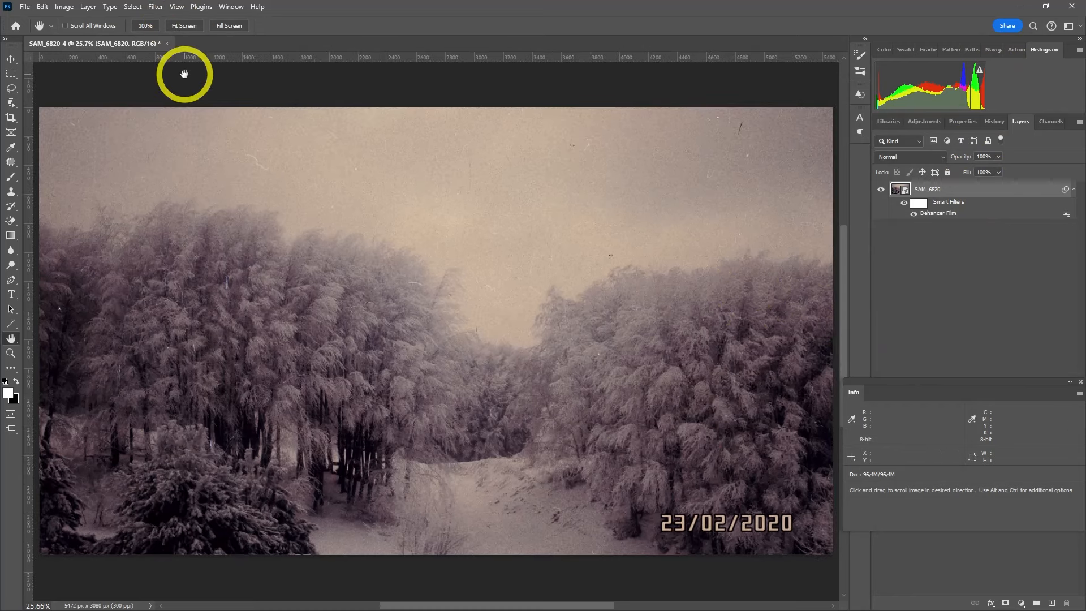